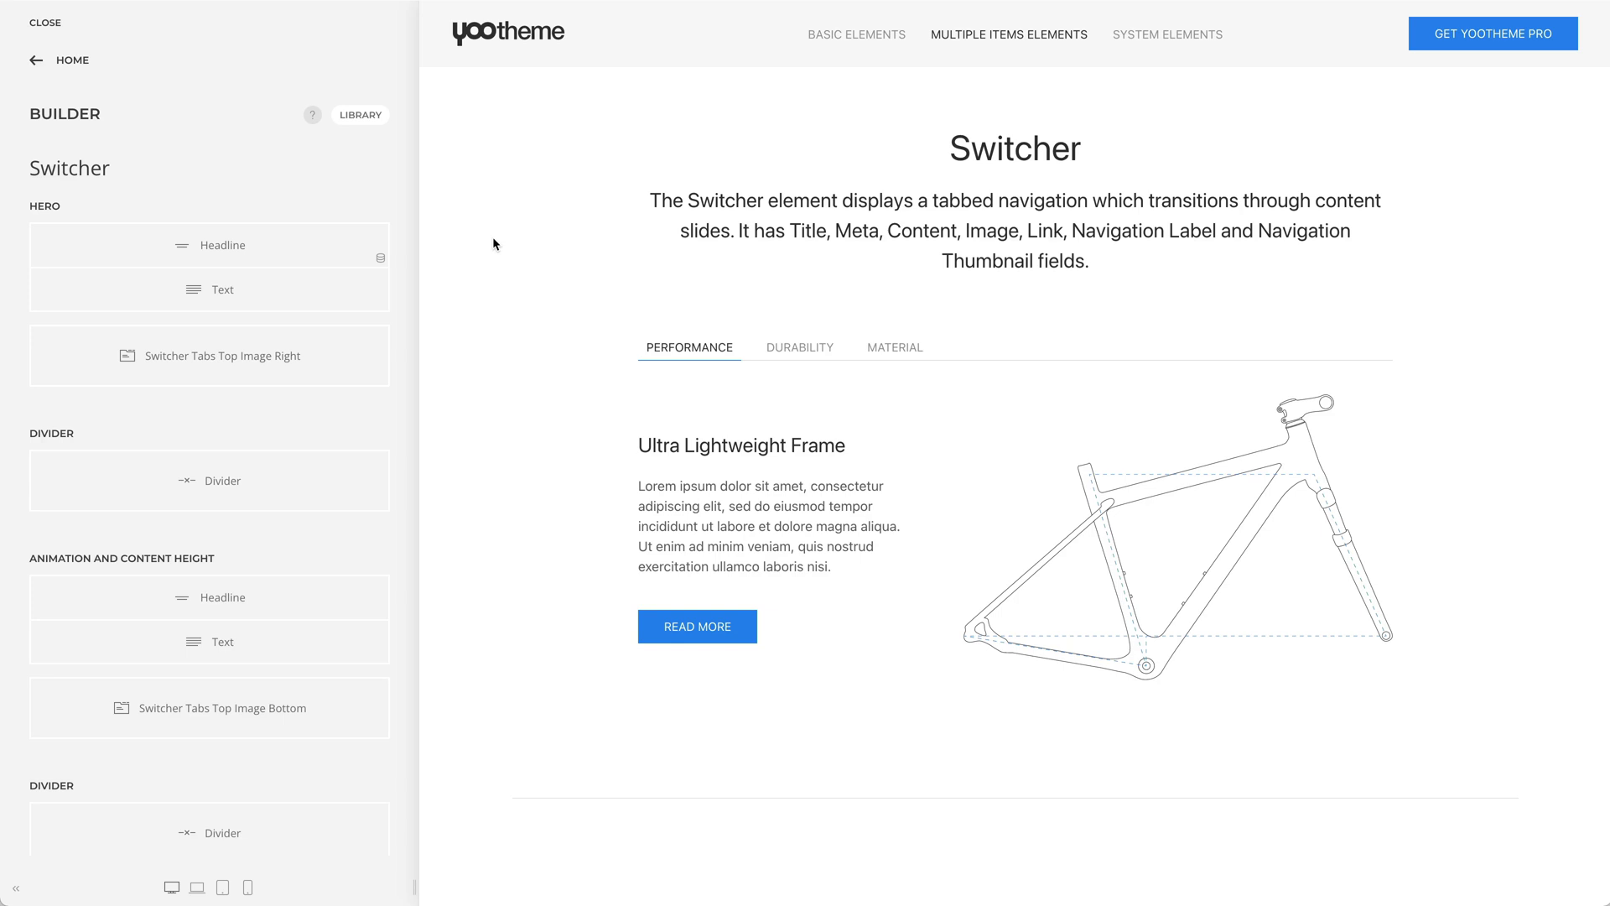
# - Preview the Durability and Material slides, then open the Switcher Tabs Top Image Right element
pyautogui.click(801, 354)
pyautogui.click(890, 356)
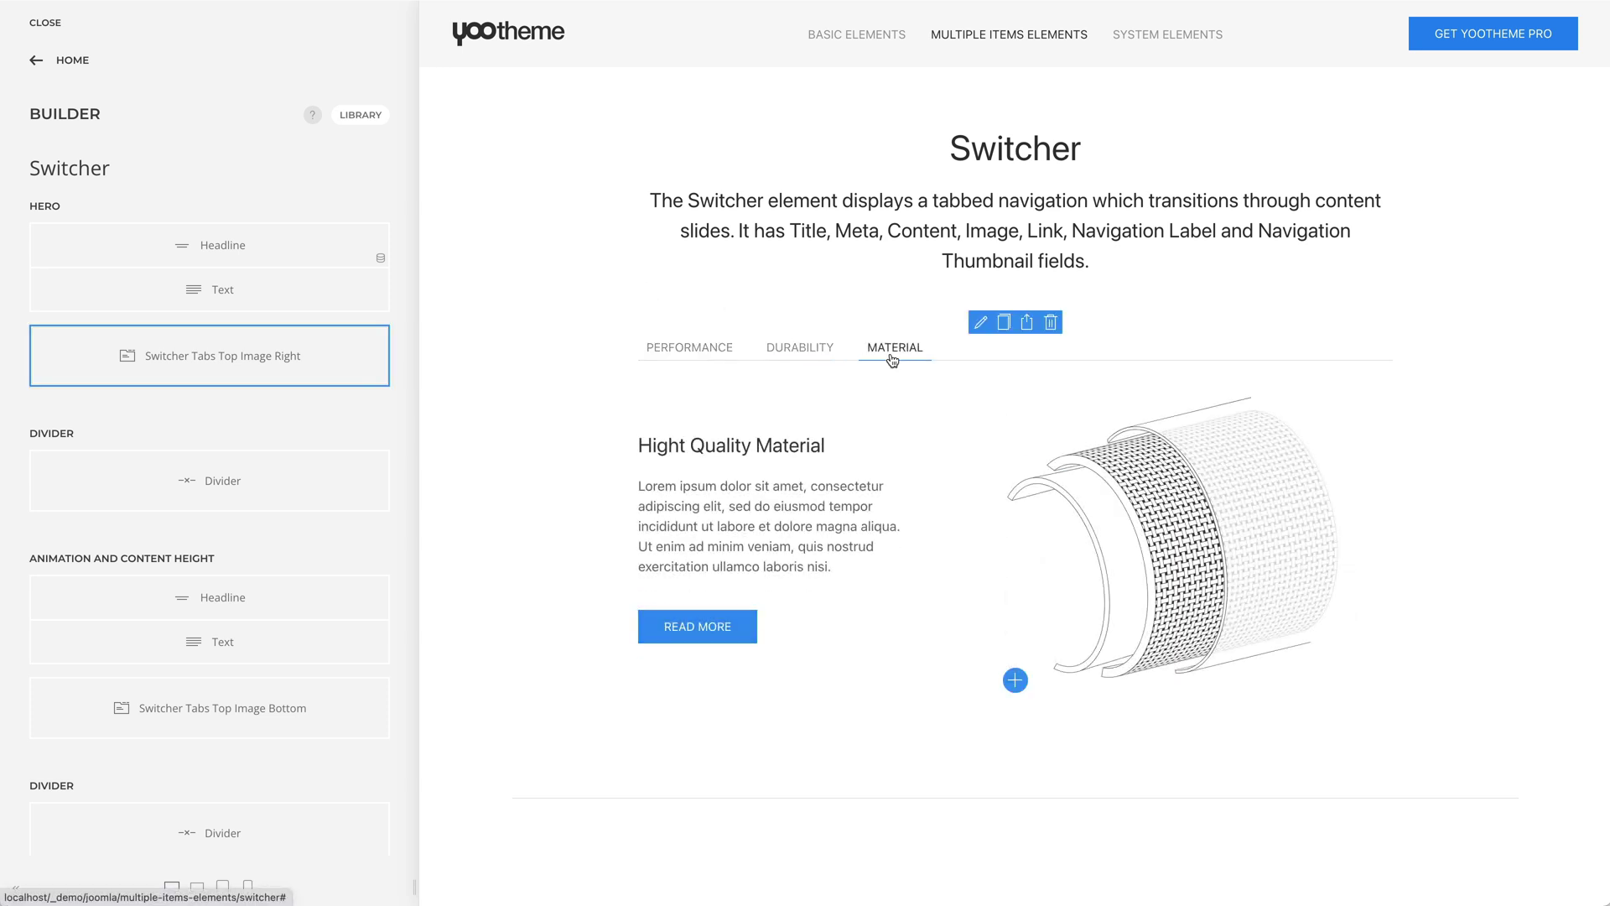
pyautogui.click(330, 356)
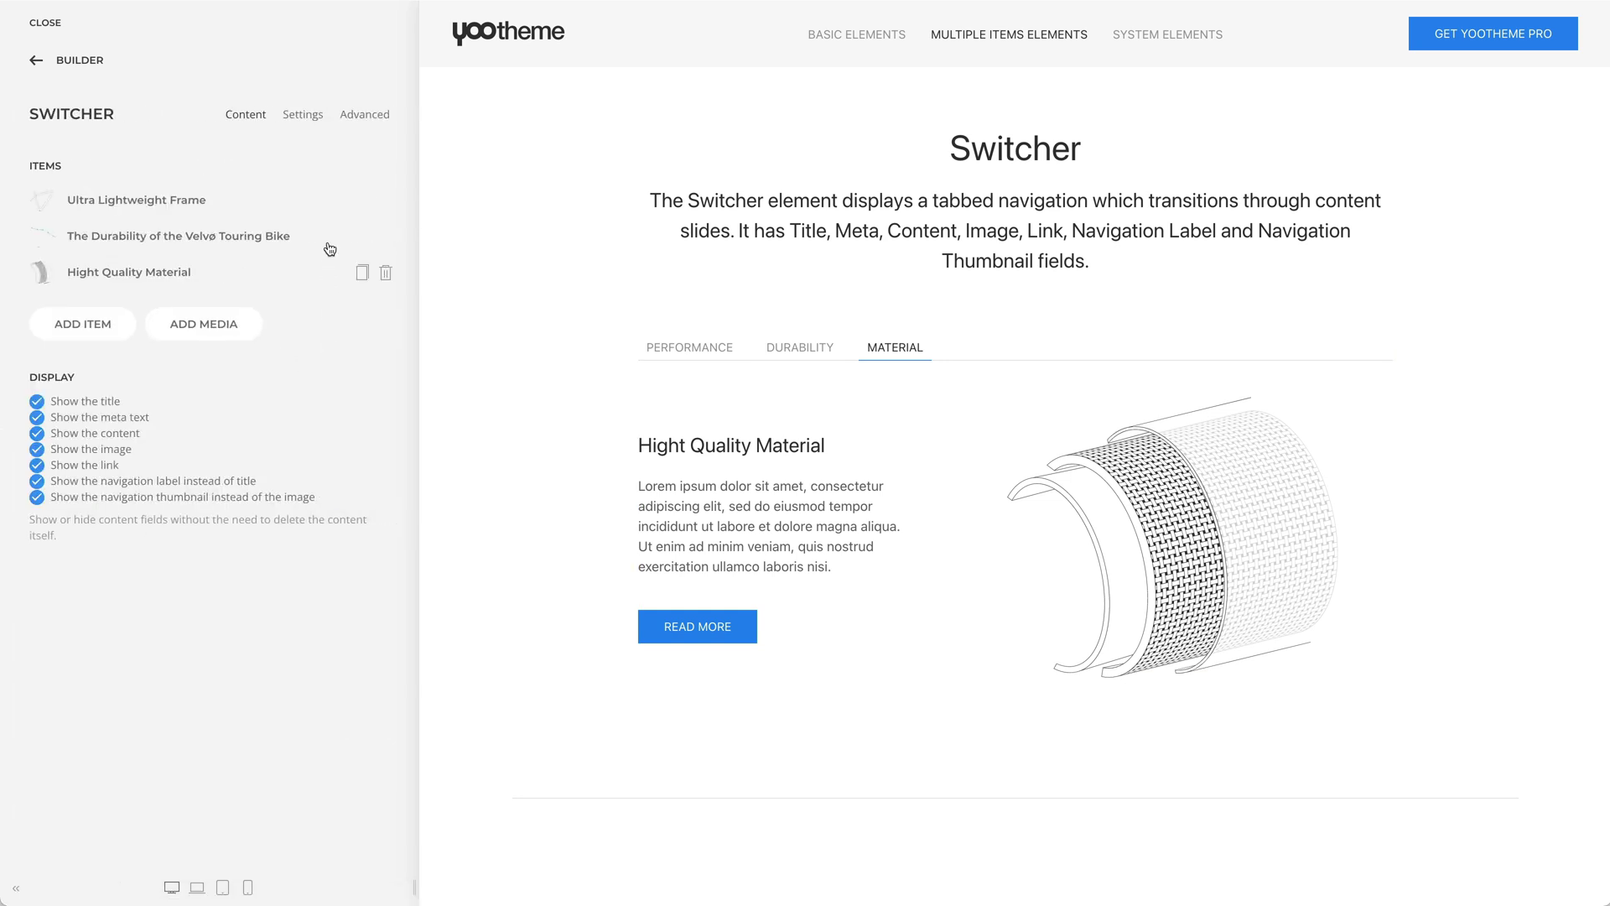
# - Open the Ultra Lightweight Frame item and scroll to its Navigation Label and Thumbnail fields
pyautogui.click(330, 205)
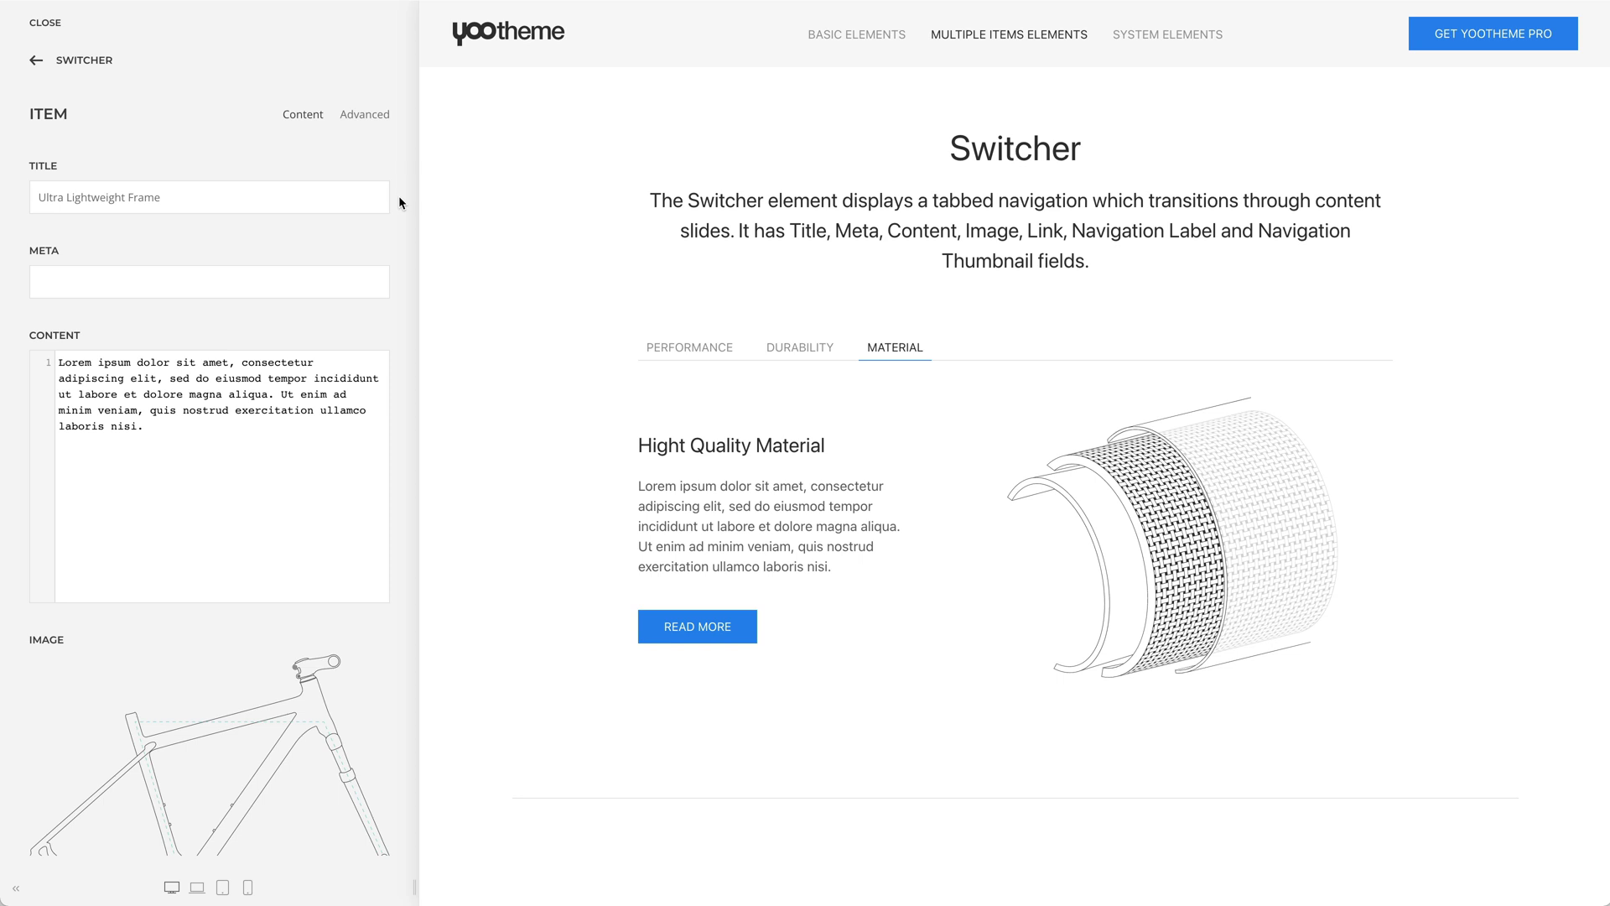
pyautogui.scroll(-5, 399, 197)
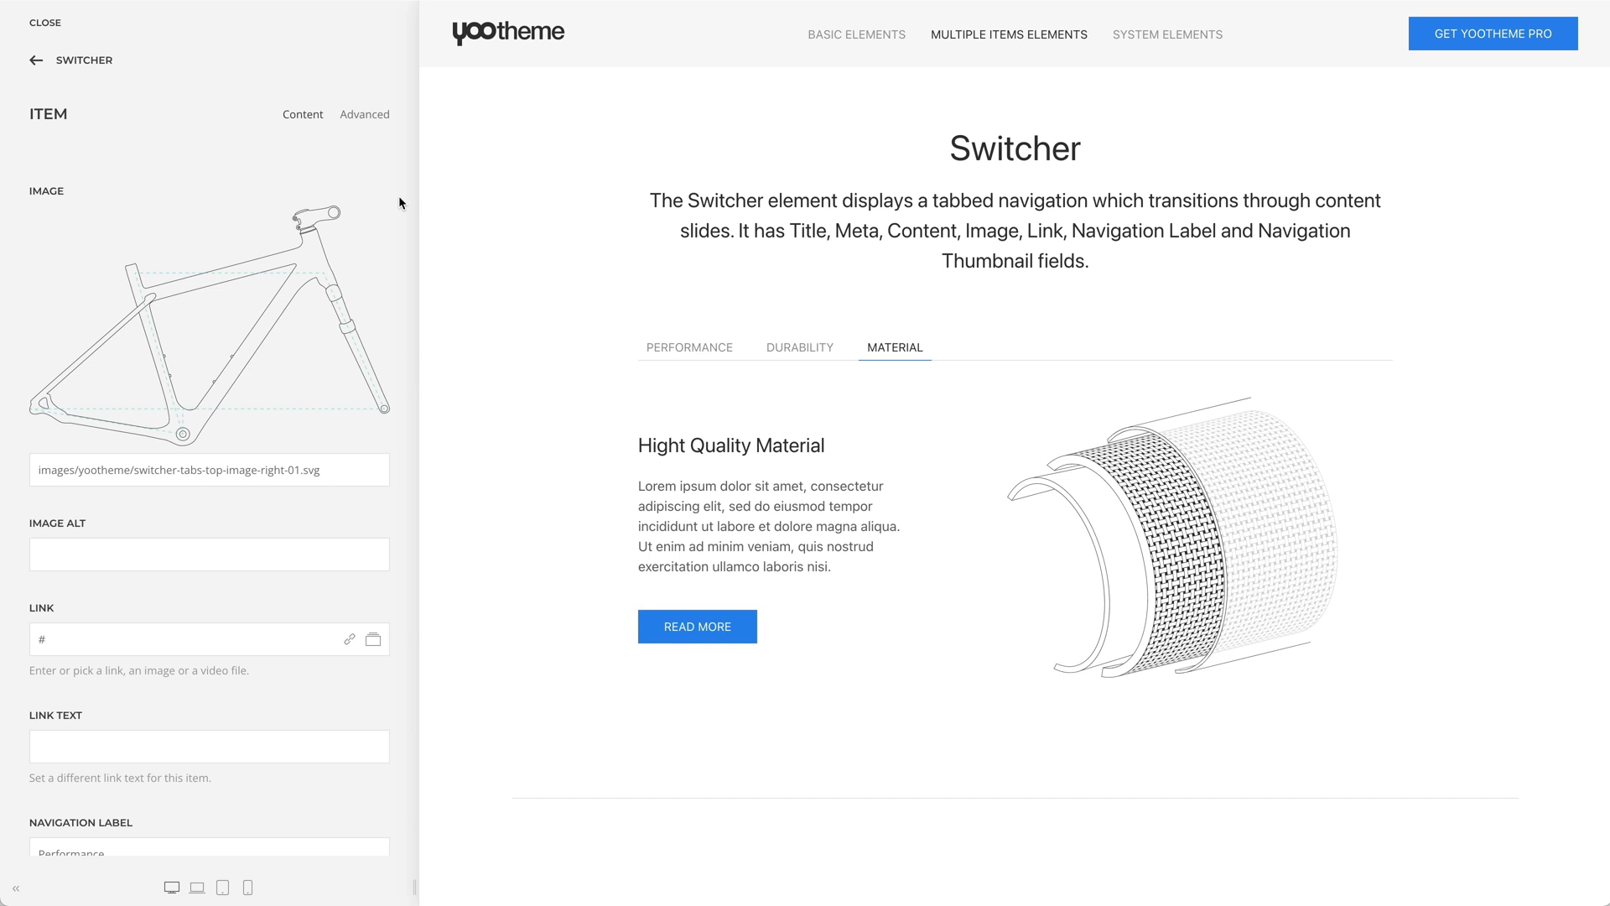
pyautogui.scroll(-3, 399, 198)
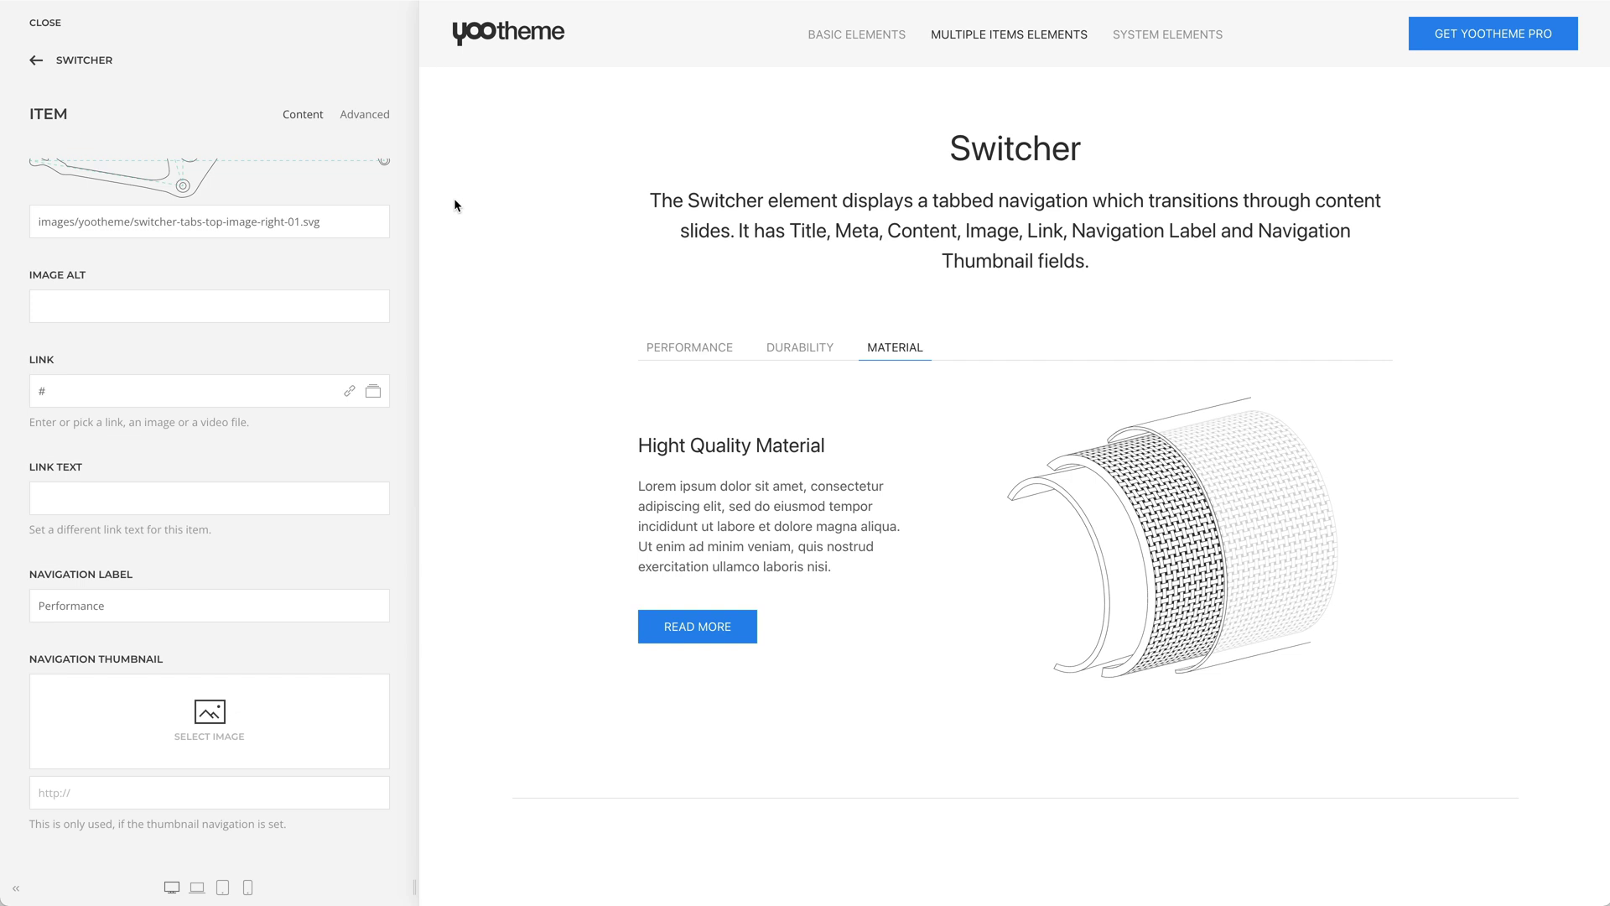
# - Open the Animation and Content Height switcher's settings, keep Fade animation, and preview its slides
pyautogui.scroll(-10, 454, 201)
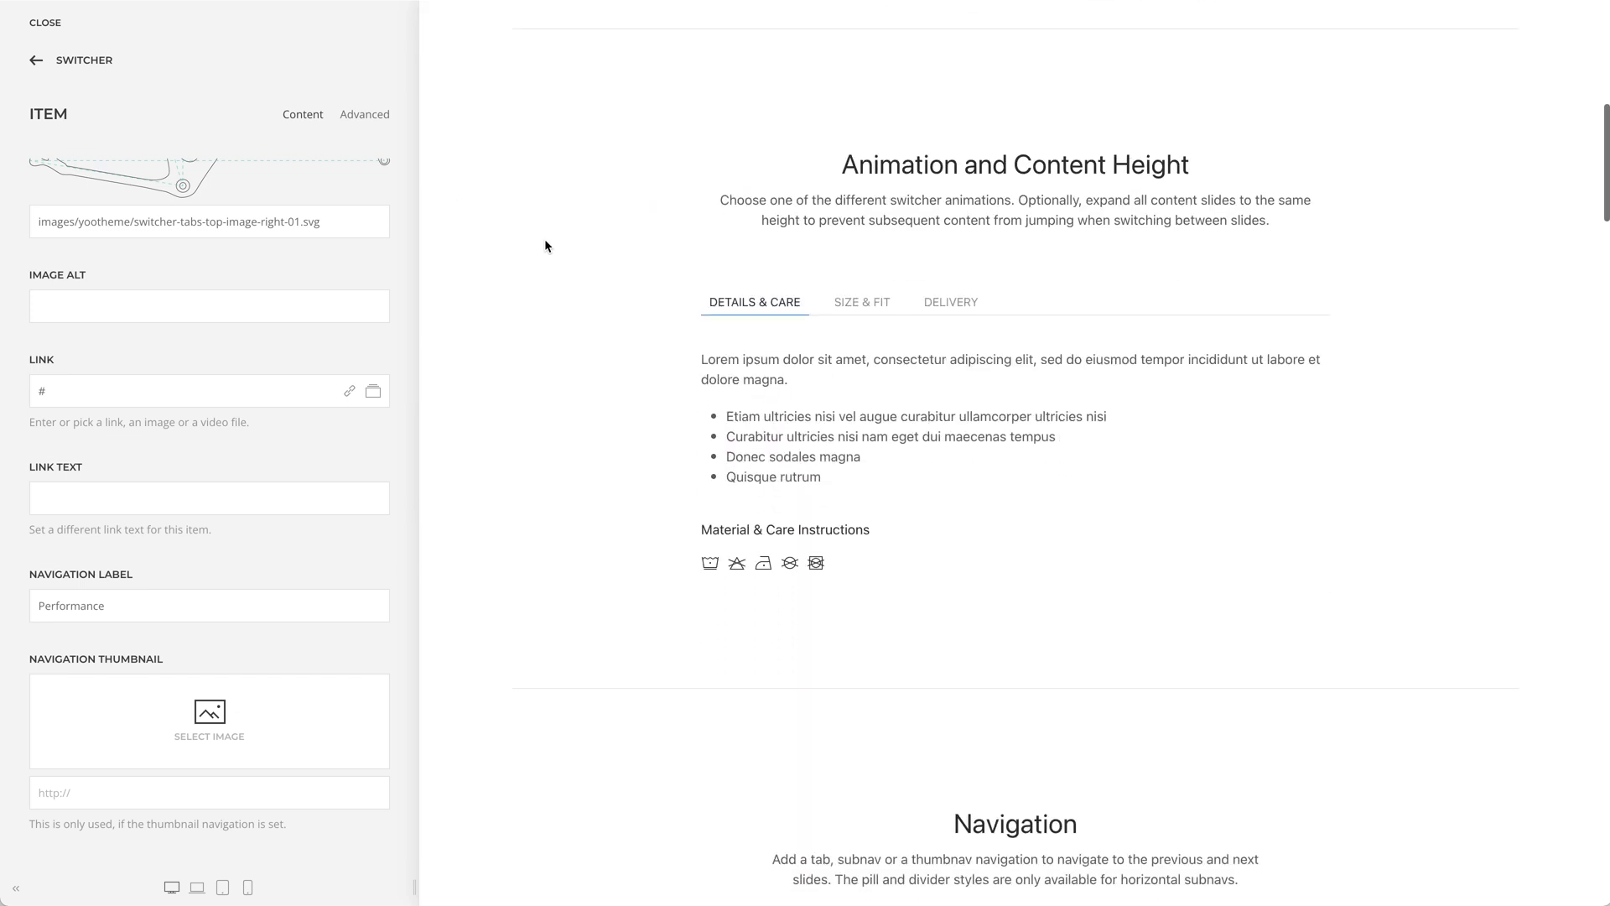
pyautogui.click(981, 277)
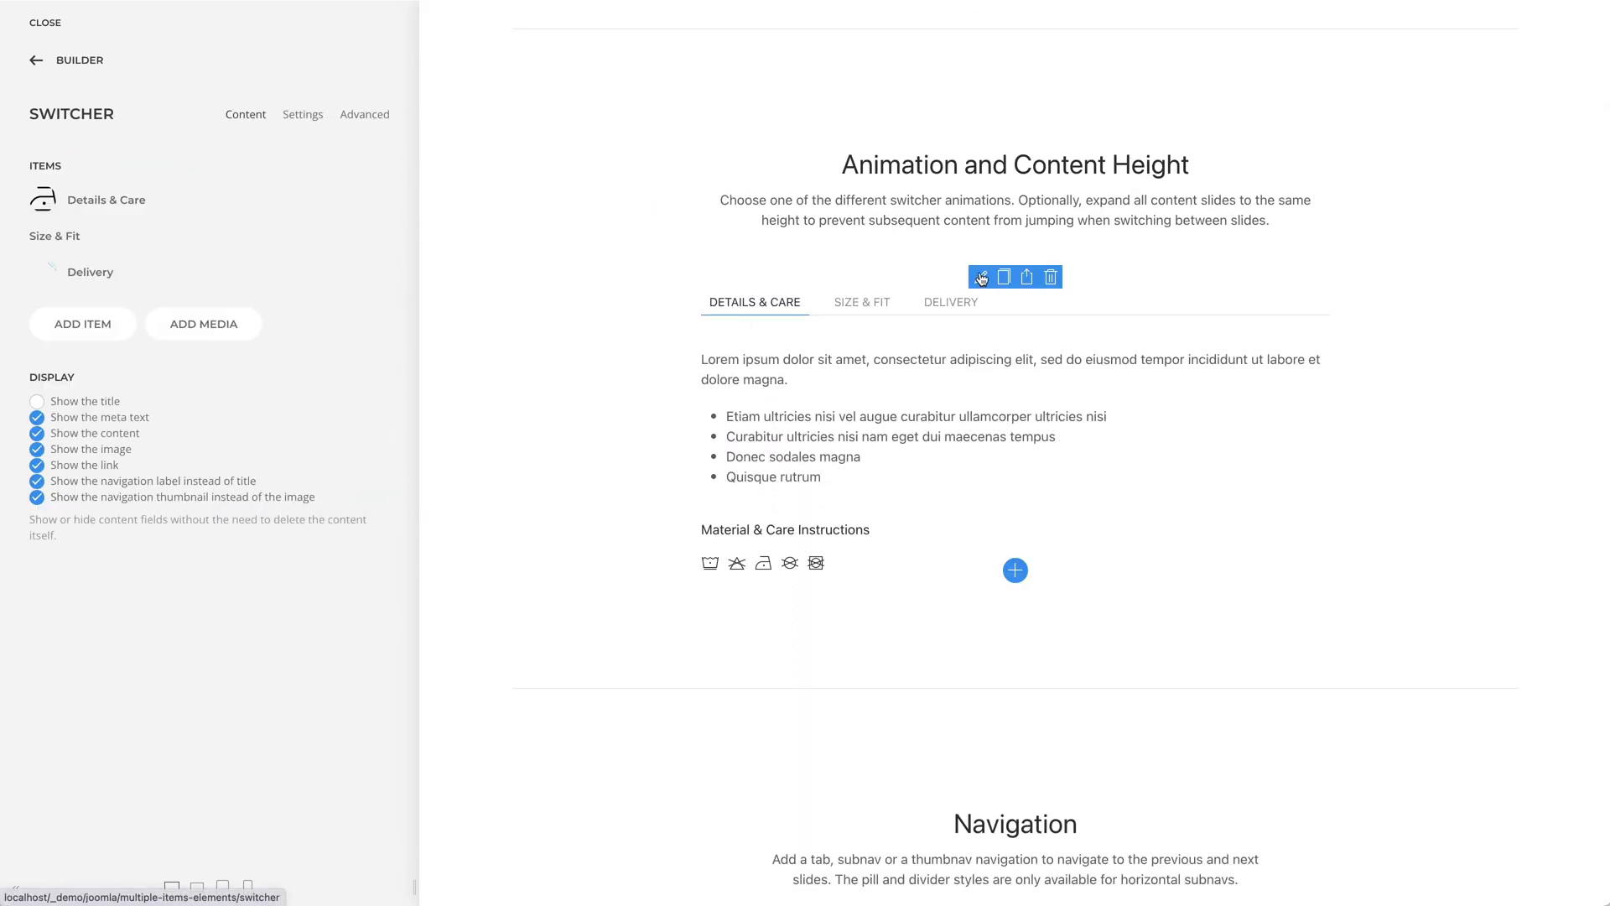
pyautogui.click(305, 116)
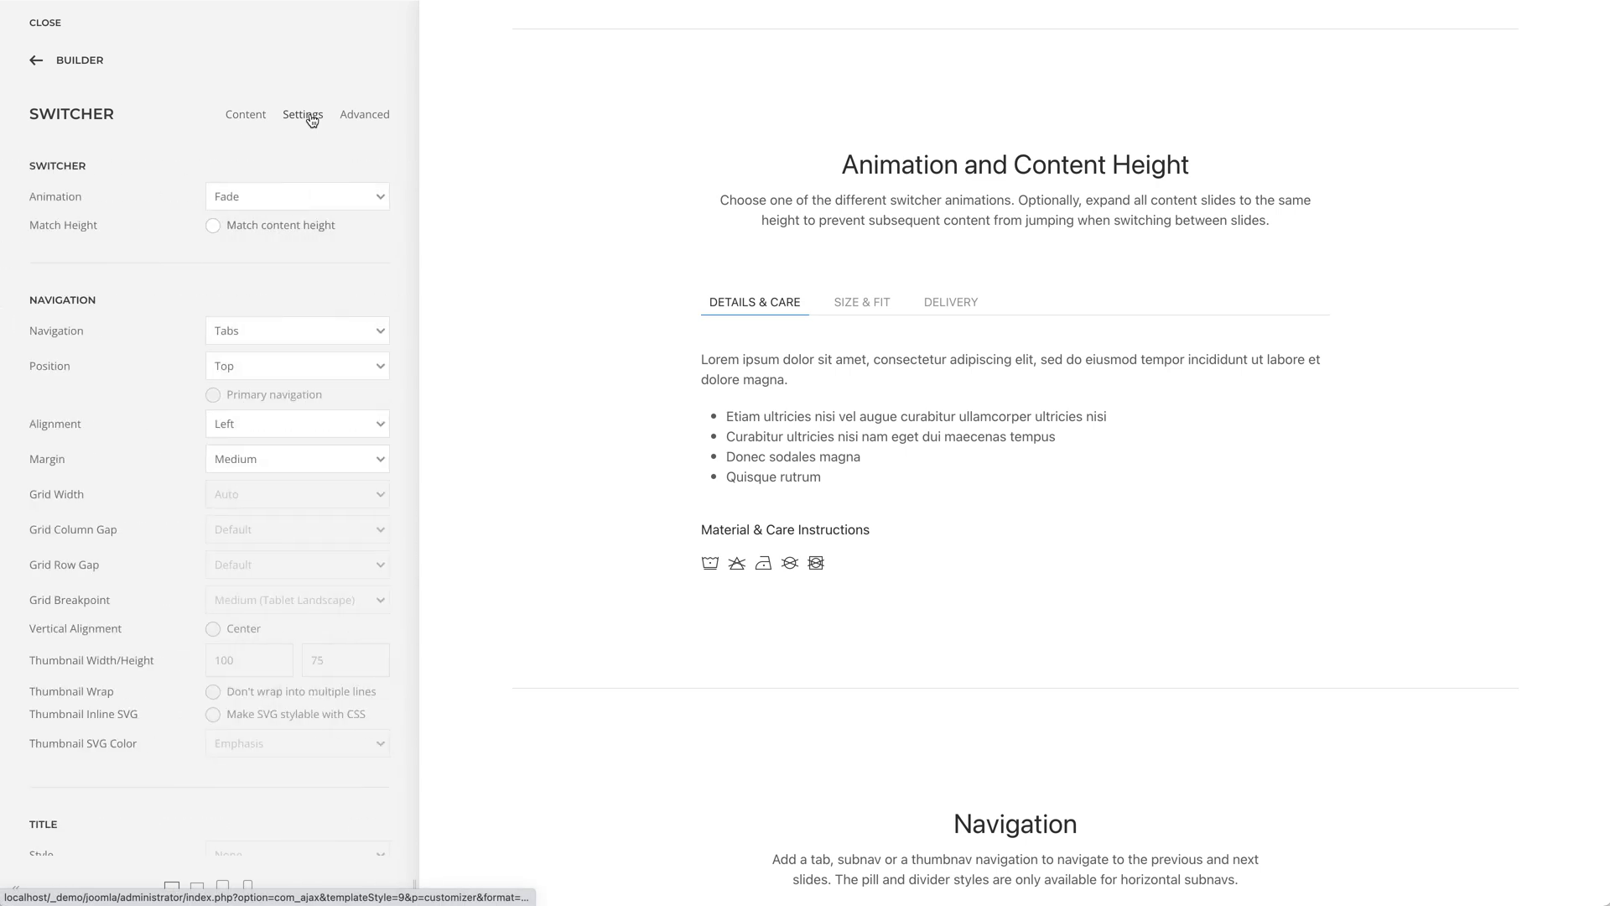
pyautogui.click(352, 196)
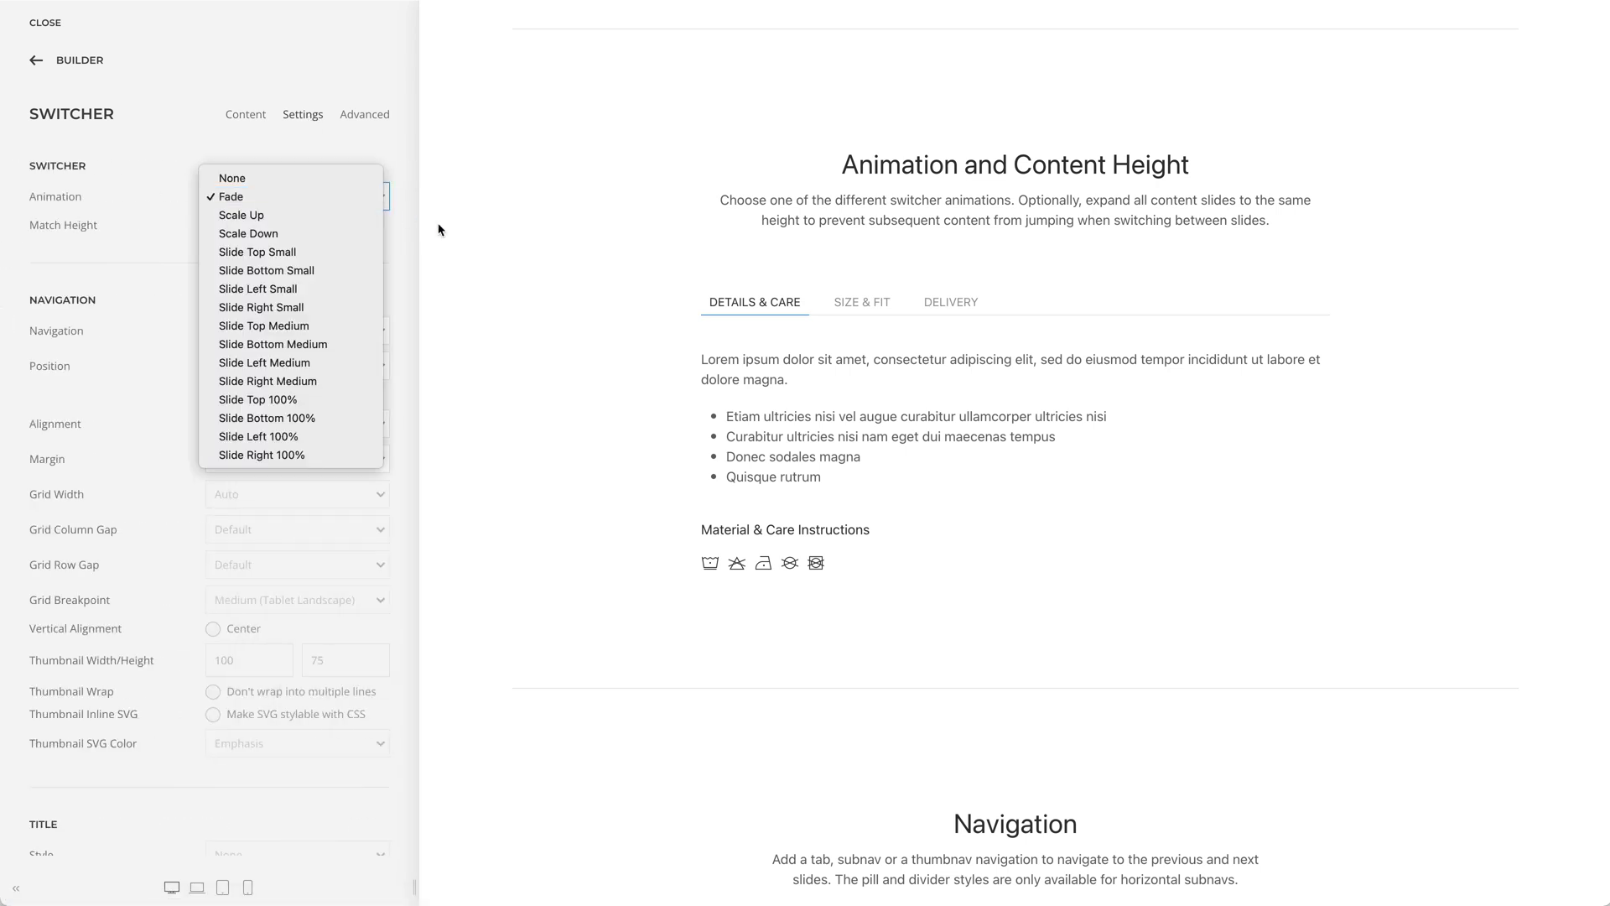
pyautogui.click(521, 250)
pyautogui.click(841, 305)
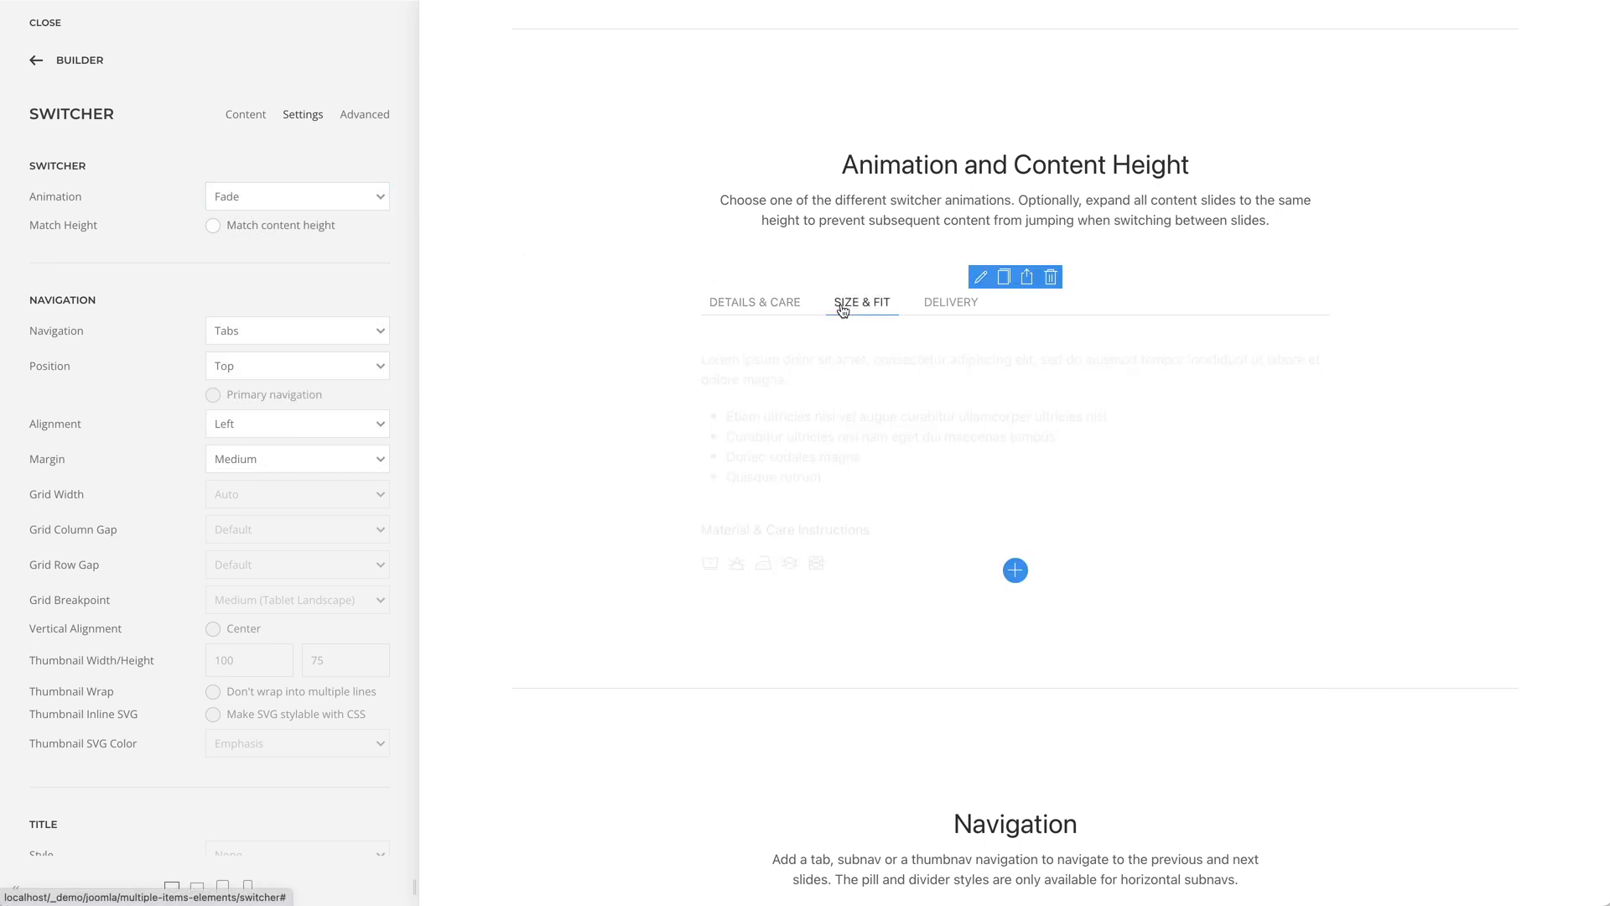
pyautogui.click(940, 311)
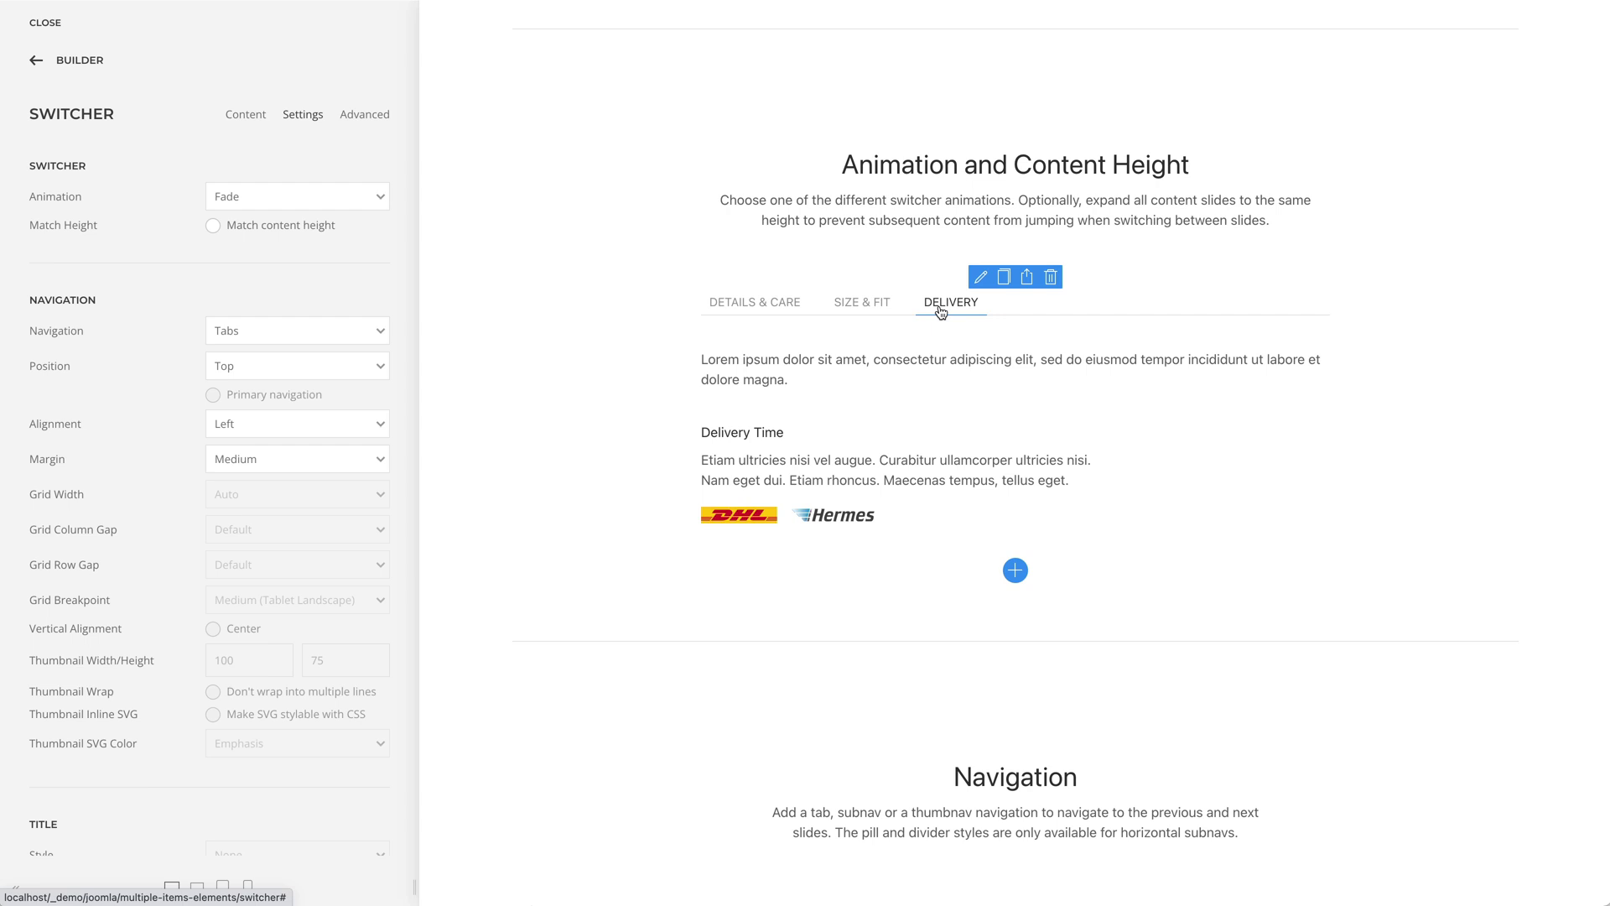
pyautogui.click(860, 311)
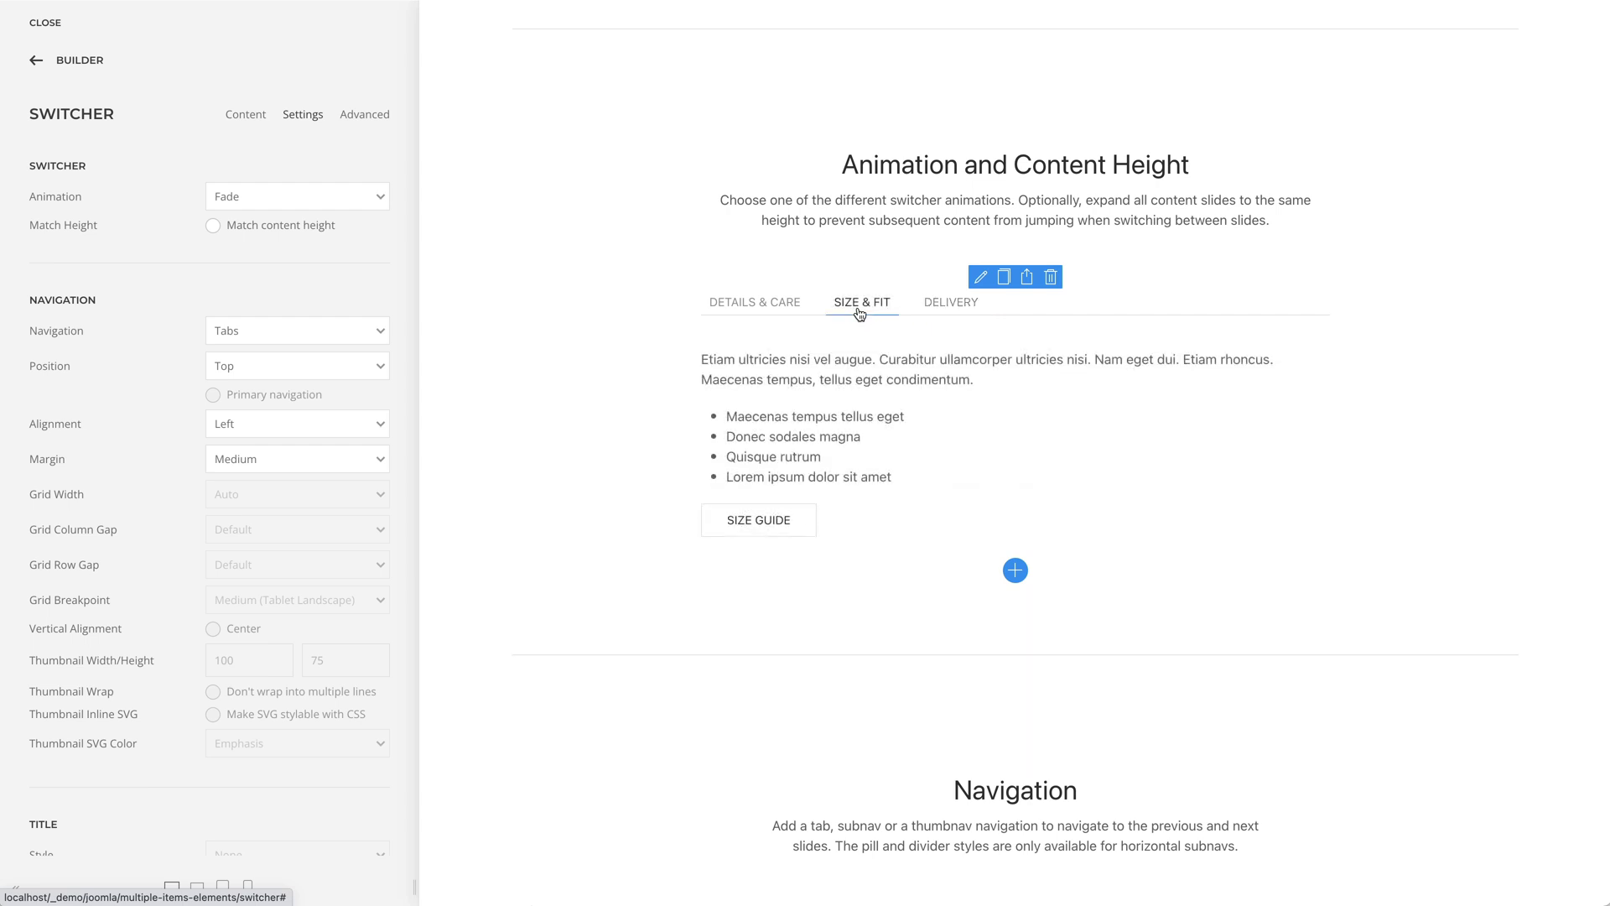
# - Enable Match content height and recheck the Size & Fit and Delivery slides
pyautogui.click(214, 226)
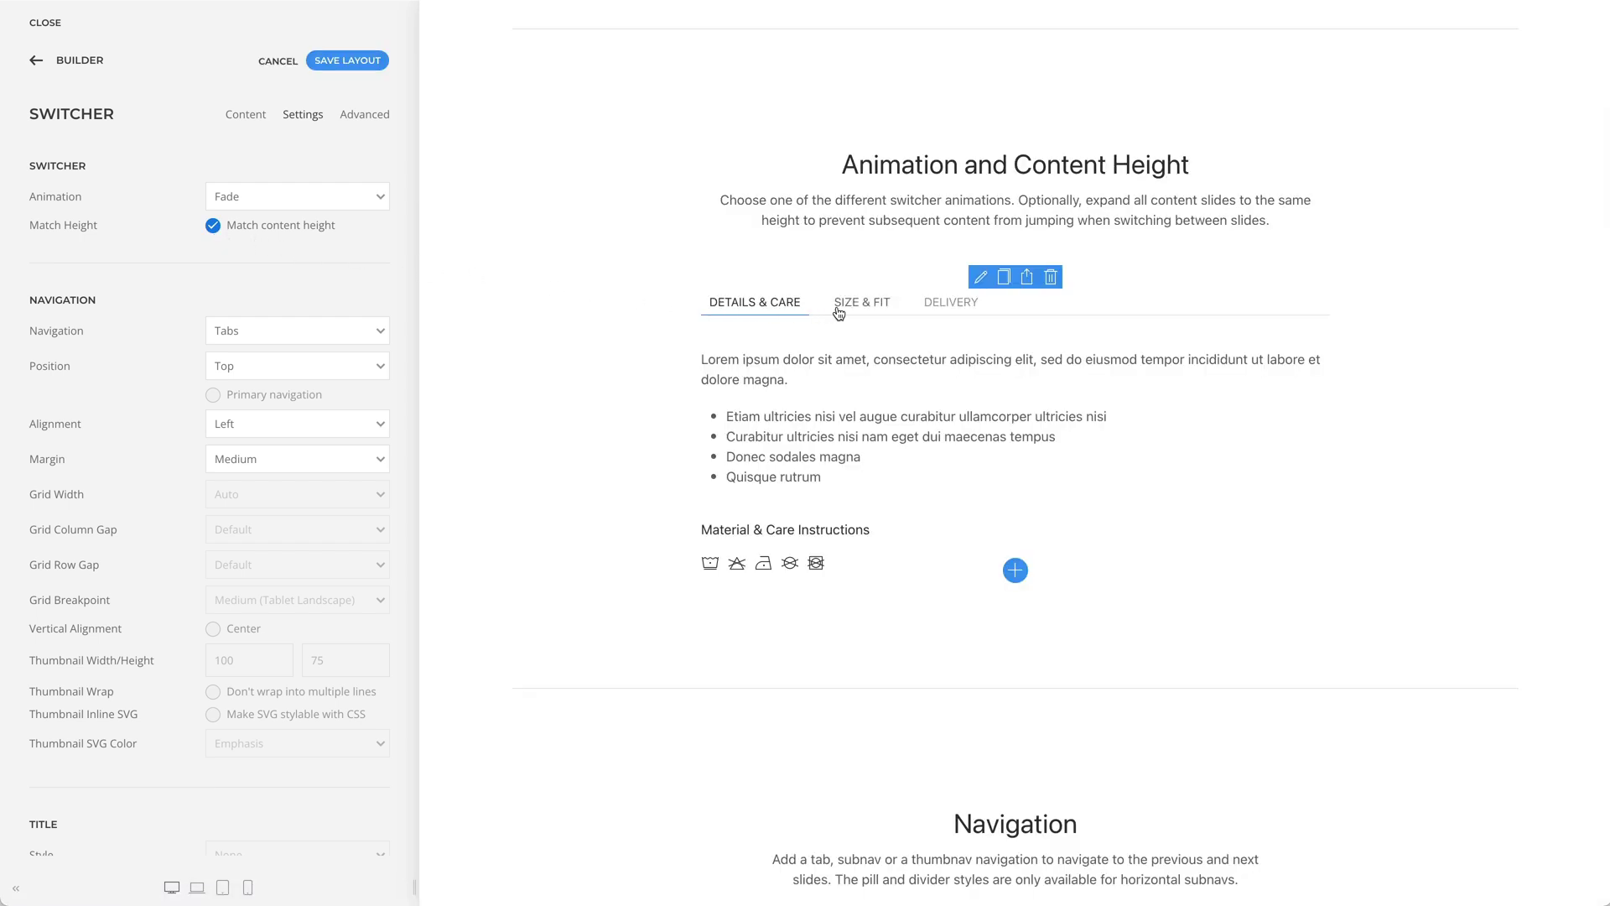
pyautogui.click(839, 312)
pyautogui.click(943, 315)
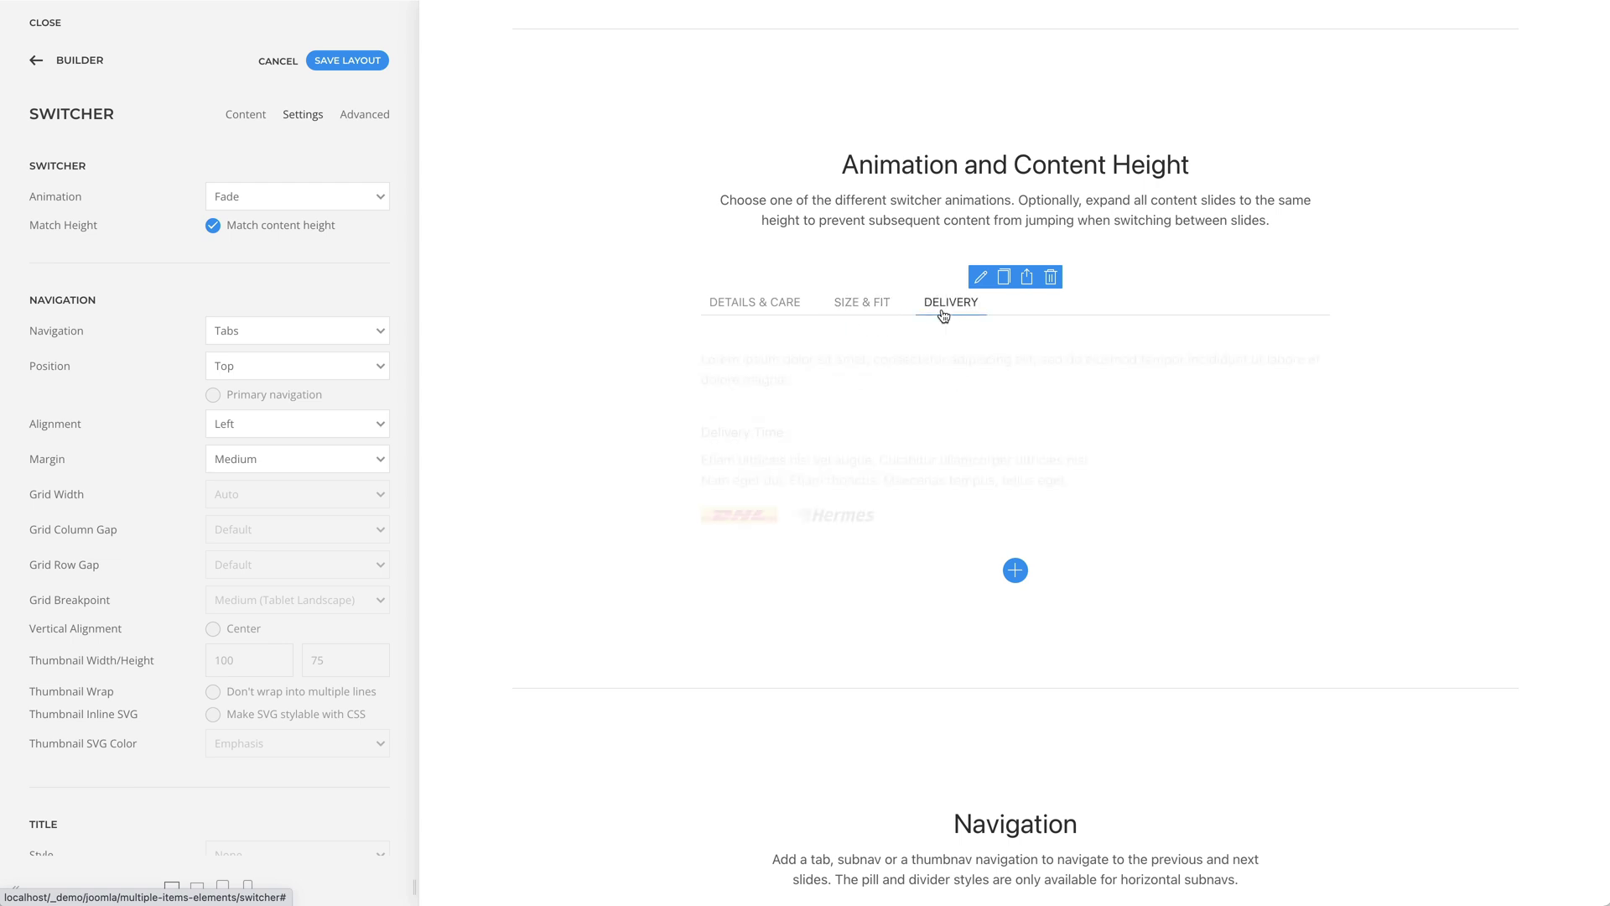
pyautogui.scroll(-8, 944, 315)
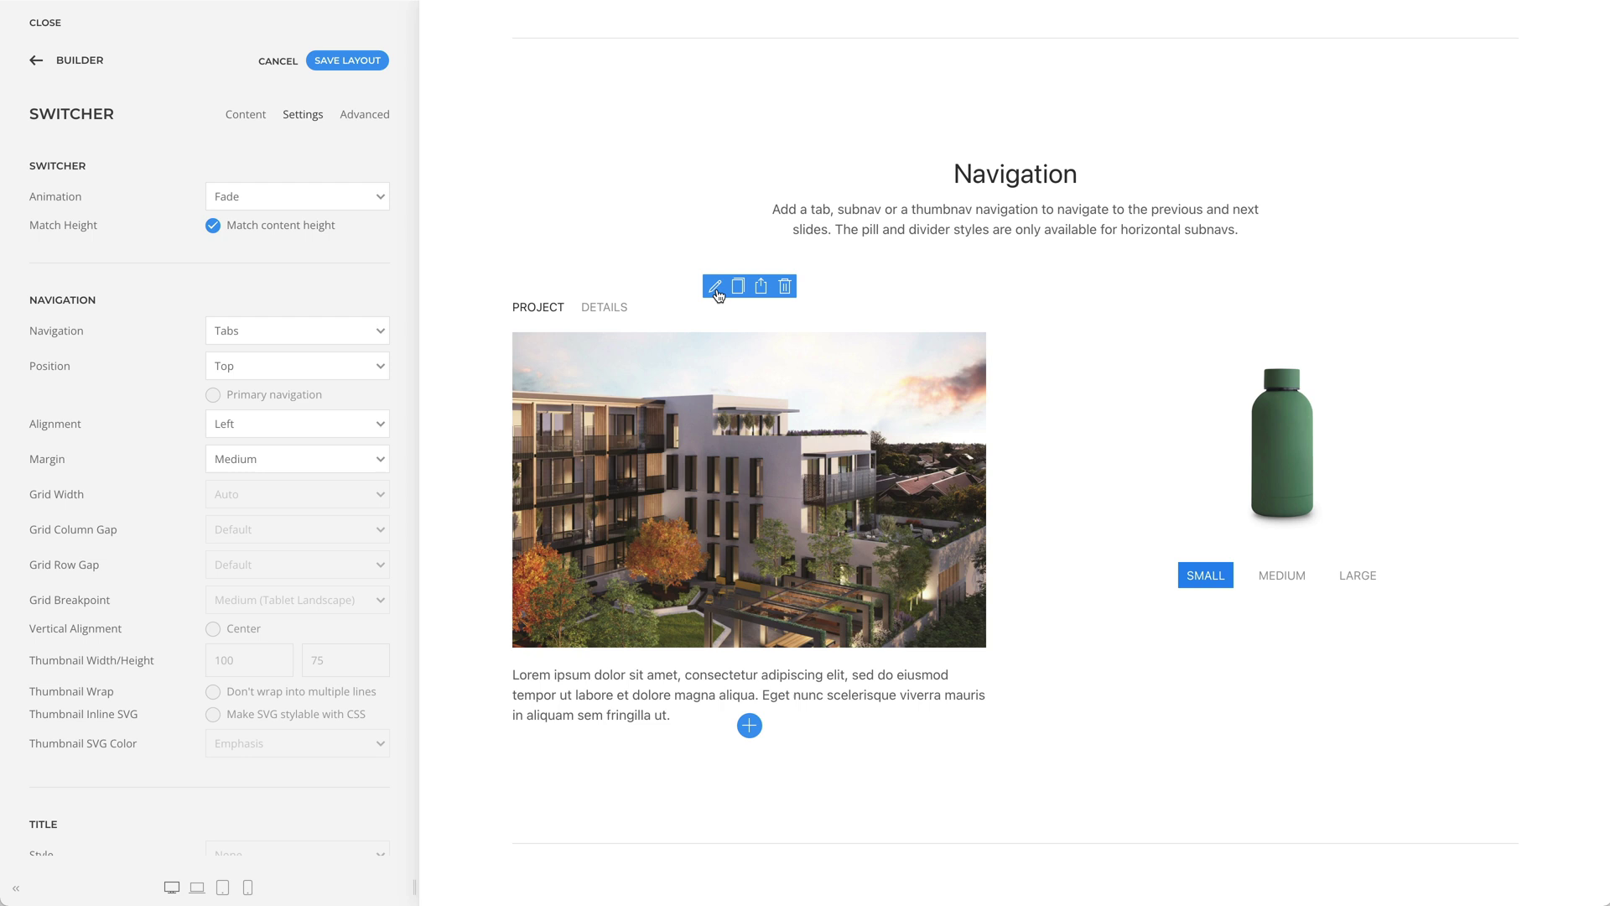
# - Open the Navigation section switcher's settings and keep the Subnav navigation style
pyautogui.click(714, 286)
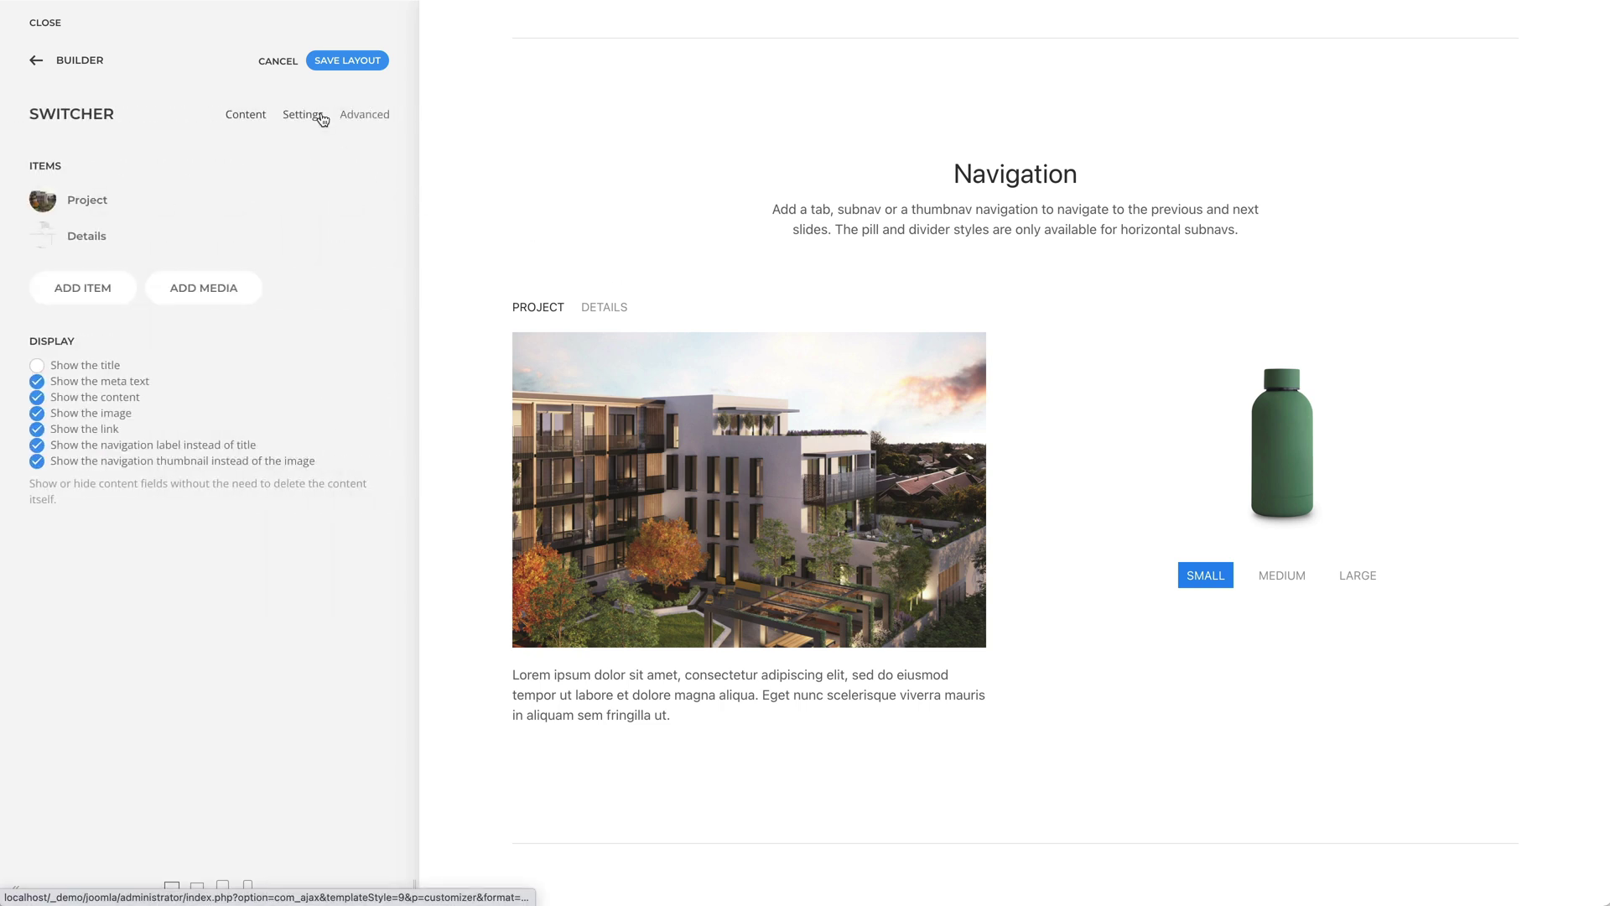
pyautogui.click(320, 117)
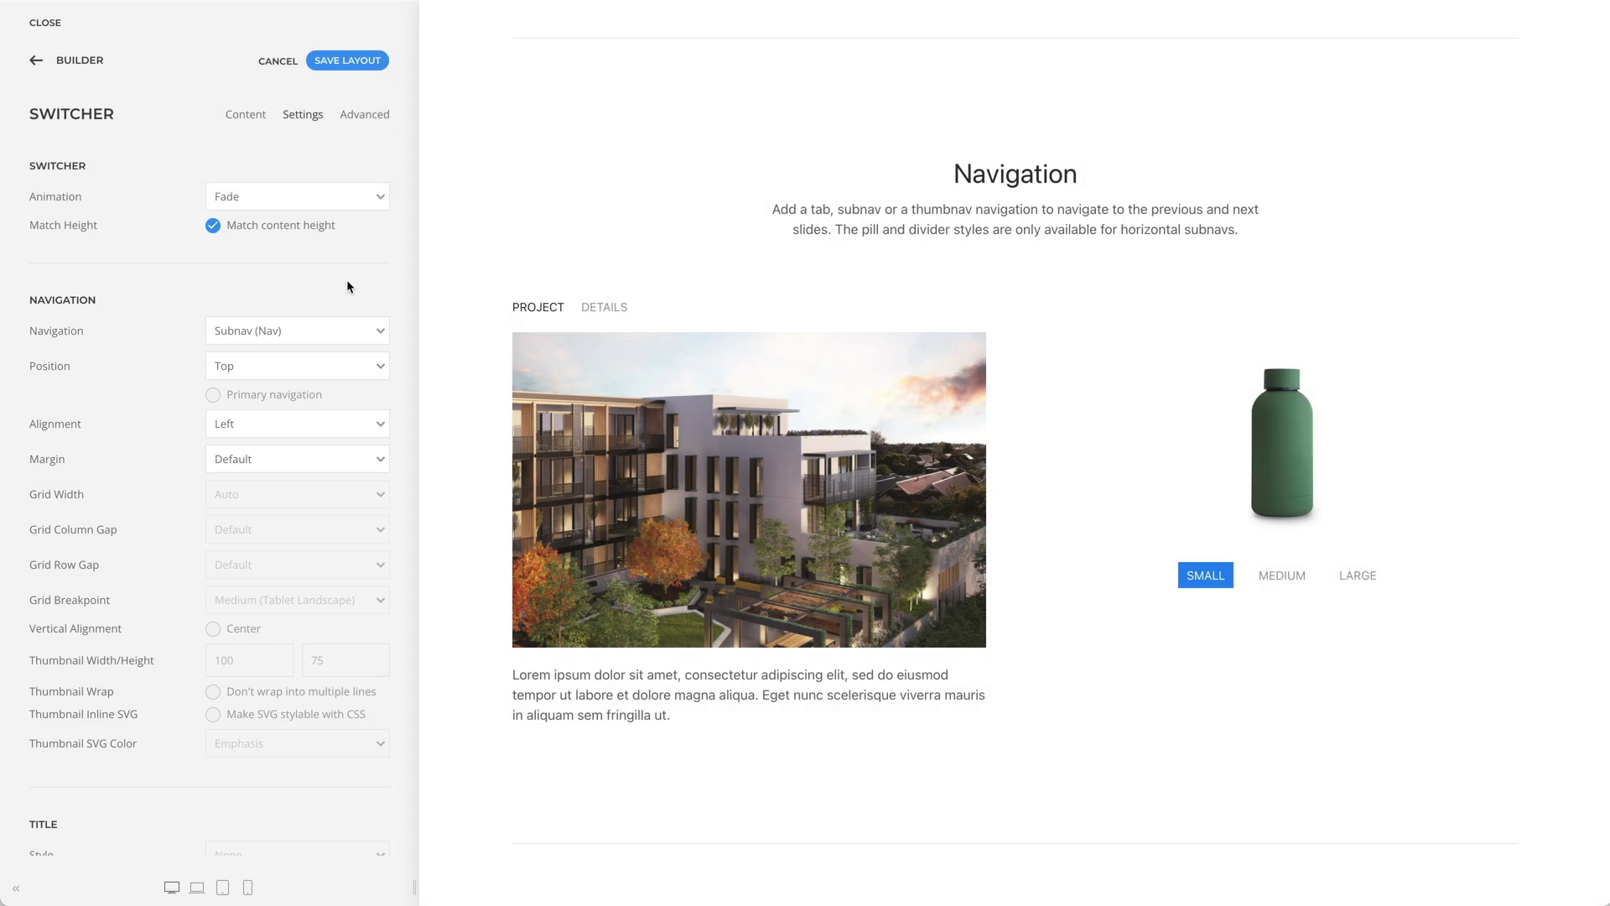
pyautogui.click(363, 332)
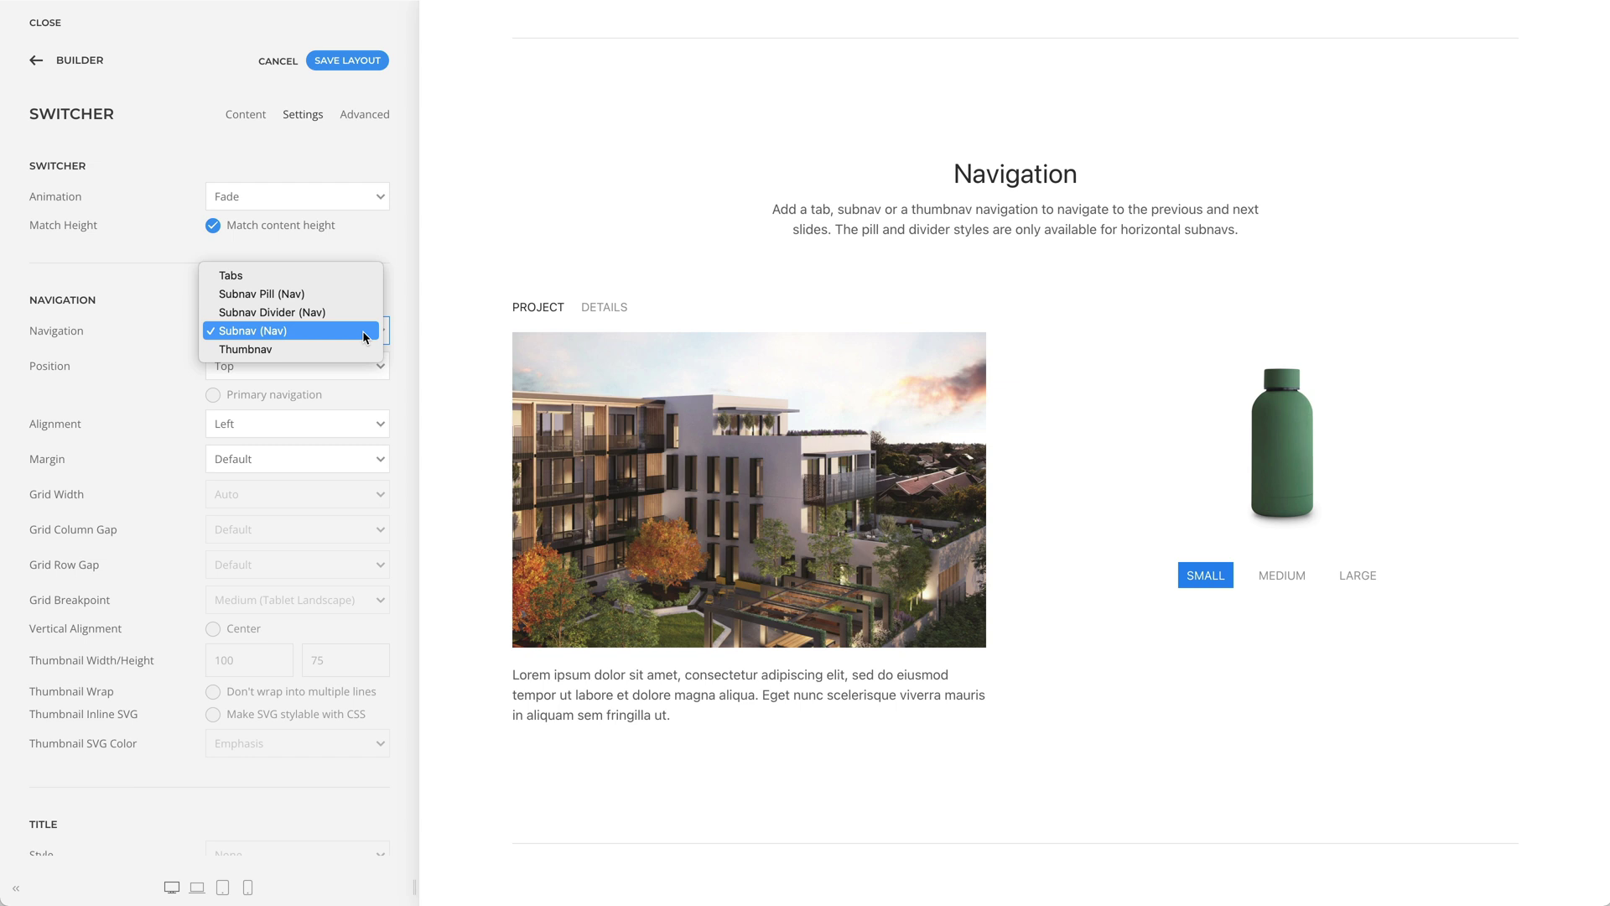
pyautogui.click(362, 330)
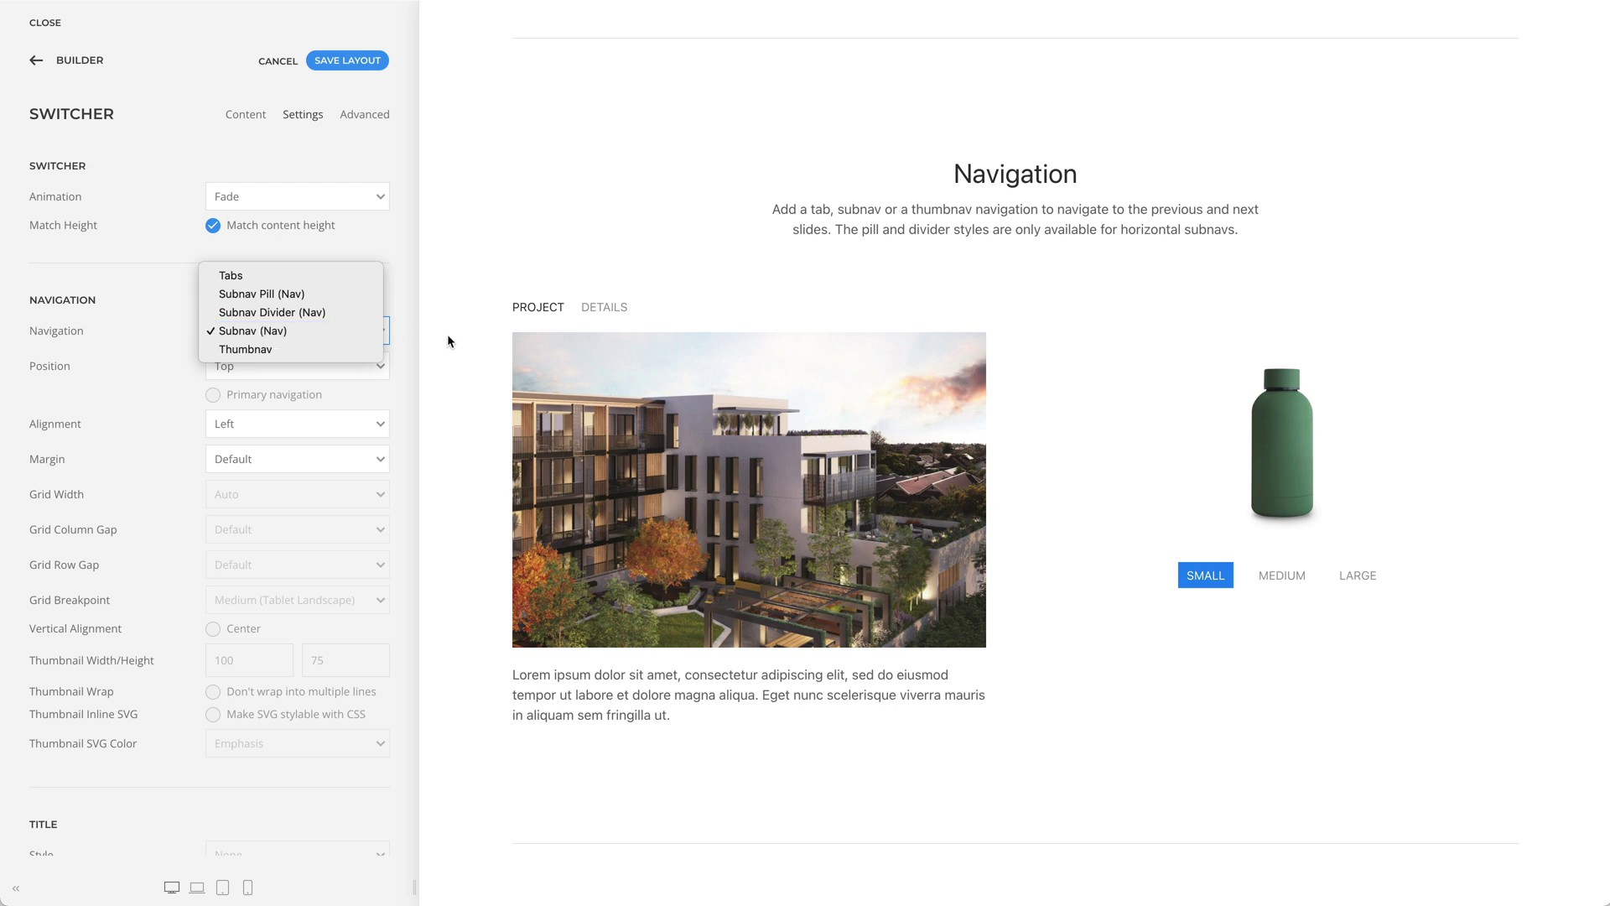
# - Preview the Details slide and the Medium and Large bottles, then open the Position and Alignment switcher
pyautogui.click(590, 312)
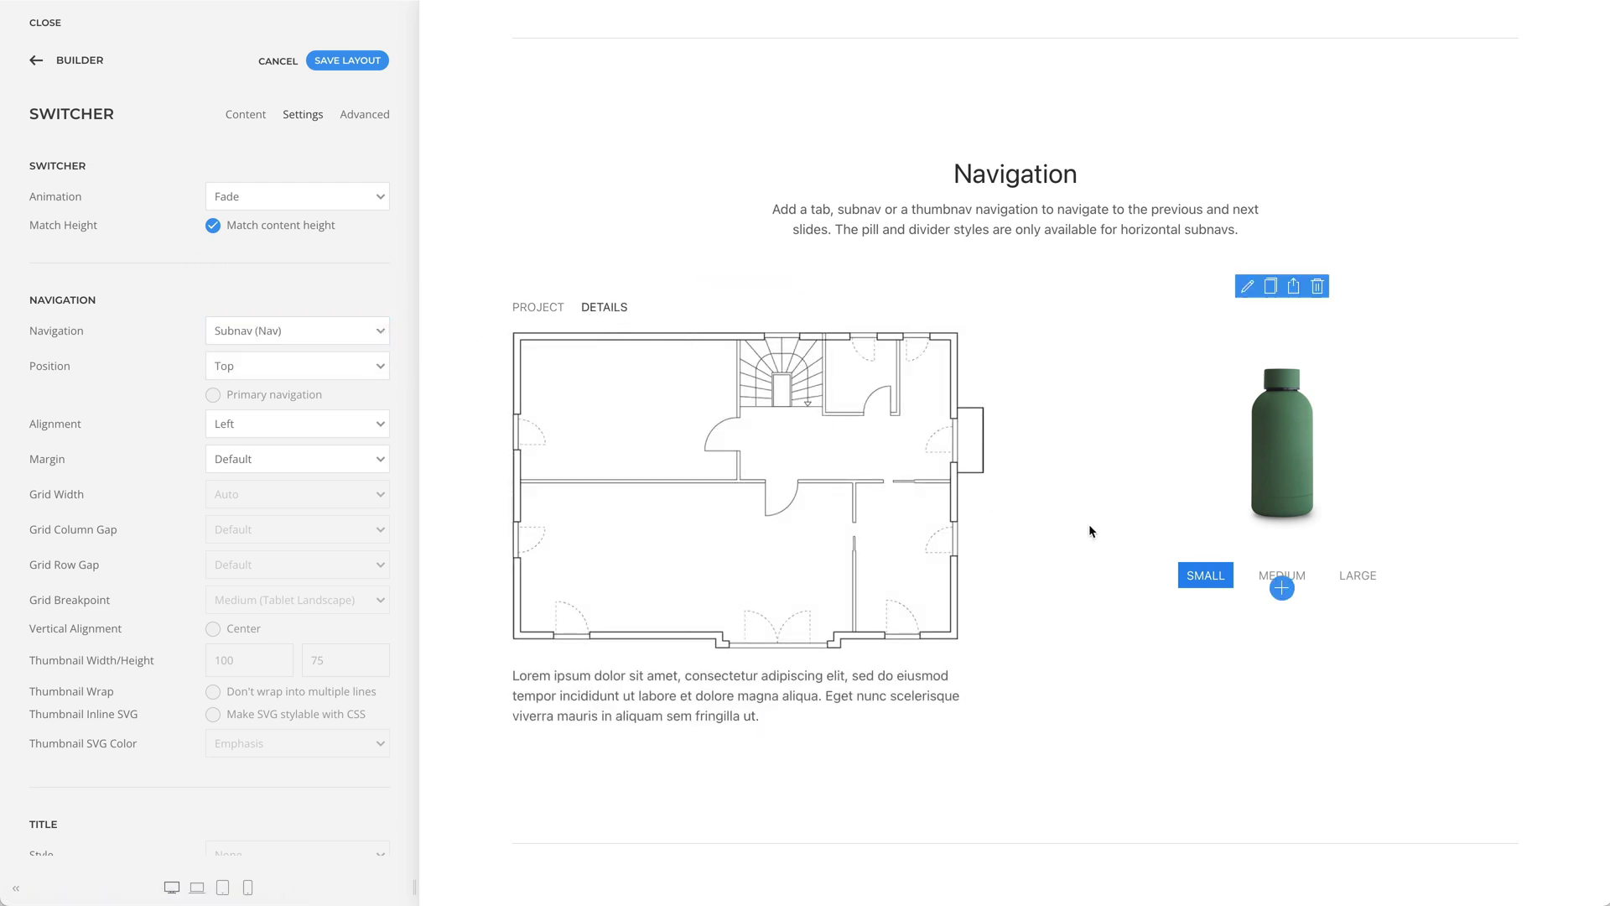
pyautogui.click(1266, 578)
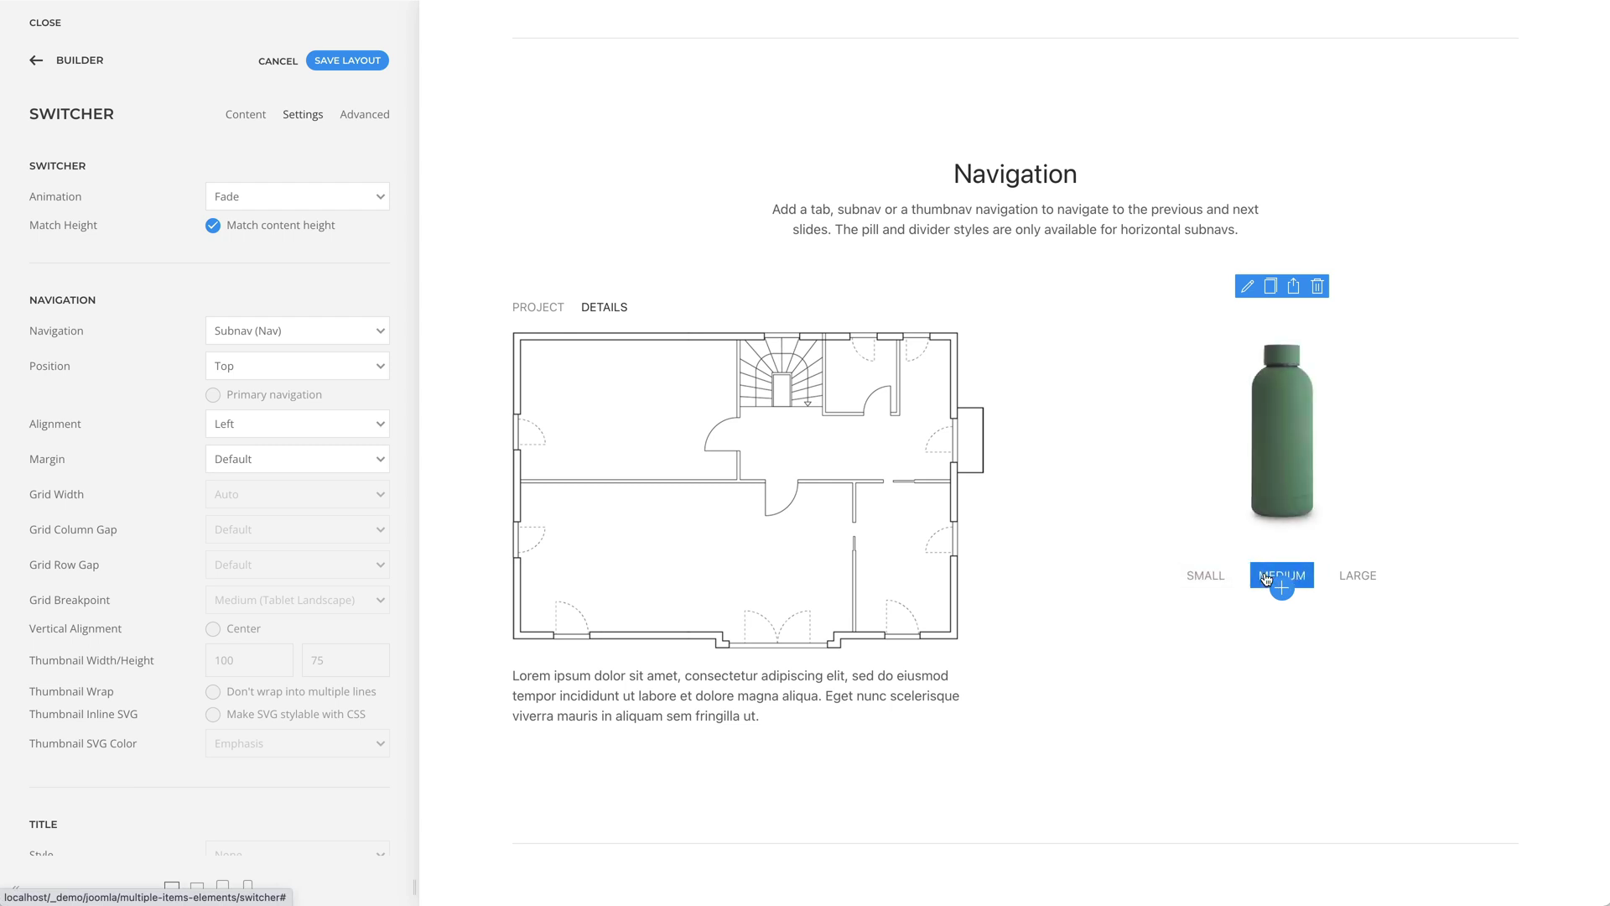
pyautogui.click(1346, 578)
pyautogui.scroll(-10, 1345, 579)
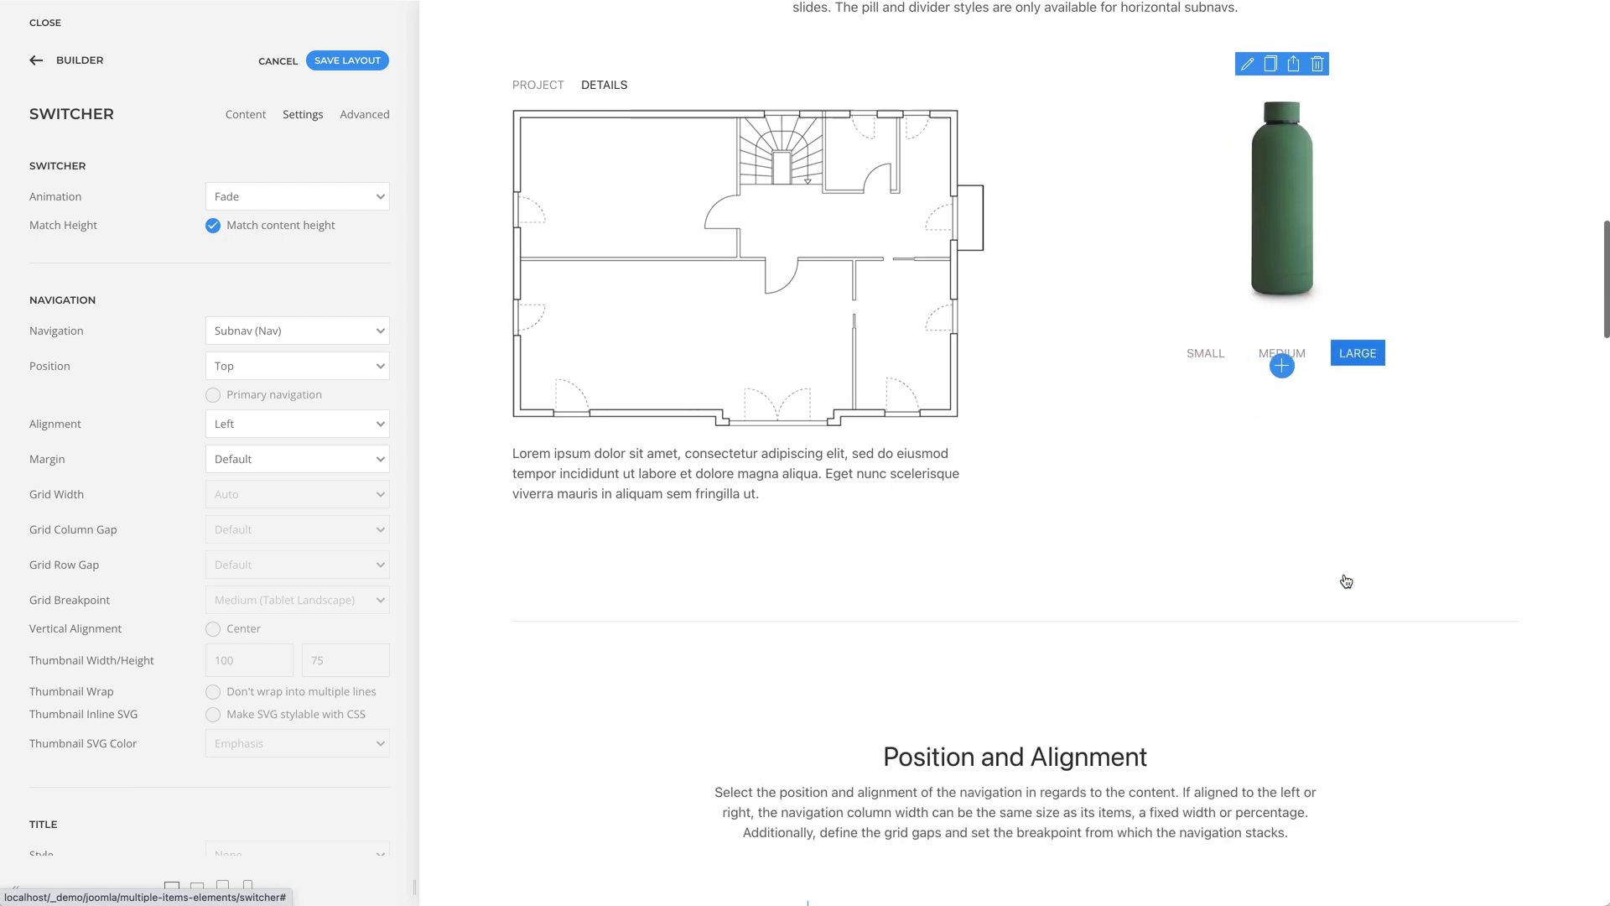
pyautogui.moveTo(1344, 572)
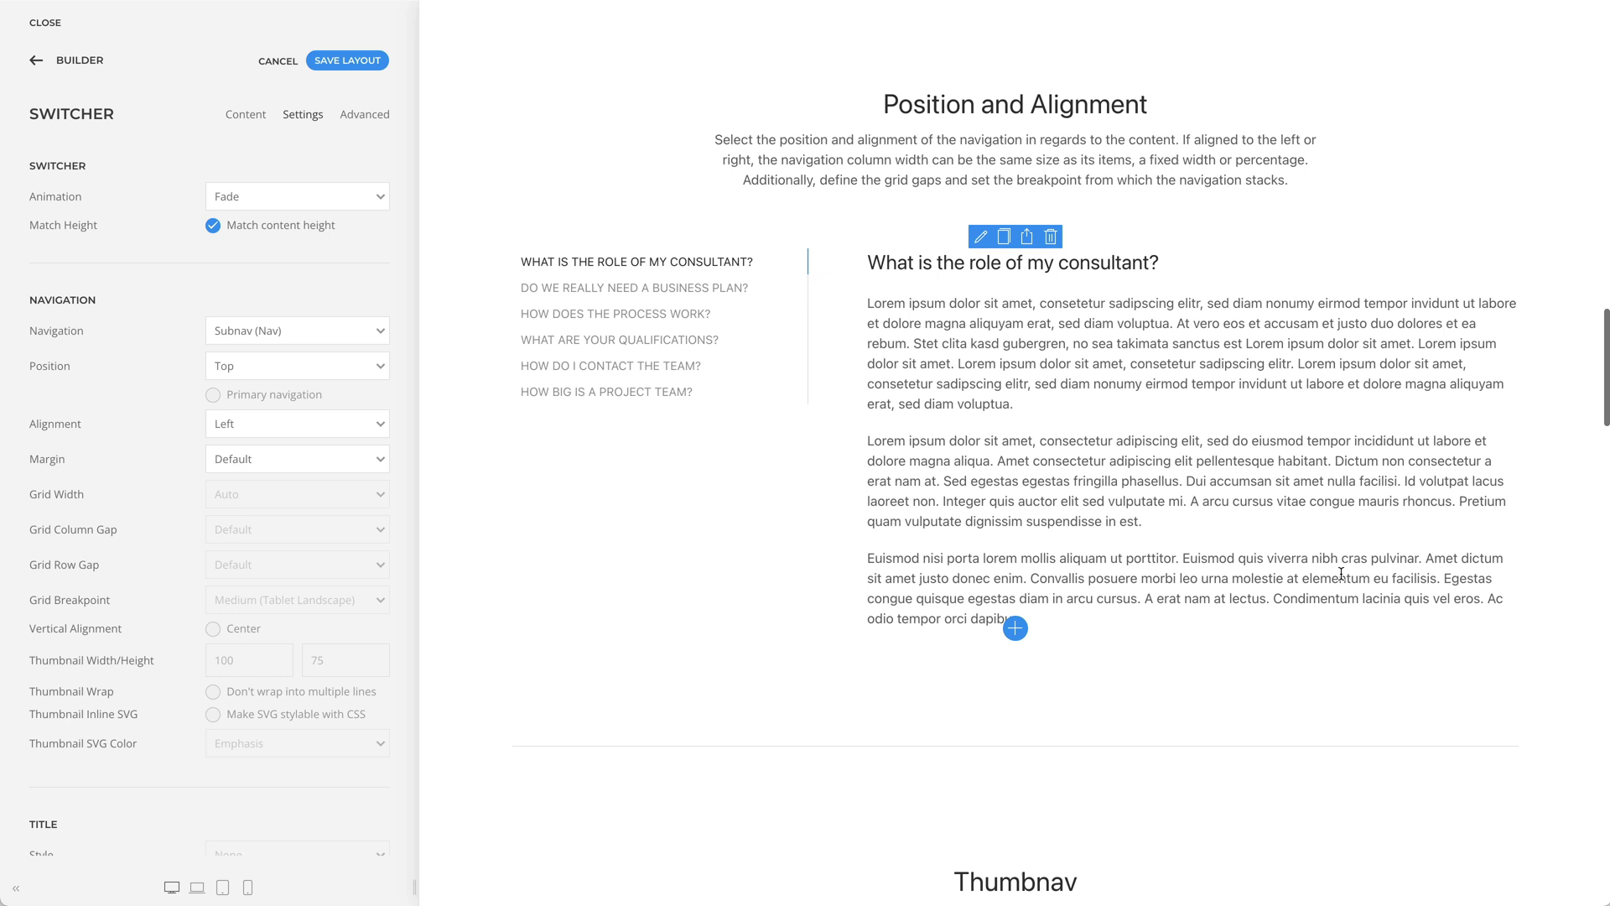
pyautogui.click(981, 238)
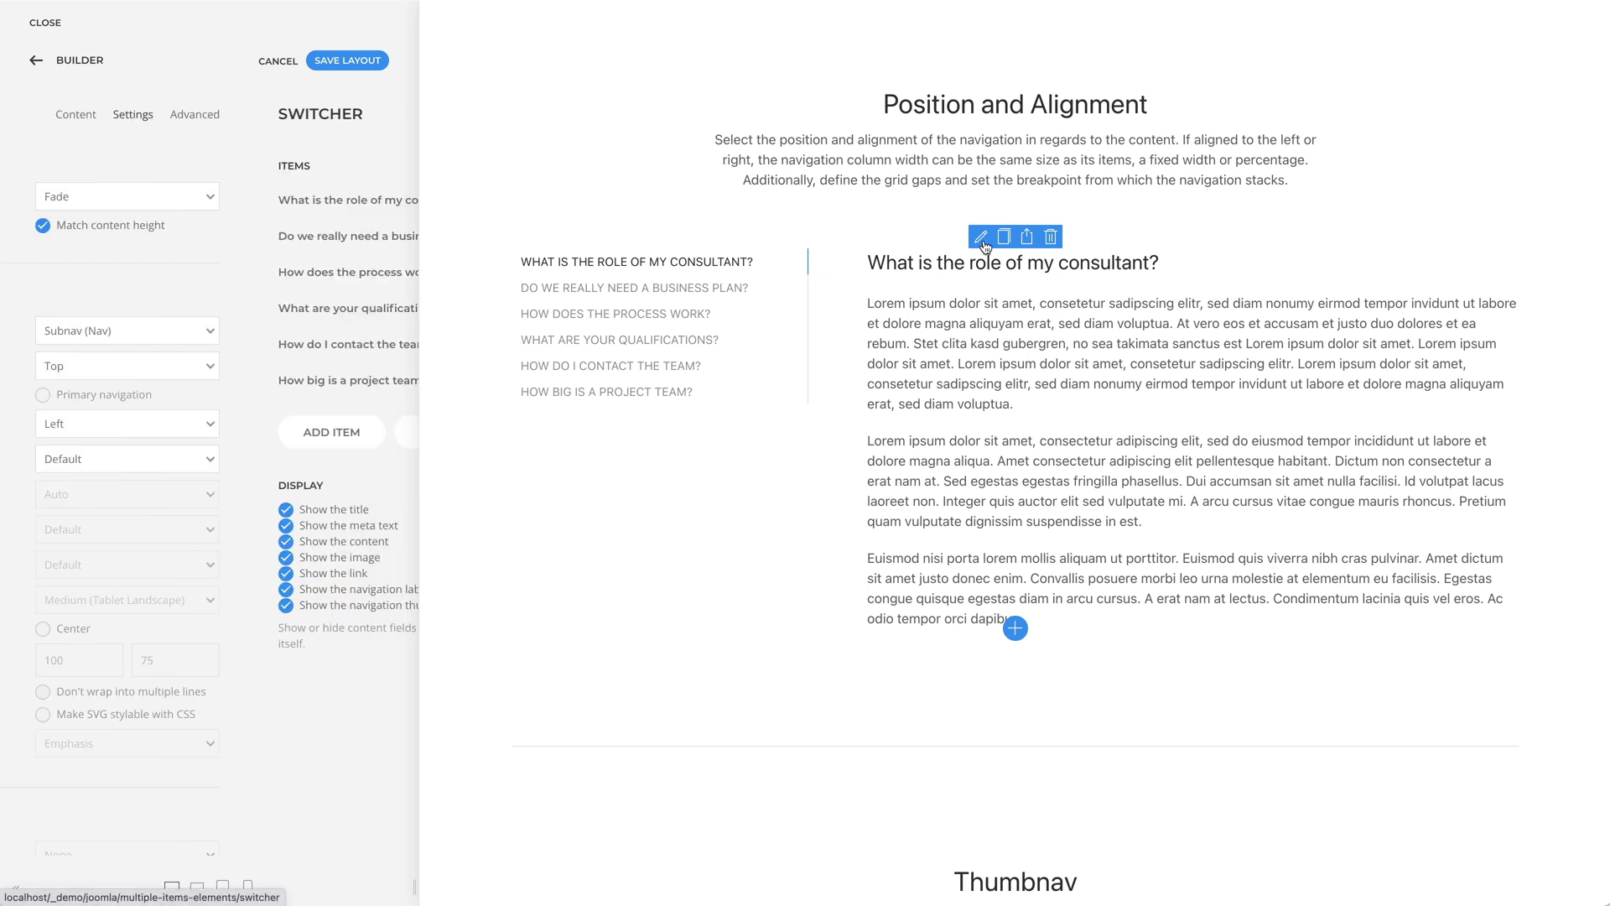
# - Confirm the switcher's navigation position stays Left and grid width stays 33%
pyautogui.click(310, 122)
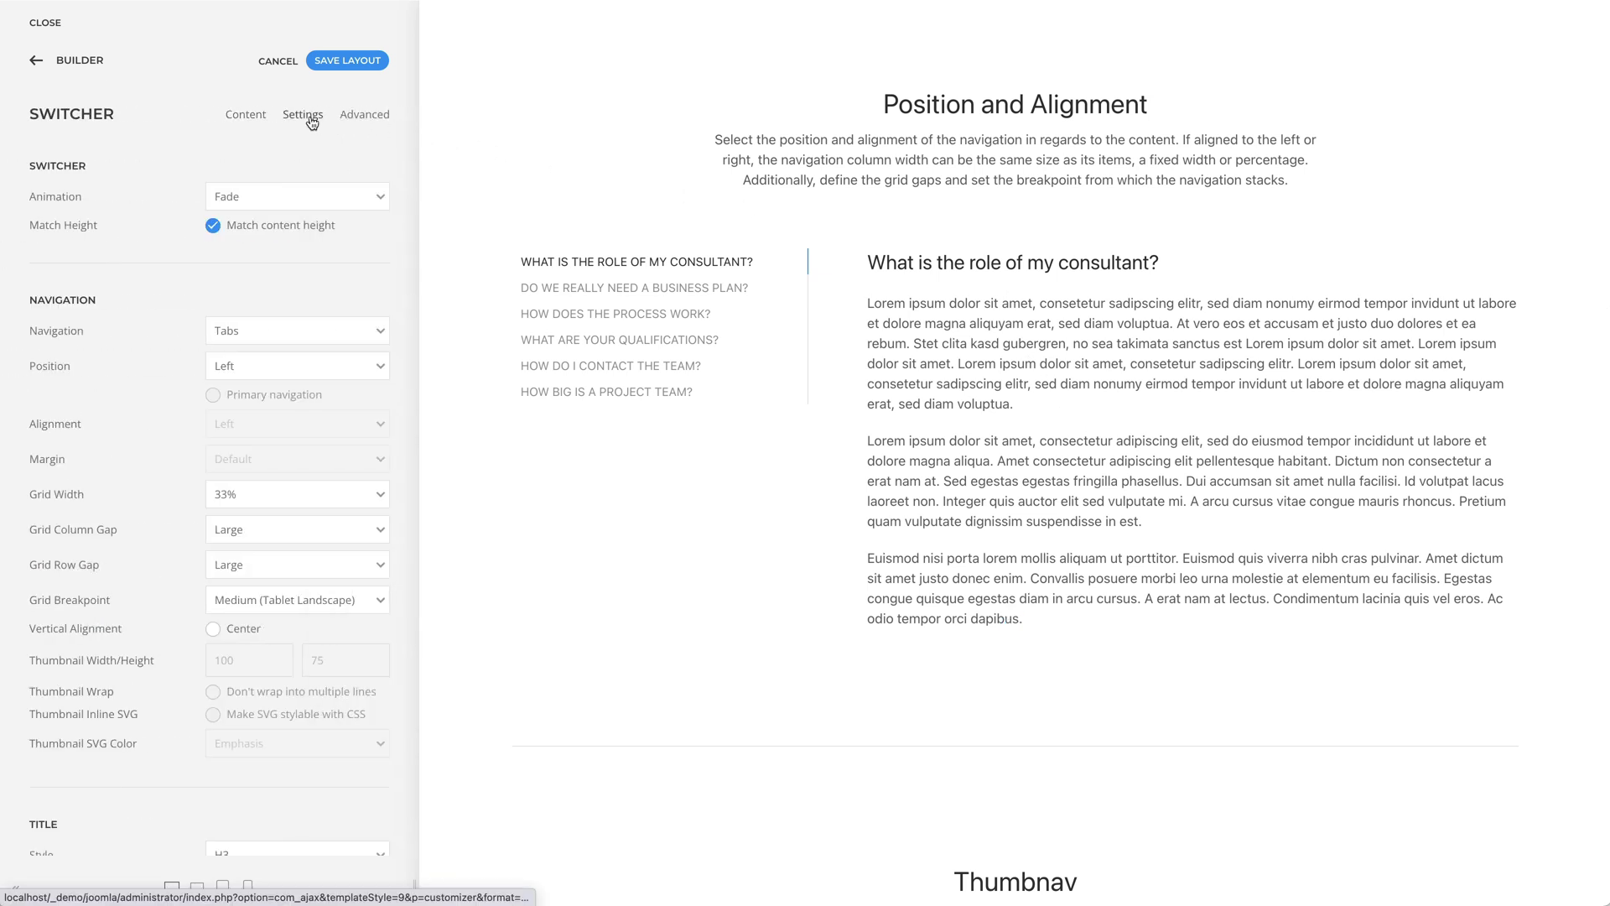
pyautogui.click(352, 366)
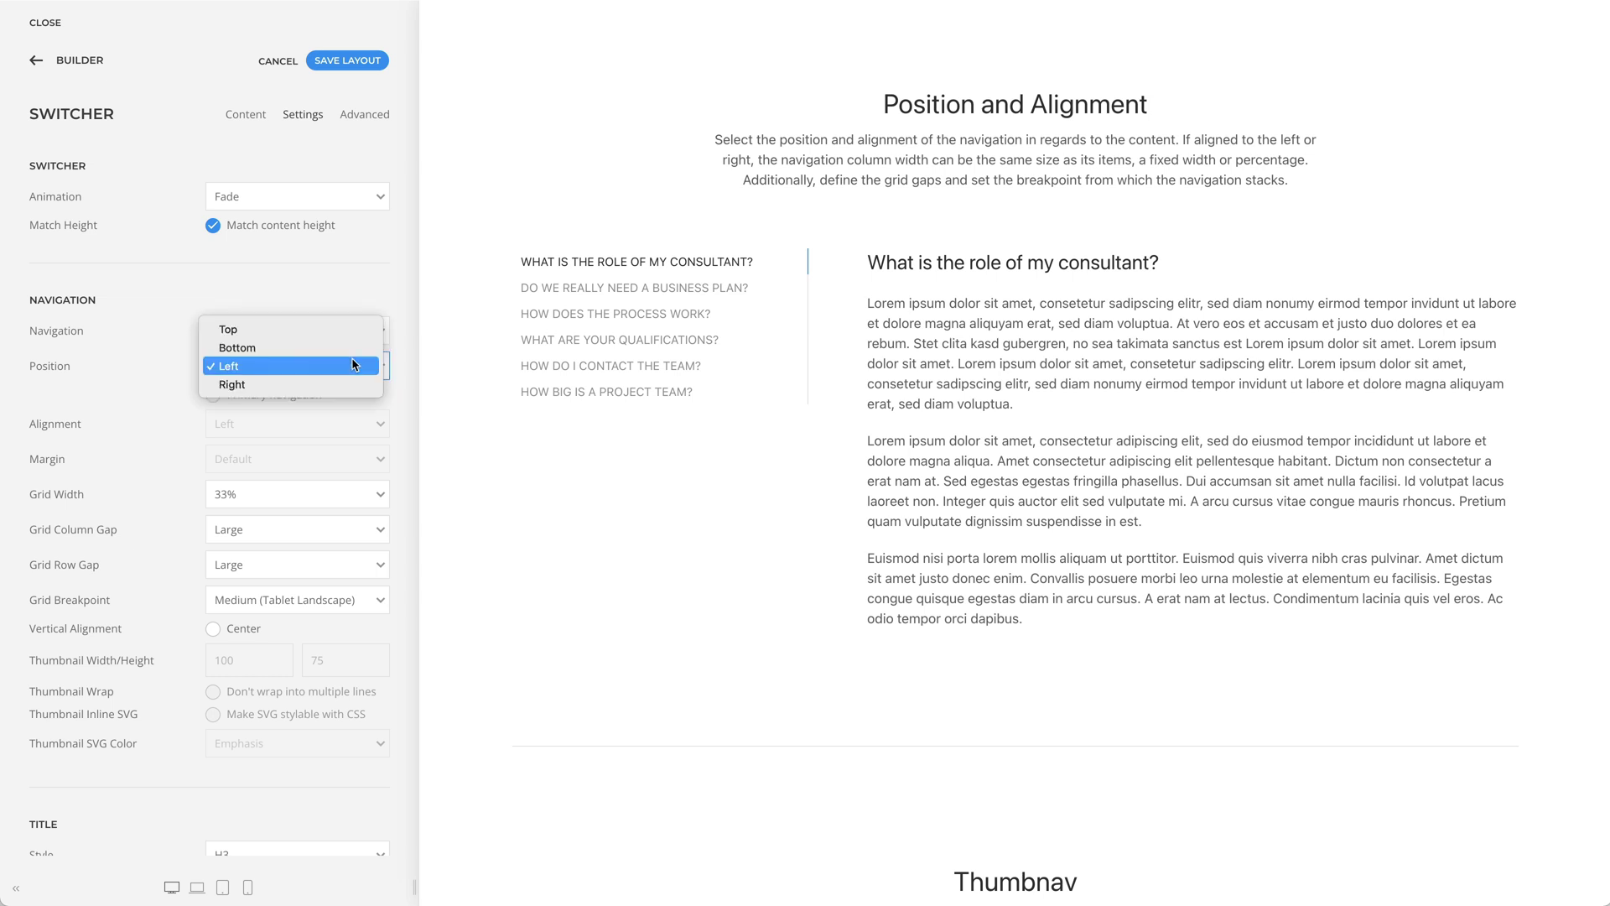
pyautogui.click(400, 366)
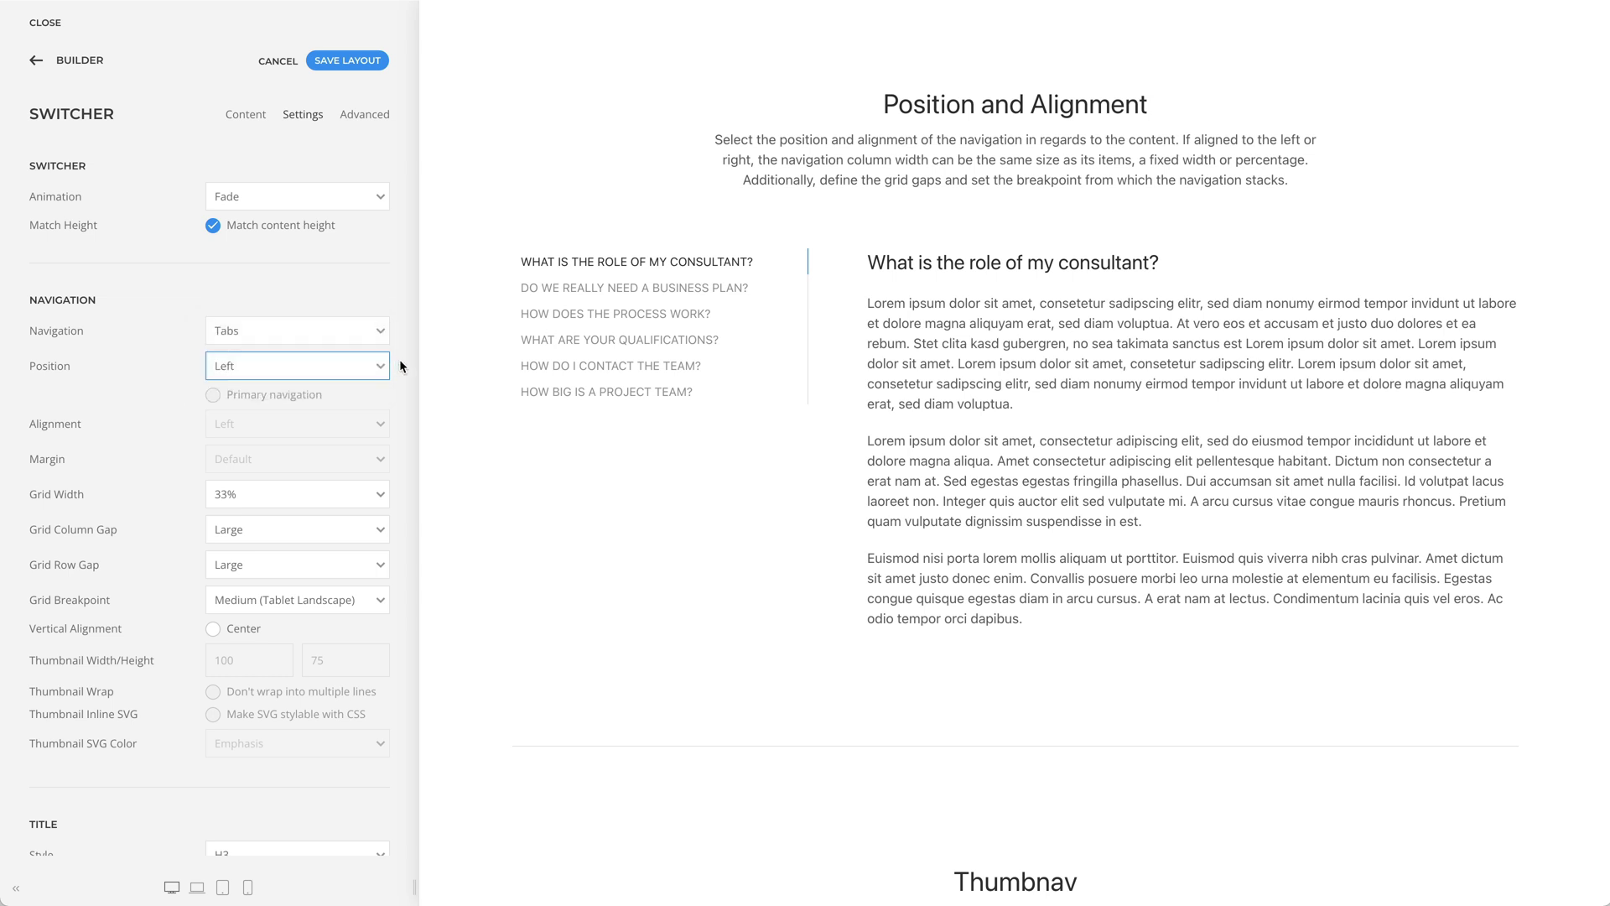
pyautogui.click(349, 492)
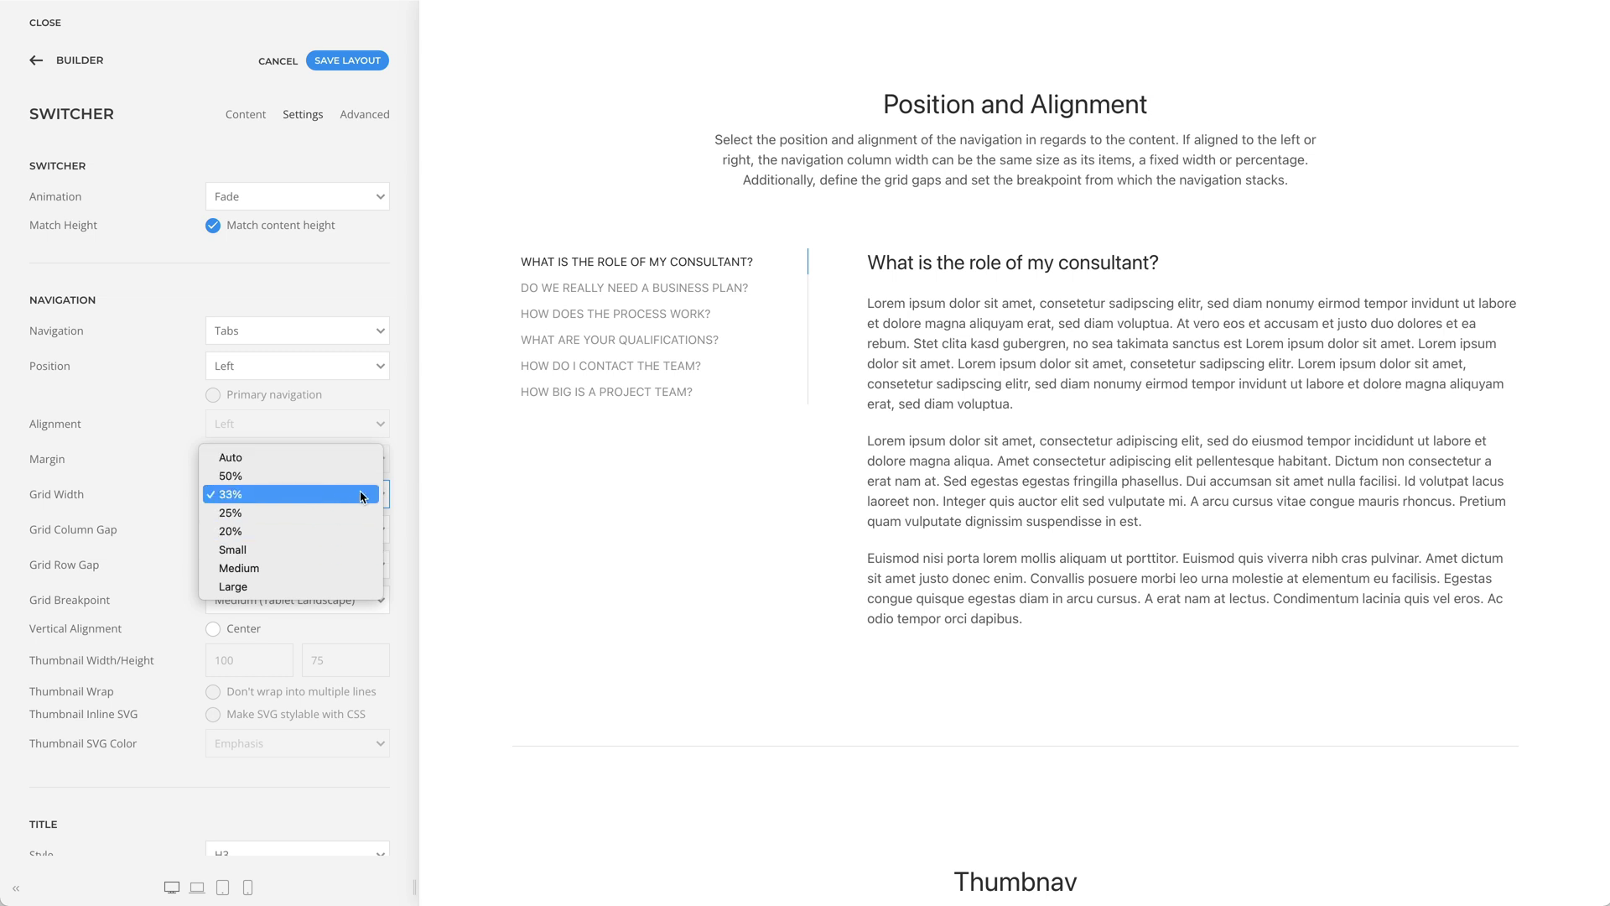
pyautogui.click(400, 491)
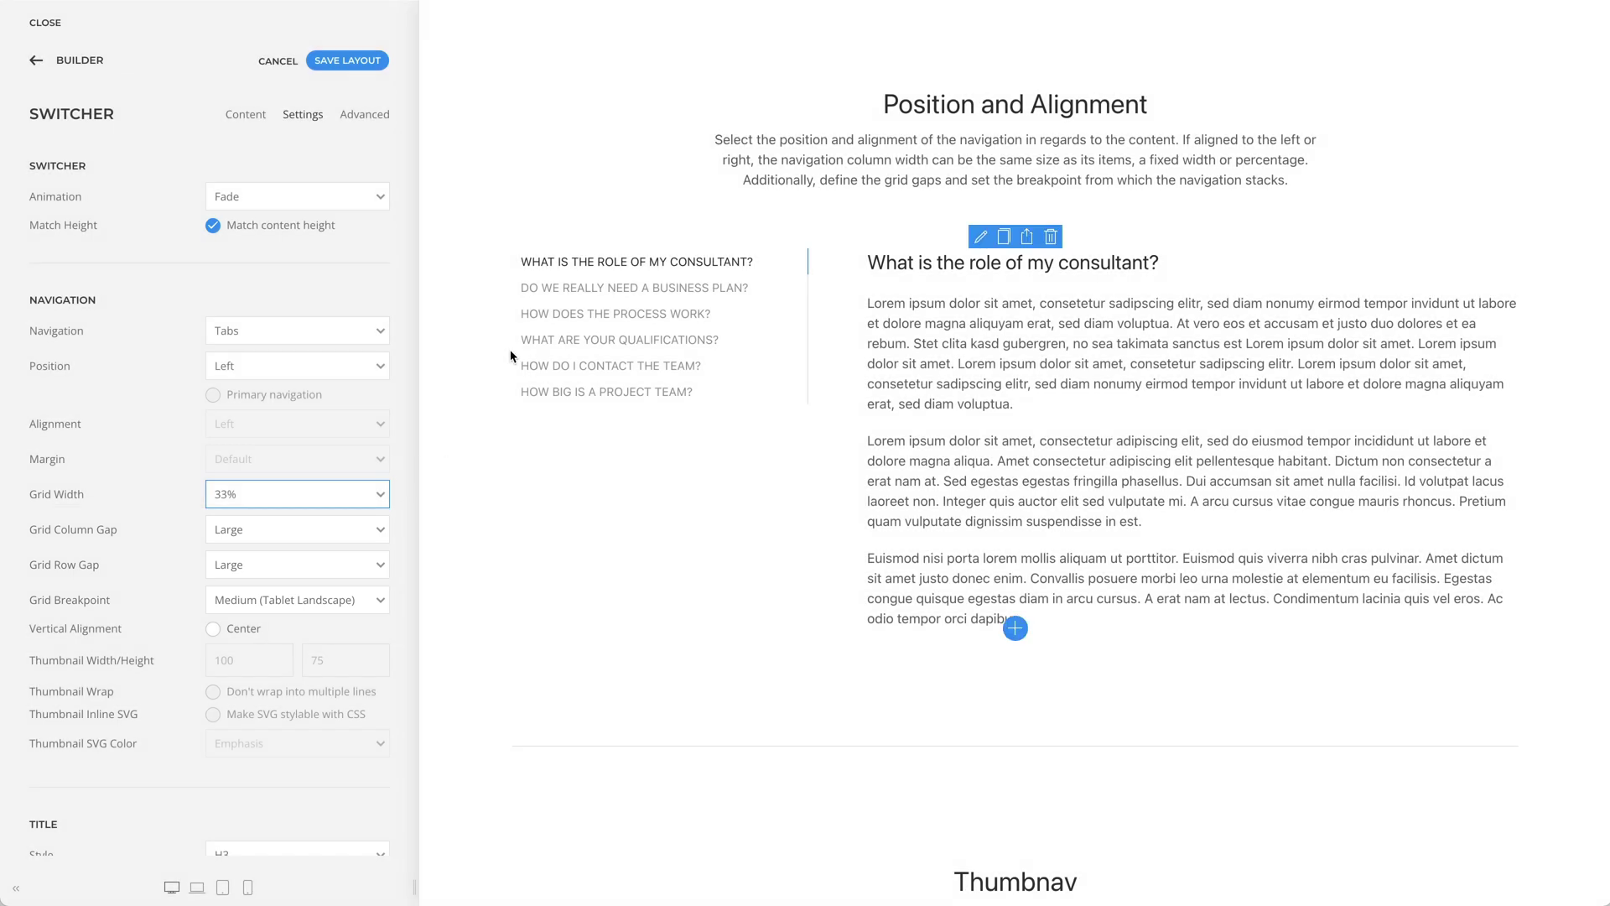
# - Preview the business plan and process answers, then scroll to the Thumbnav example
pyautogui.click(557, 289)
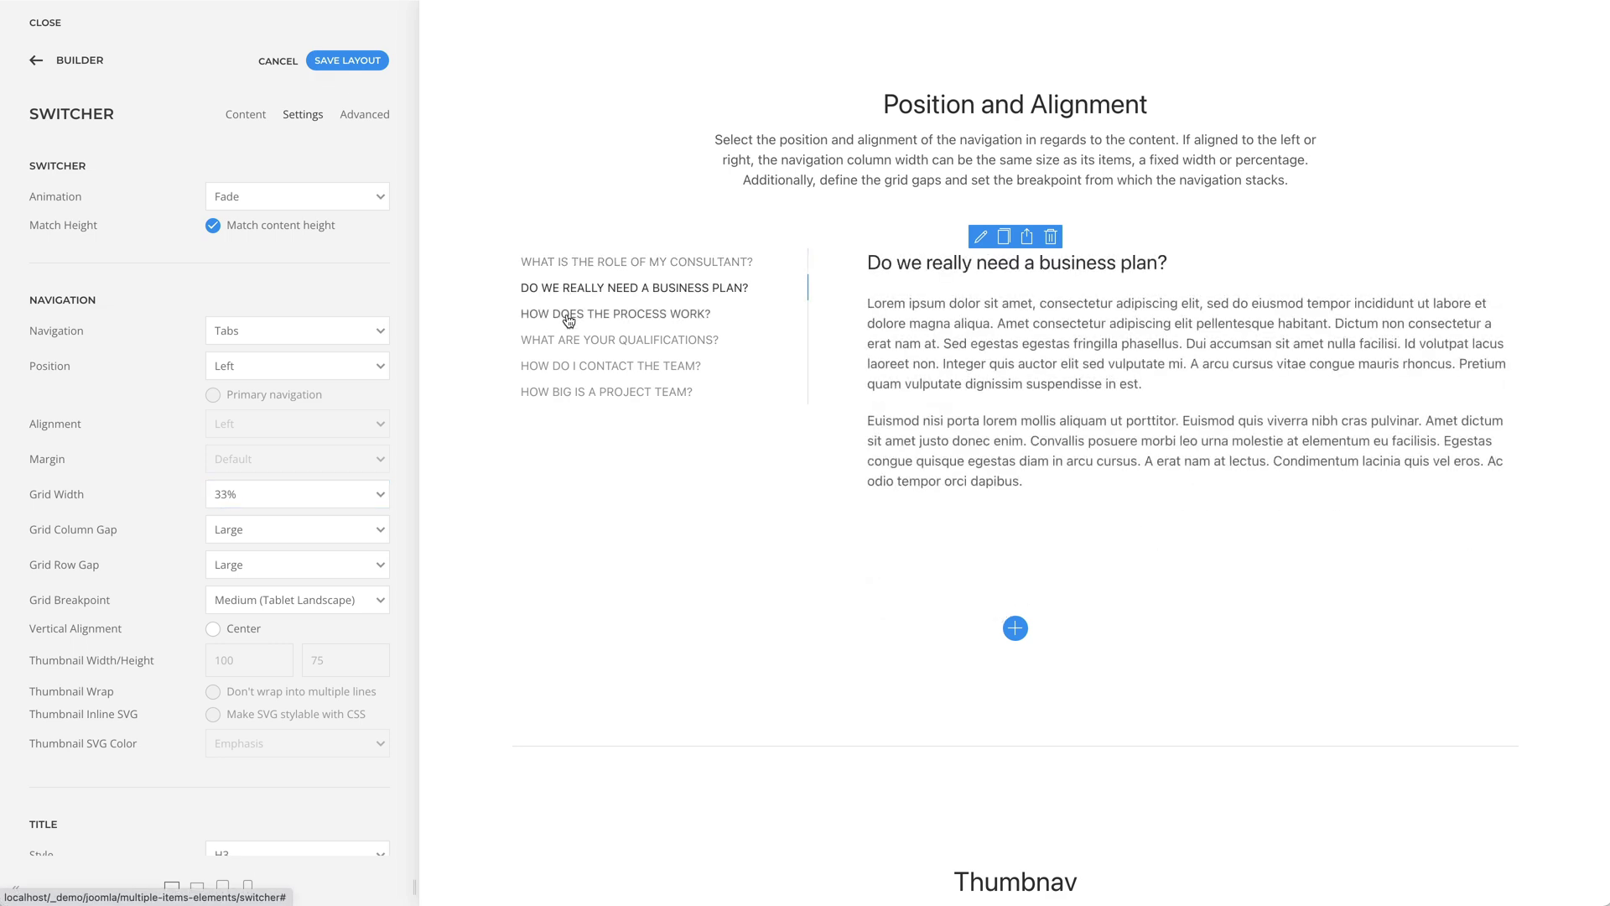
pyautogui.click(568, 317)
pyautogui.scroll(-7, 575, 449)
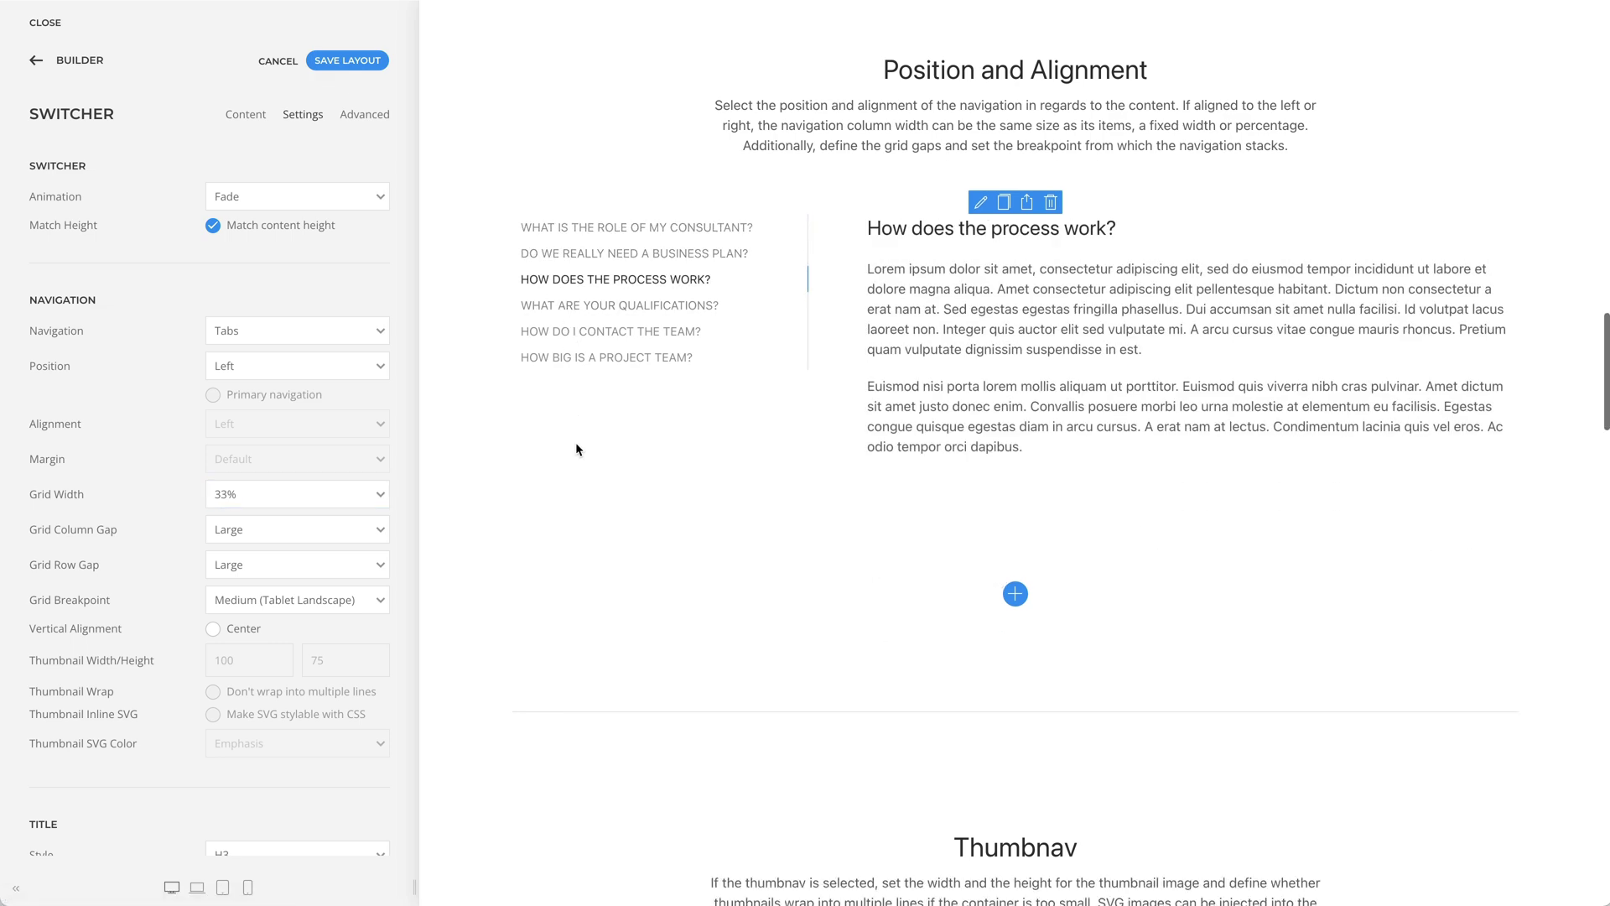
pyautogui.scroll(-2, 575, 449)
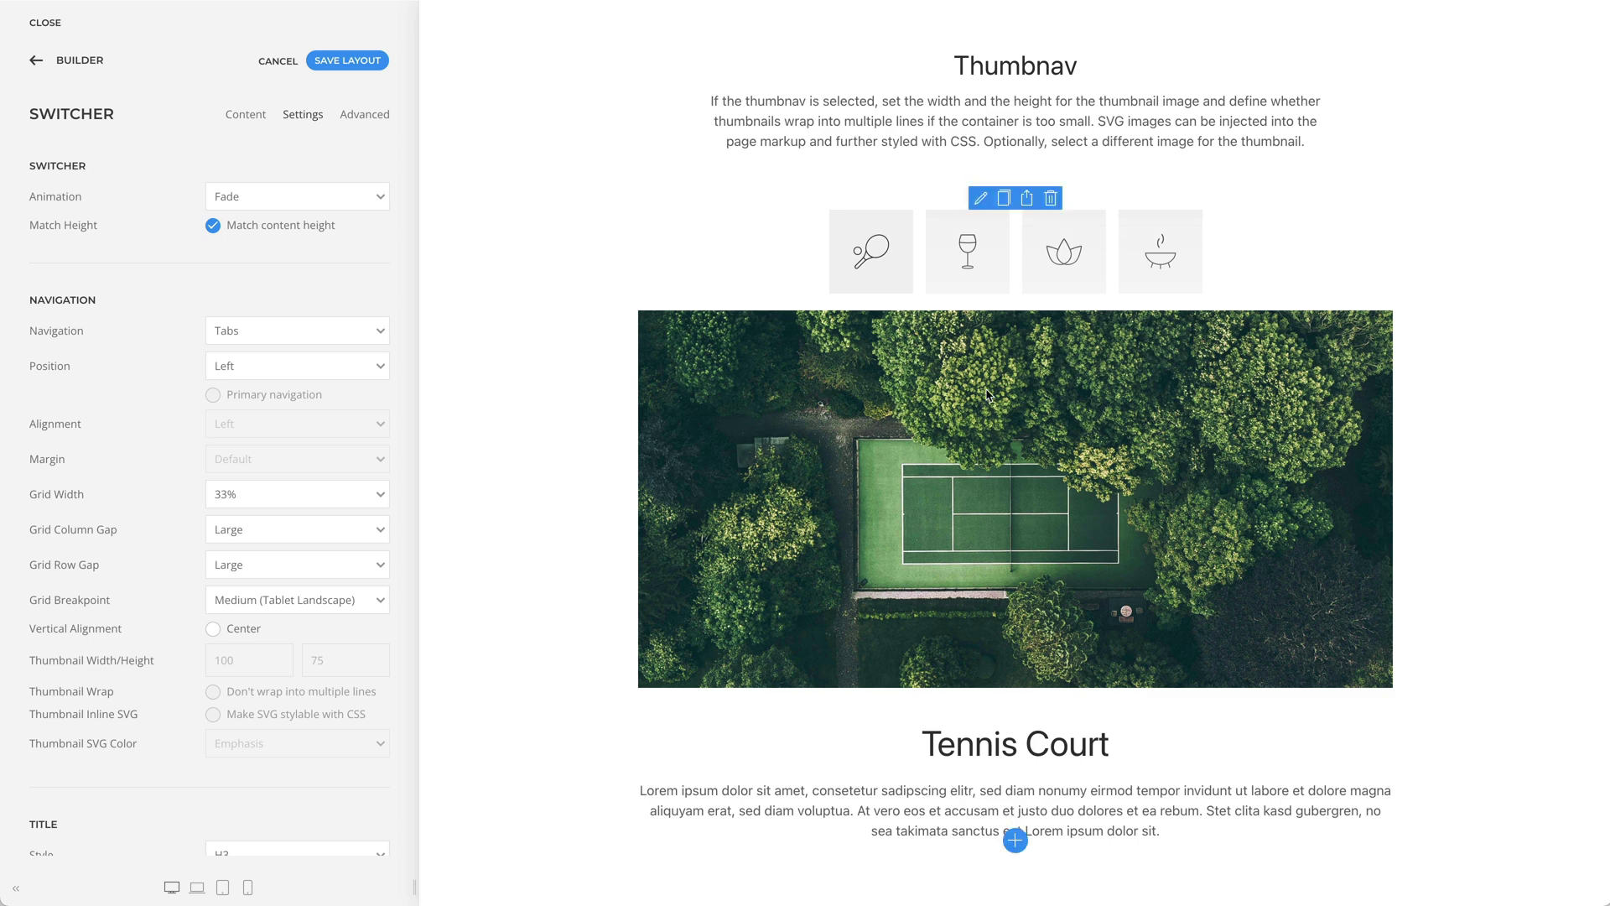
# - Open the Thumbnav switcher's settings and step through the Gastronomy, Spa Area and Events thumbnails
pyautogui.click(980, 198)
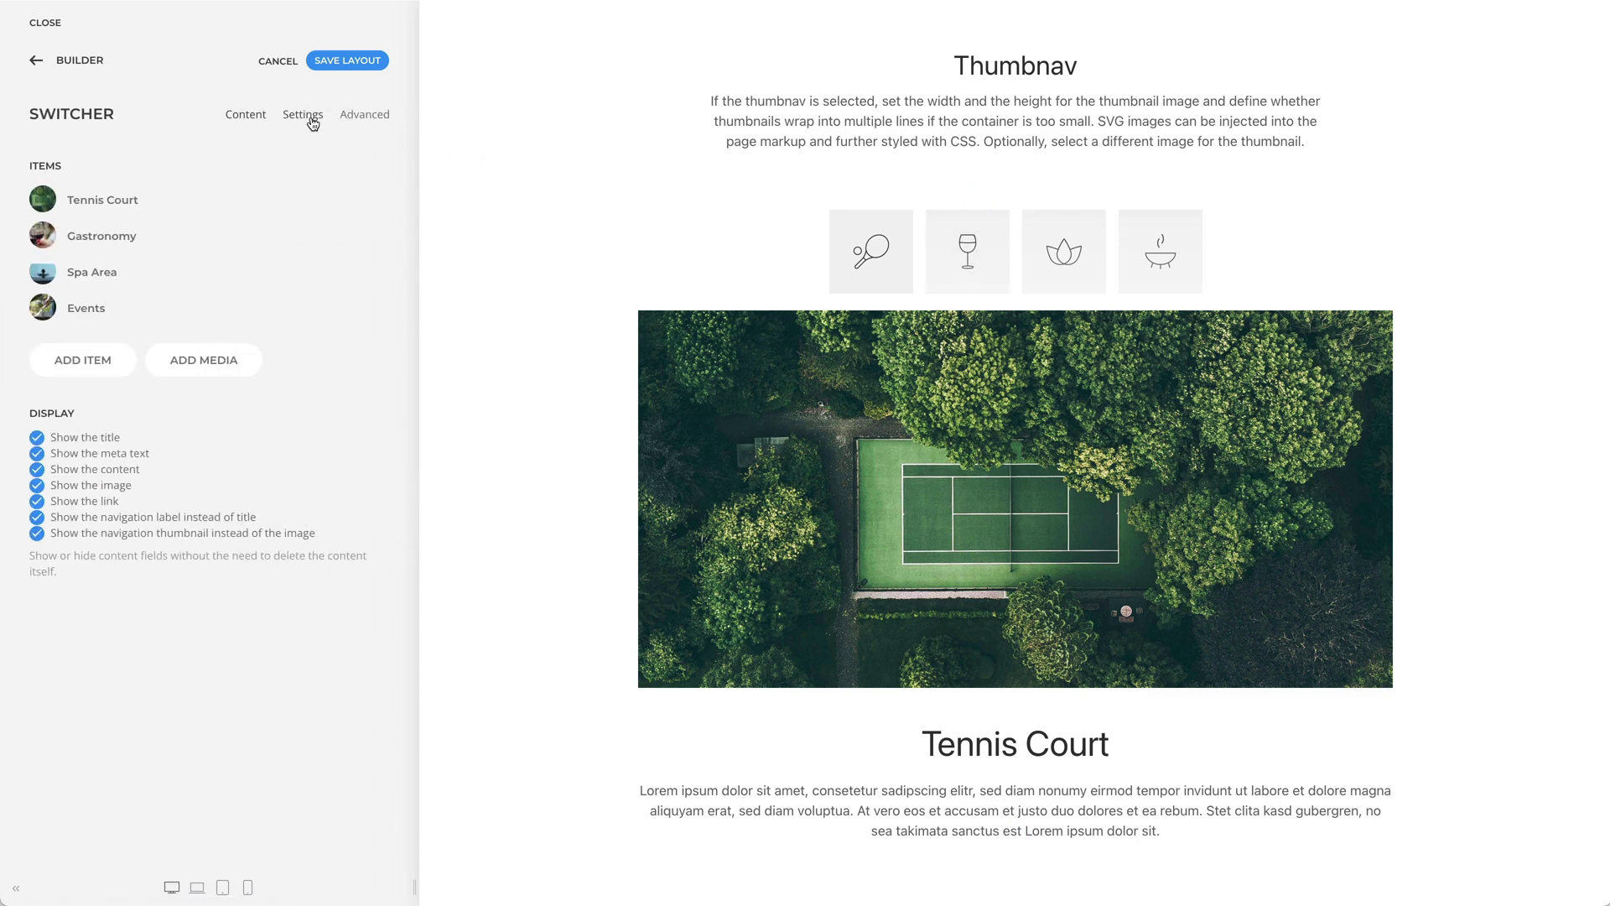
pyautogui.click(312, 124)
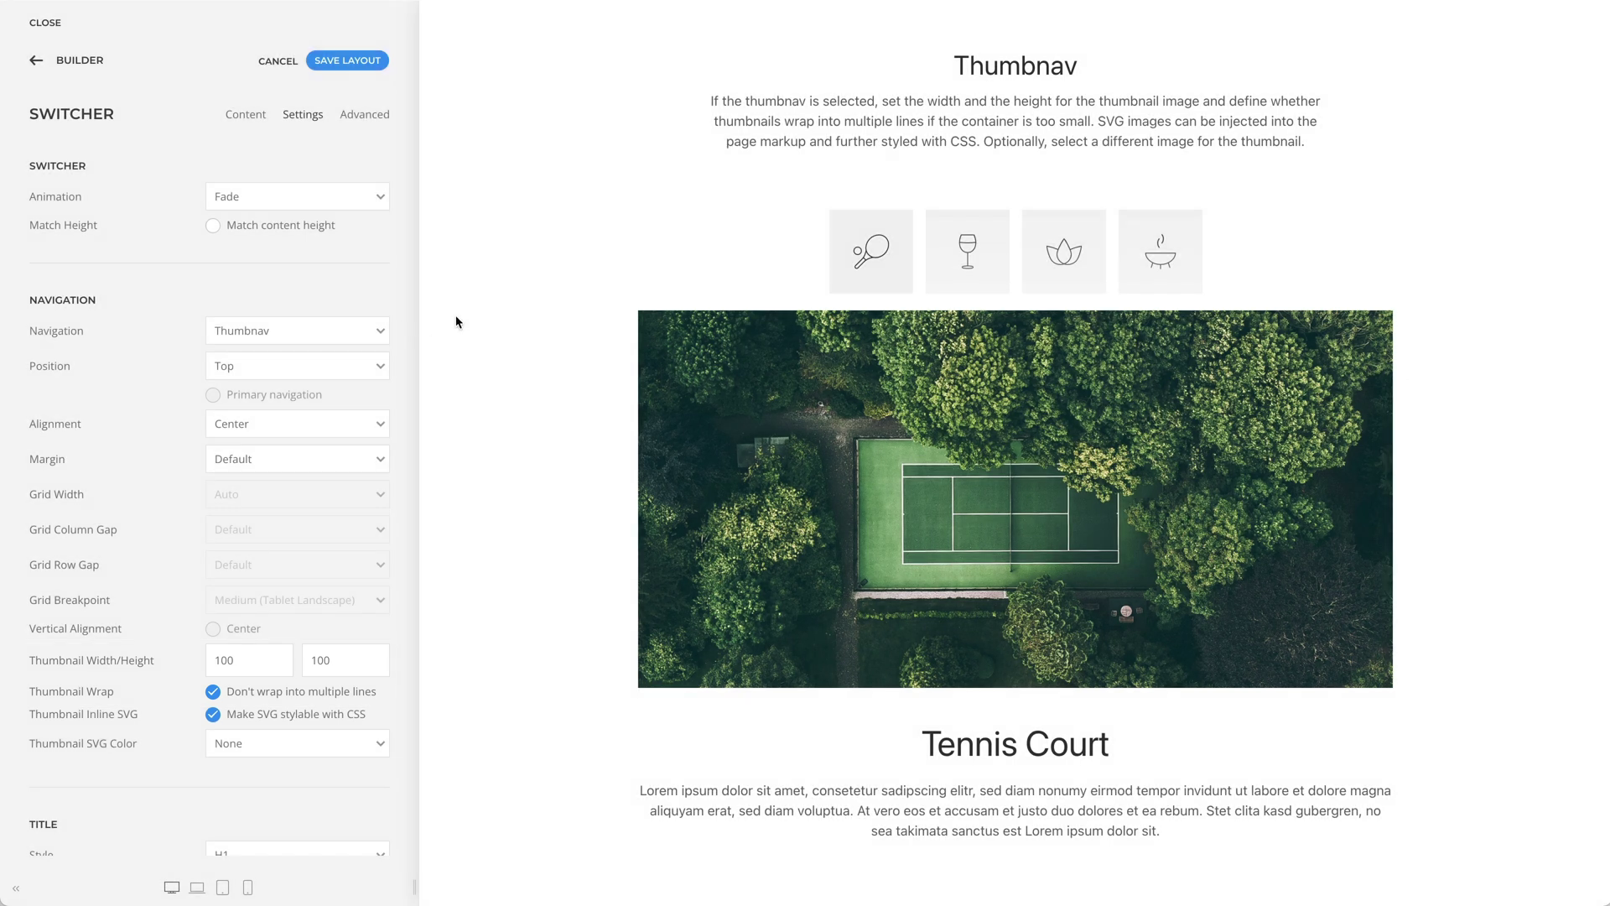
pyautogui.click(950, 280)
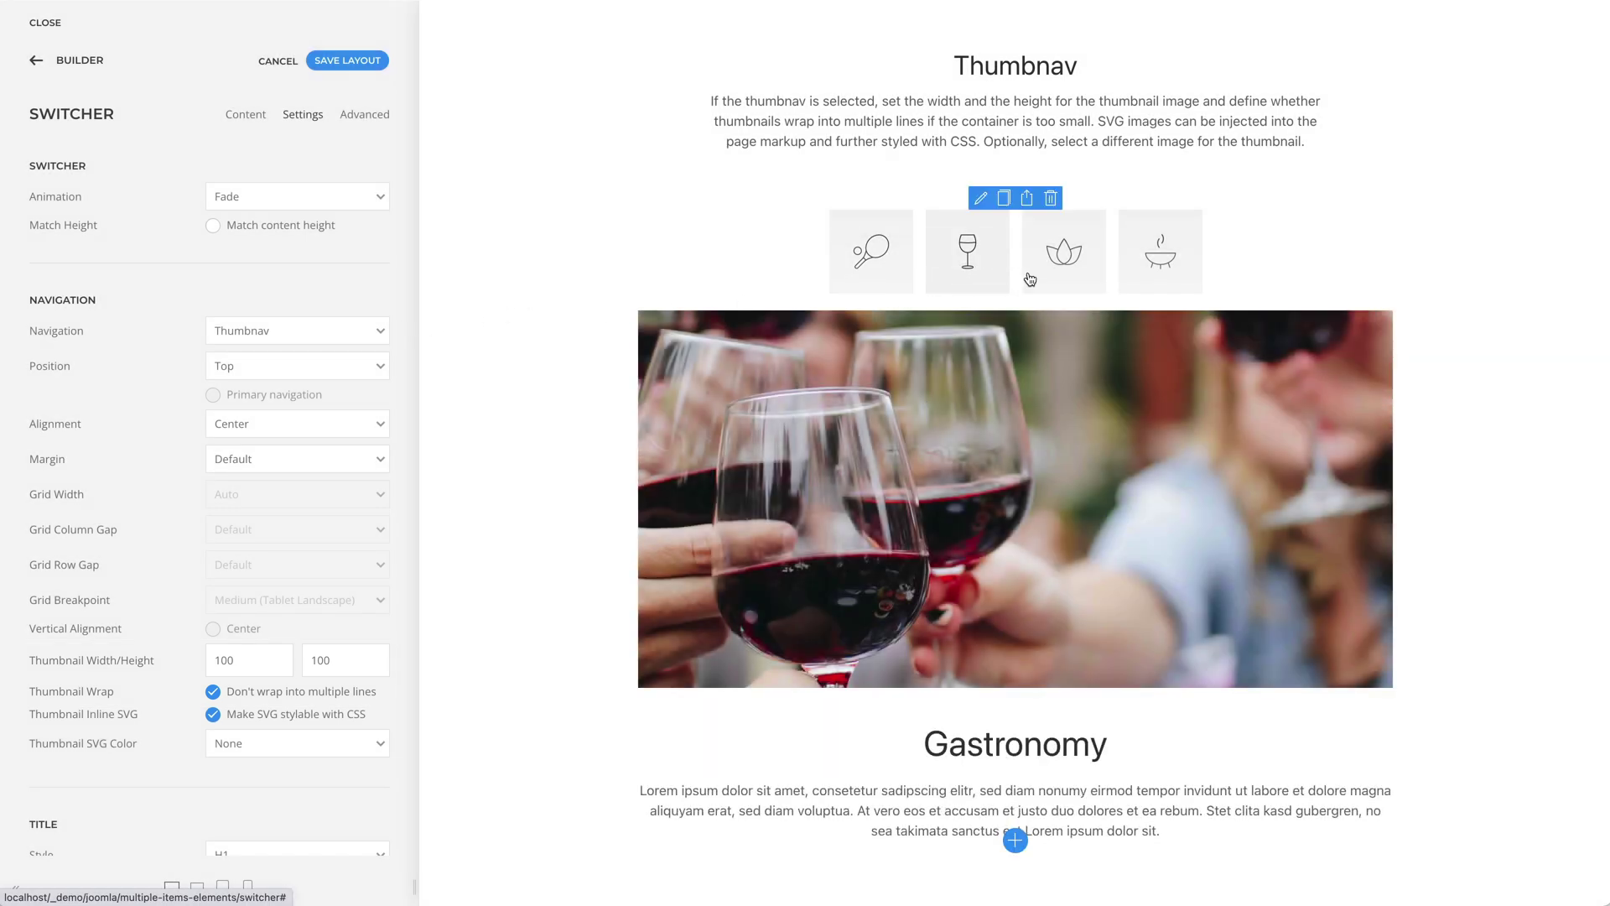
pyautogui.click(1059, 277)
pyautogui.click(1158, 272)
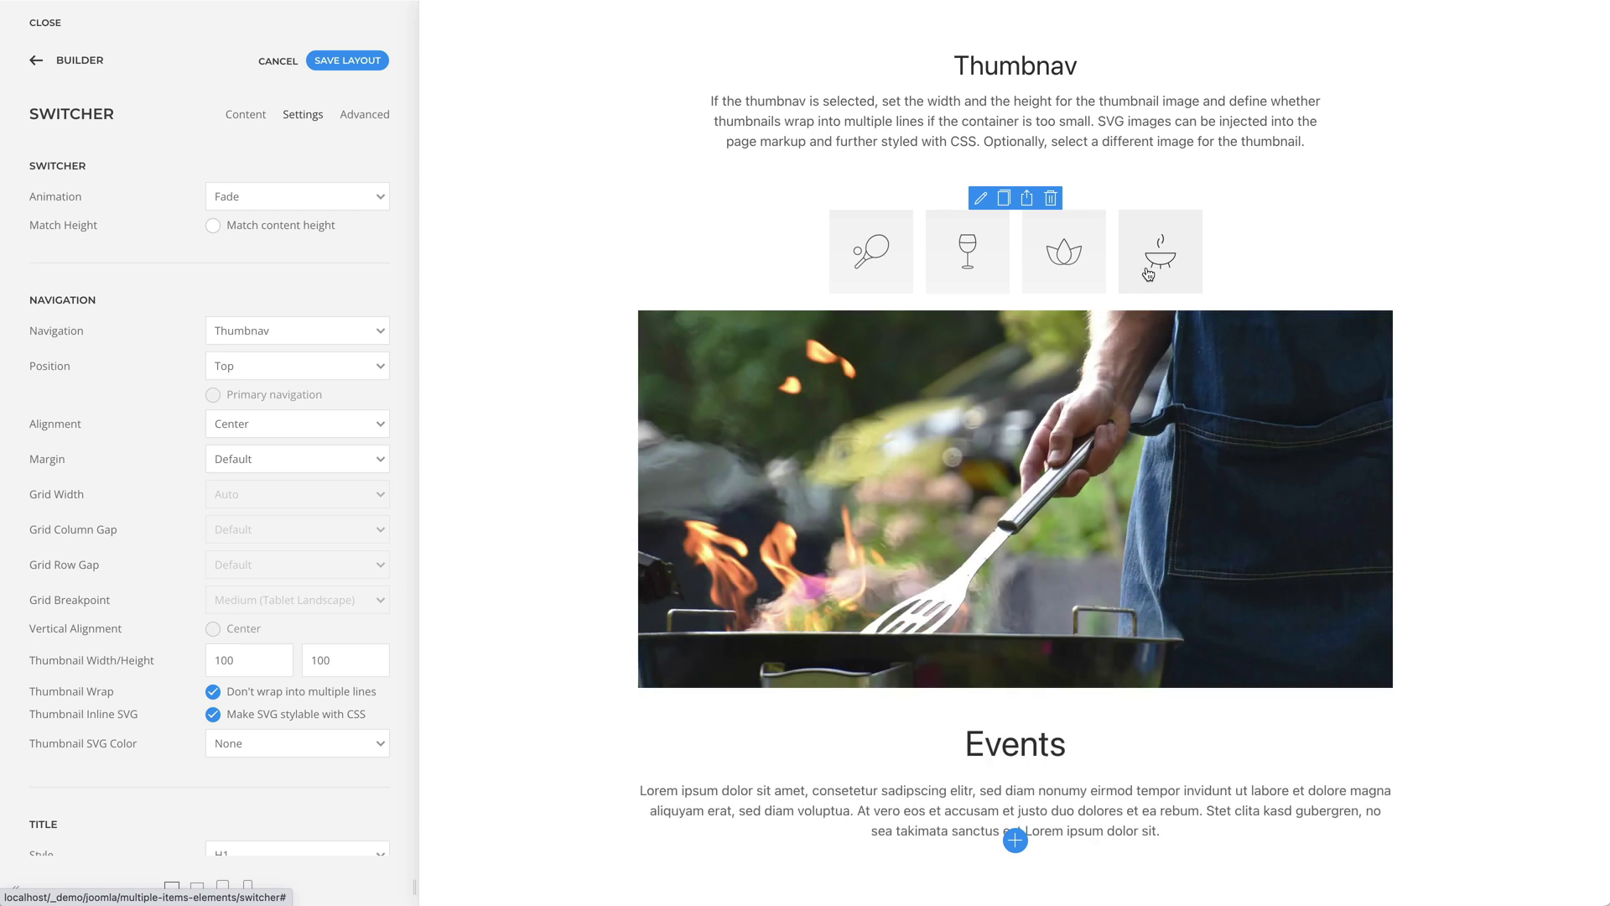
# - Open the Tennis Court item and scroll down to its Navigation Thumbnail field
pyautogui.click(249, 122)
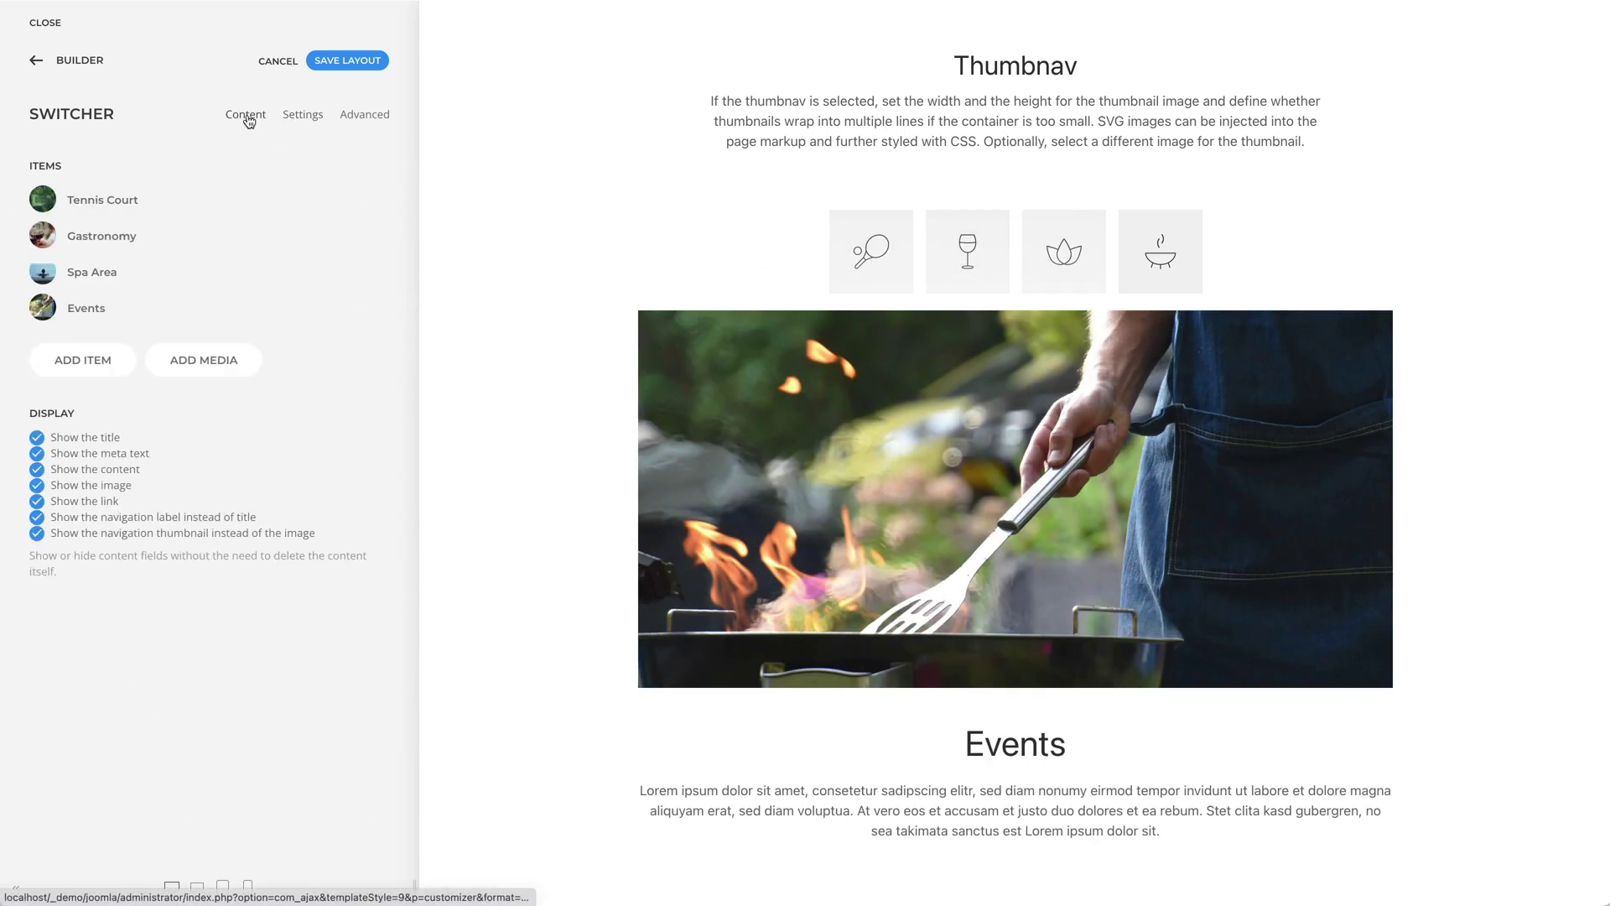
pyautogui.click(269, 191)
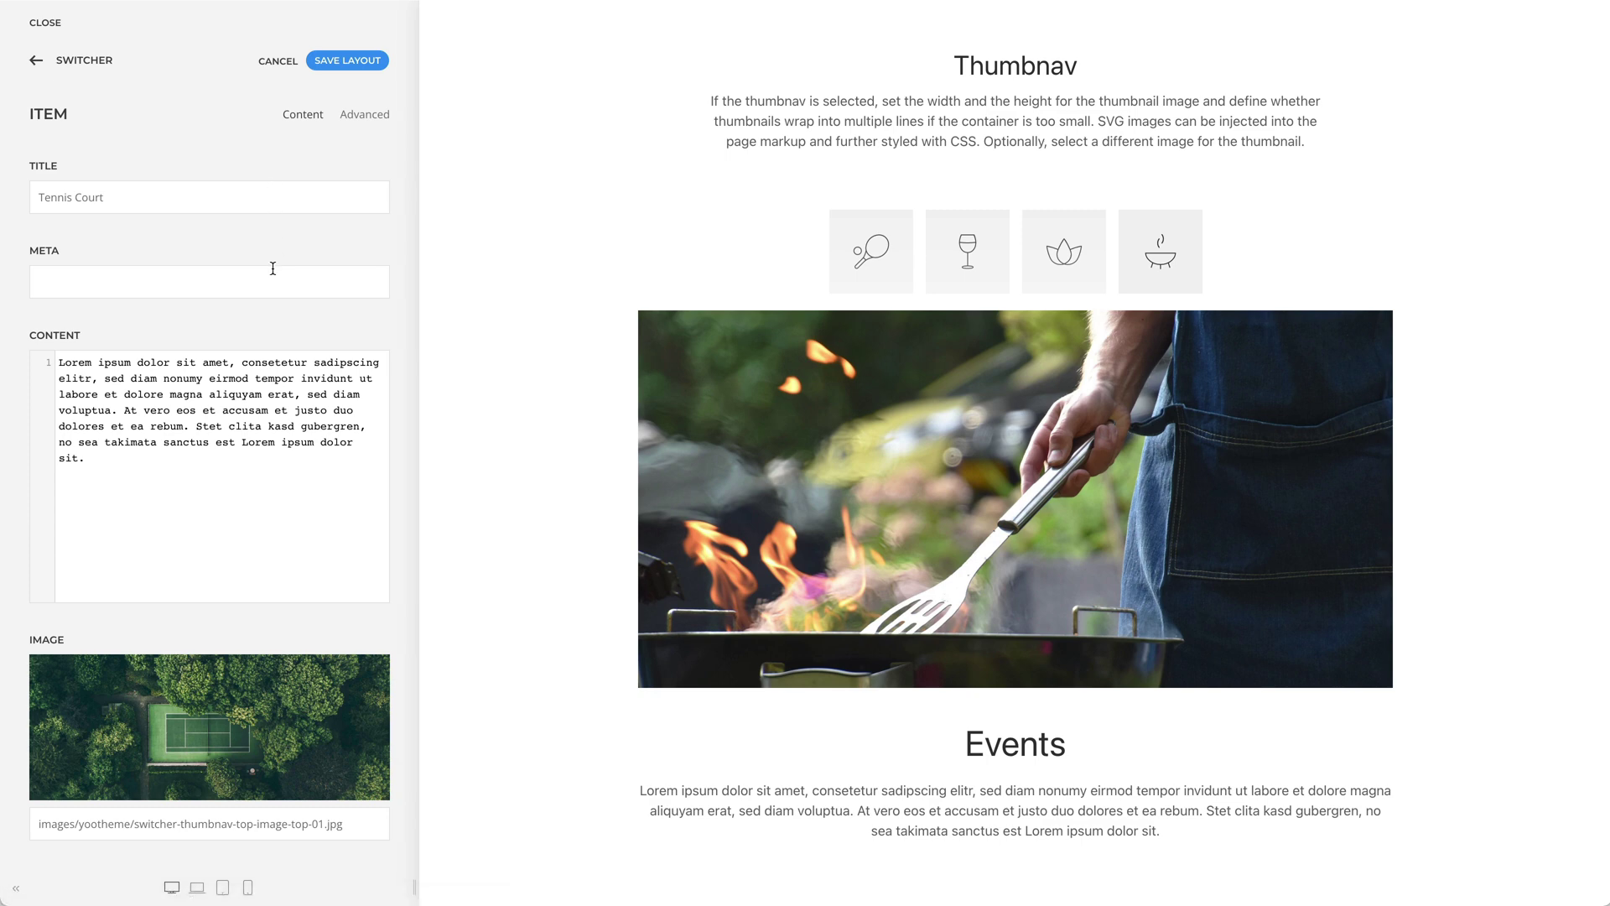
pyautogui.scroll(-7, 272, 270)
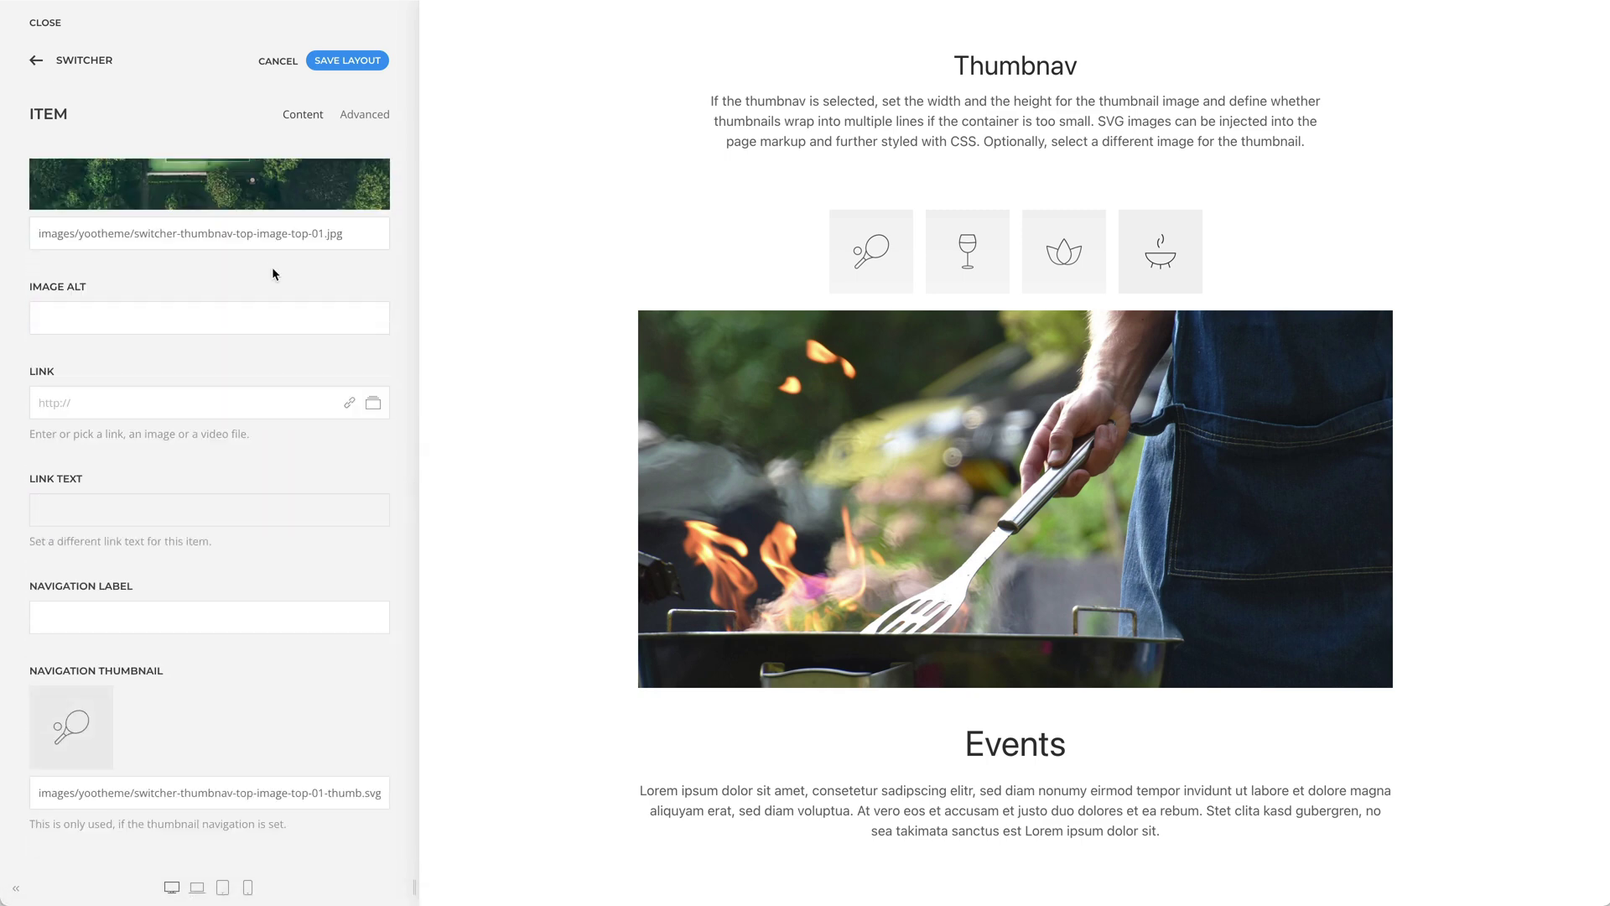
pyautogui.scroll(-1, 482, 275)
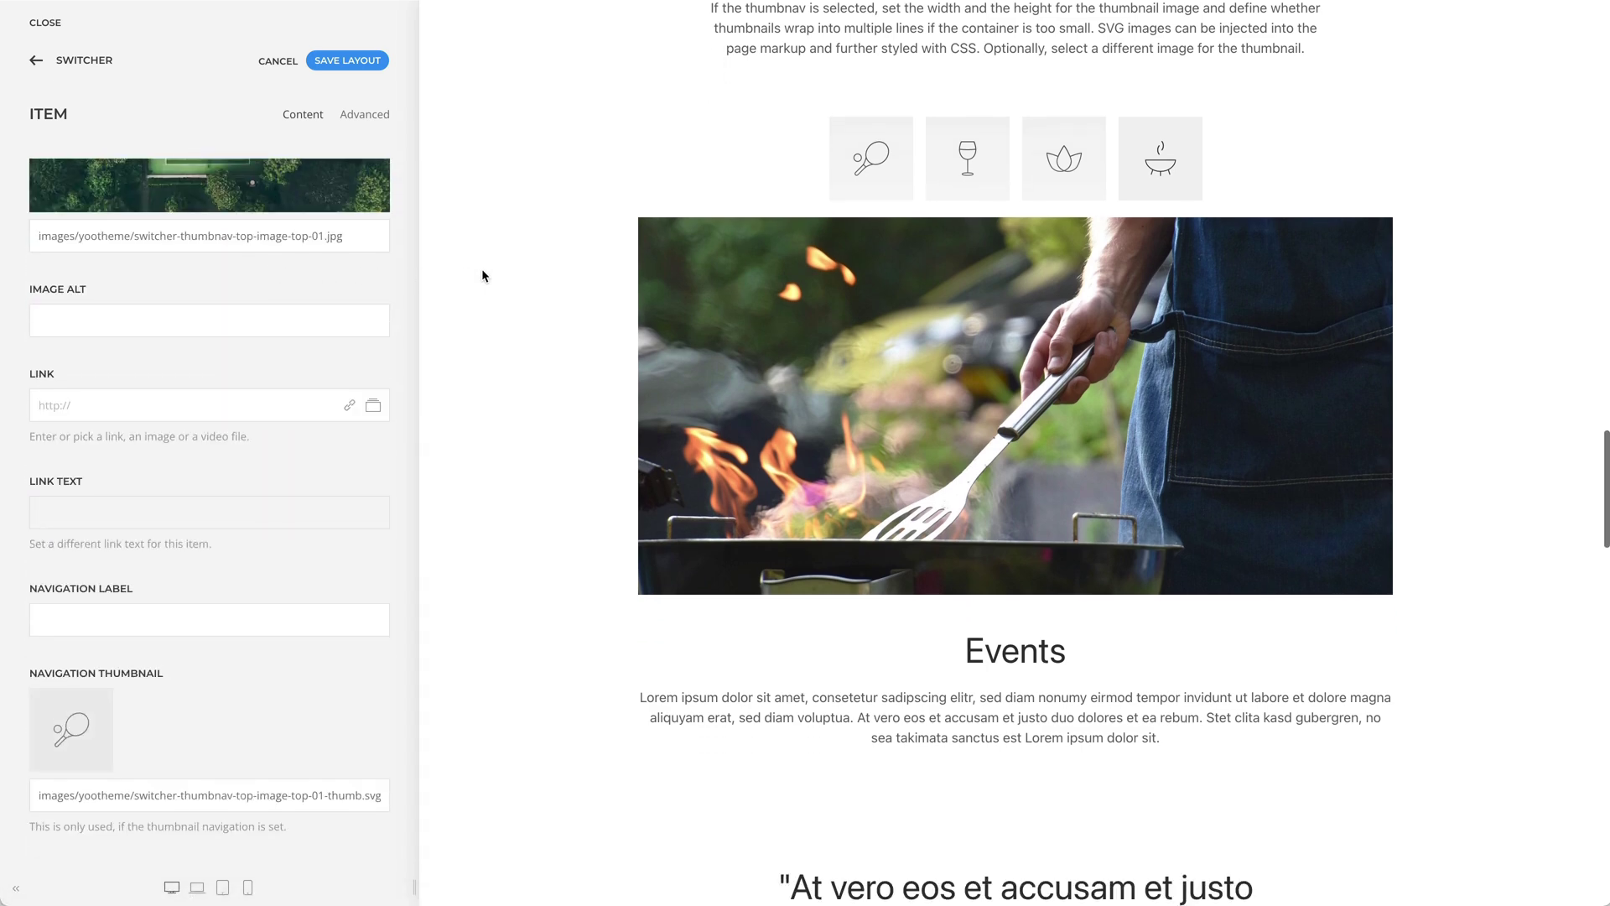
pyautogui.scroll(-4, 483, 276)
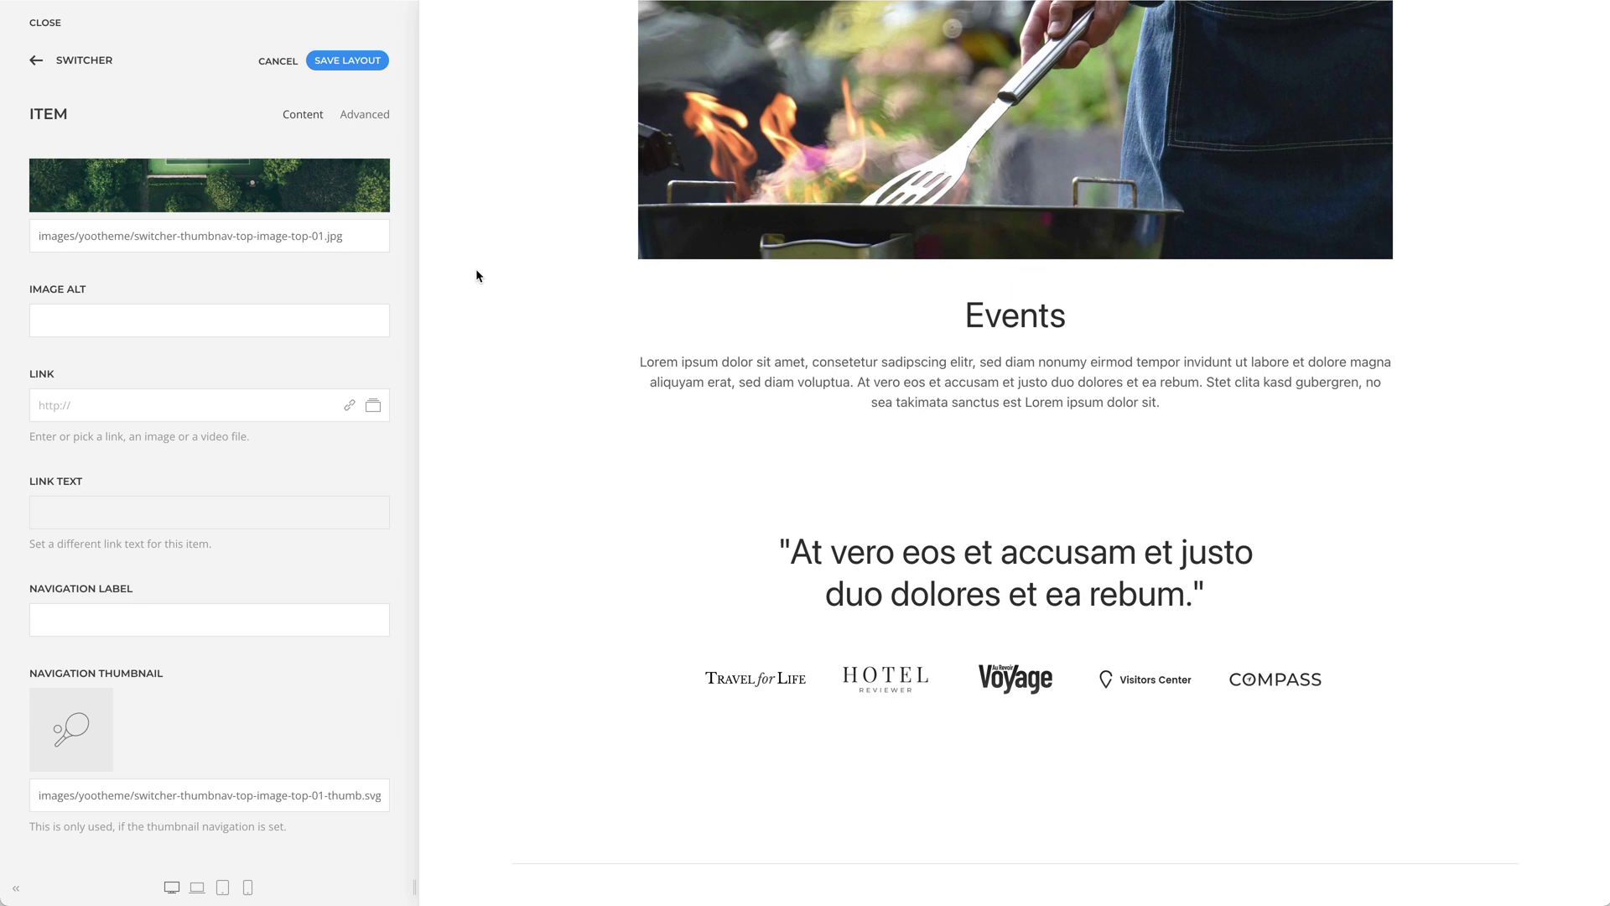
# - Make the quote switcher's thumbnail SVGs inline-stylable and colour them Emphasis
pyautogui.click(981, 519)
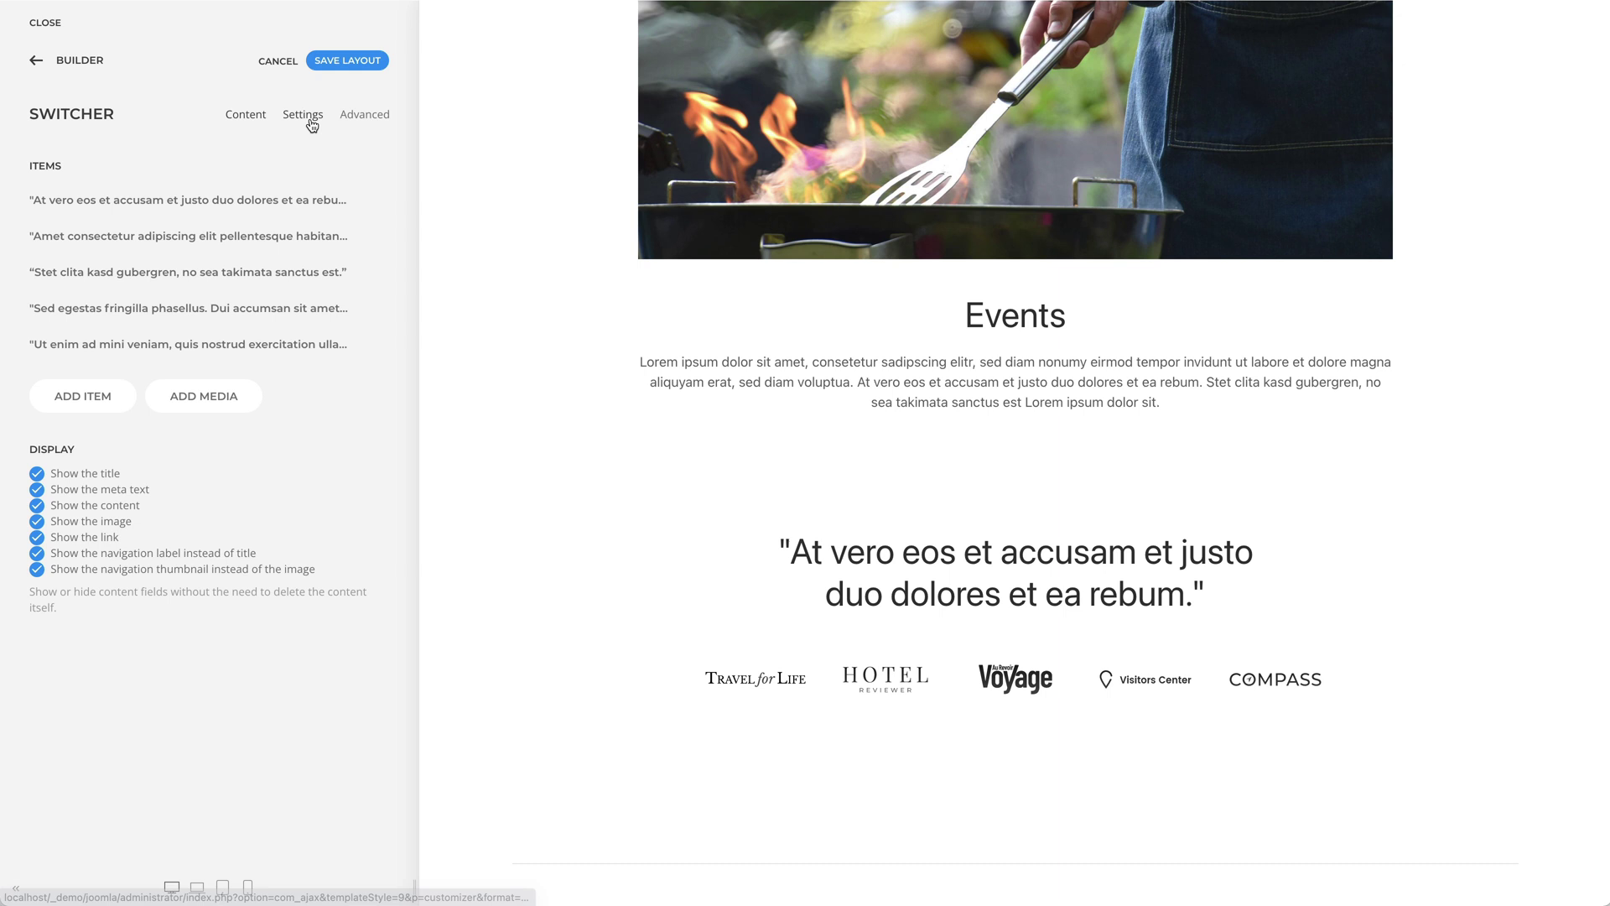
pyautogui.click(310, 121)
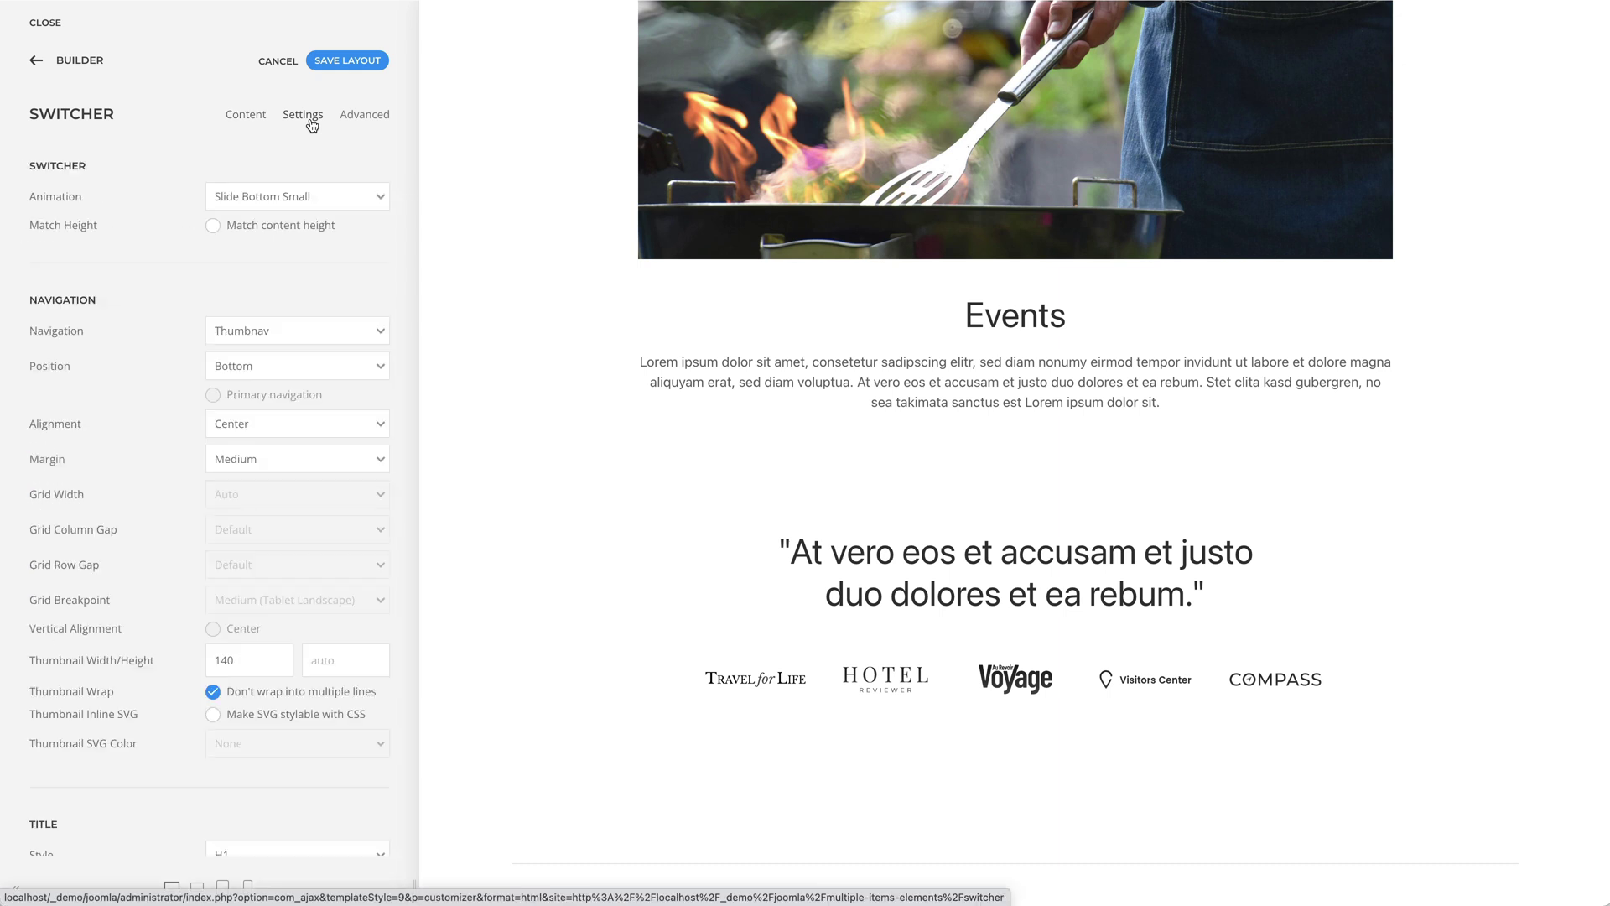
pyautogui.click(213, 714)
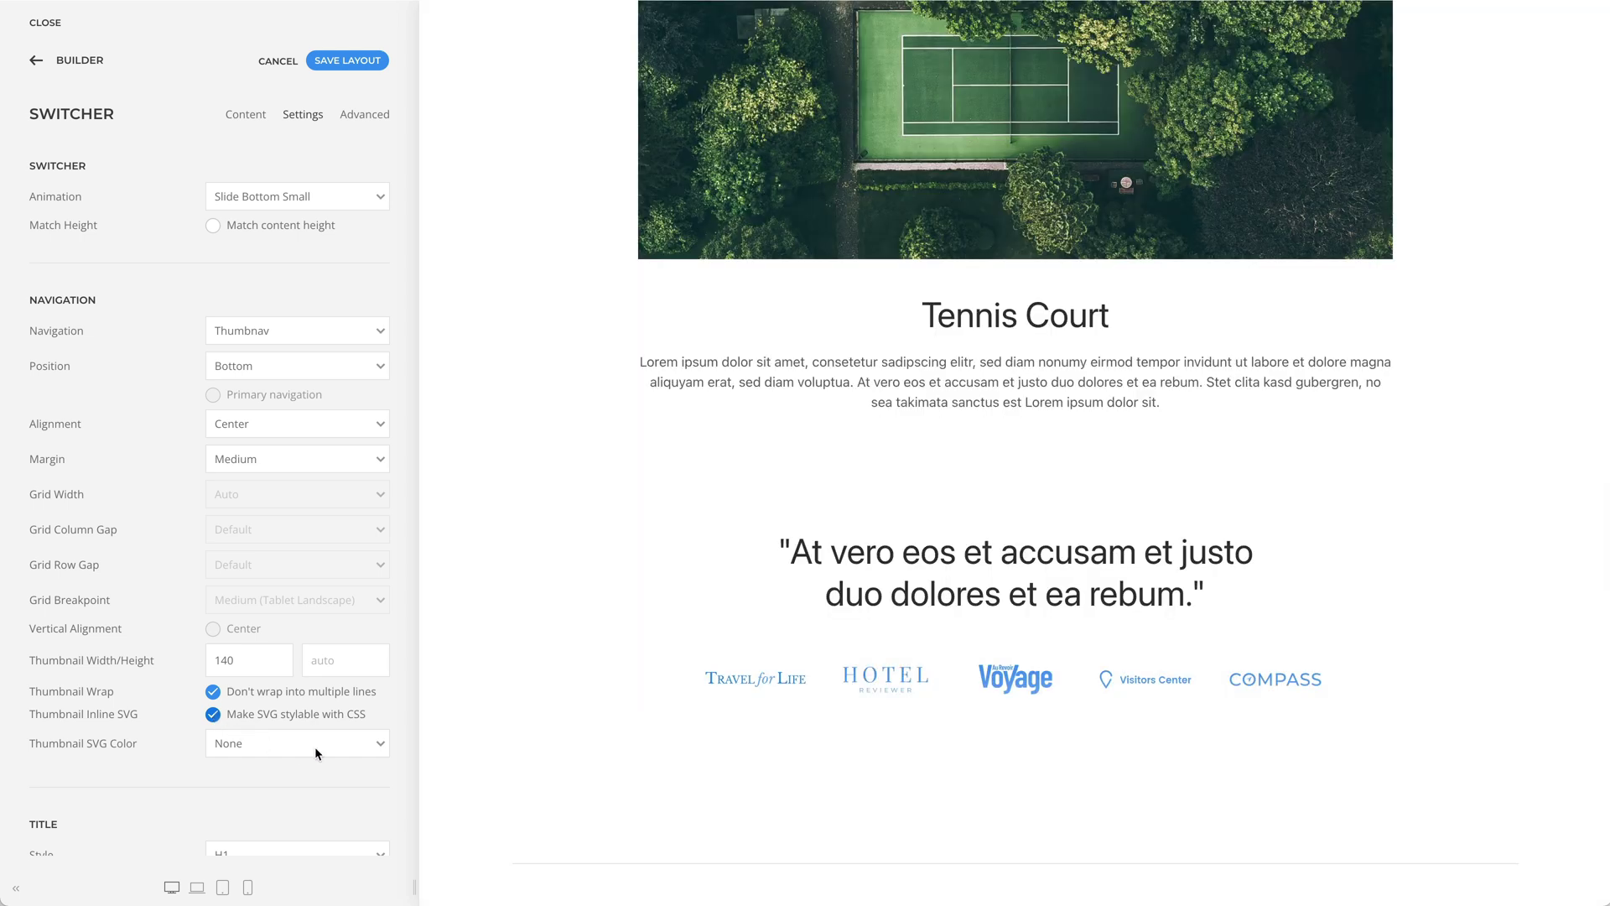
pyautogui.click(361, 749)
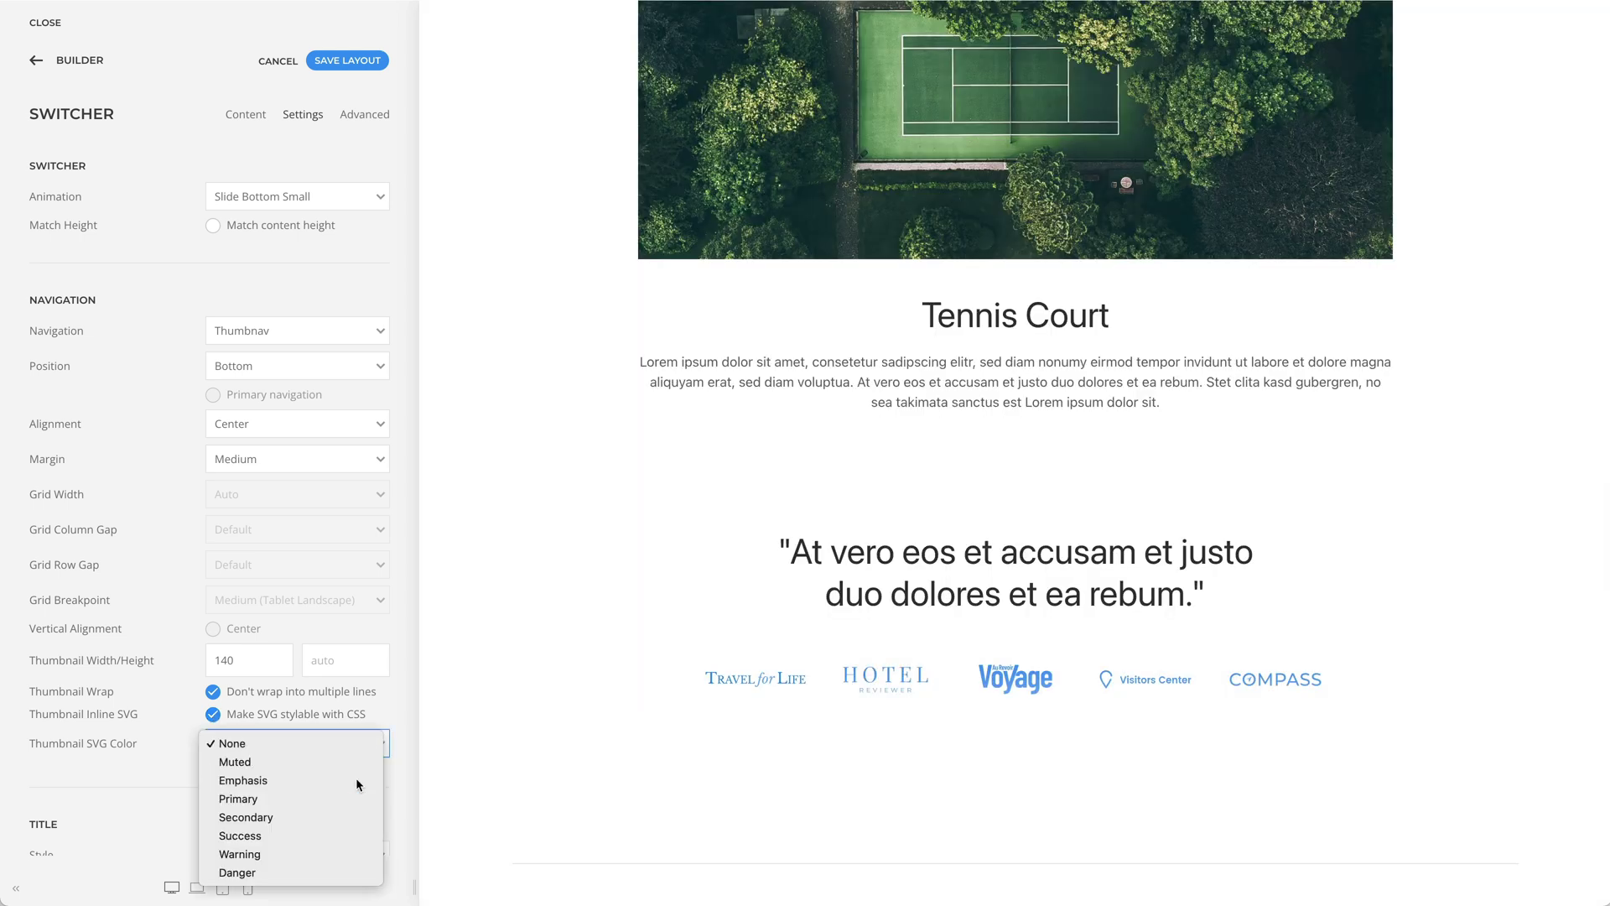
pyautogui.click(355, 777)
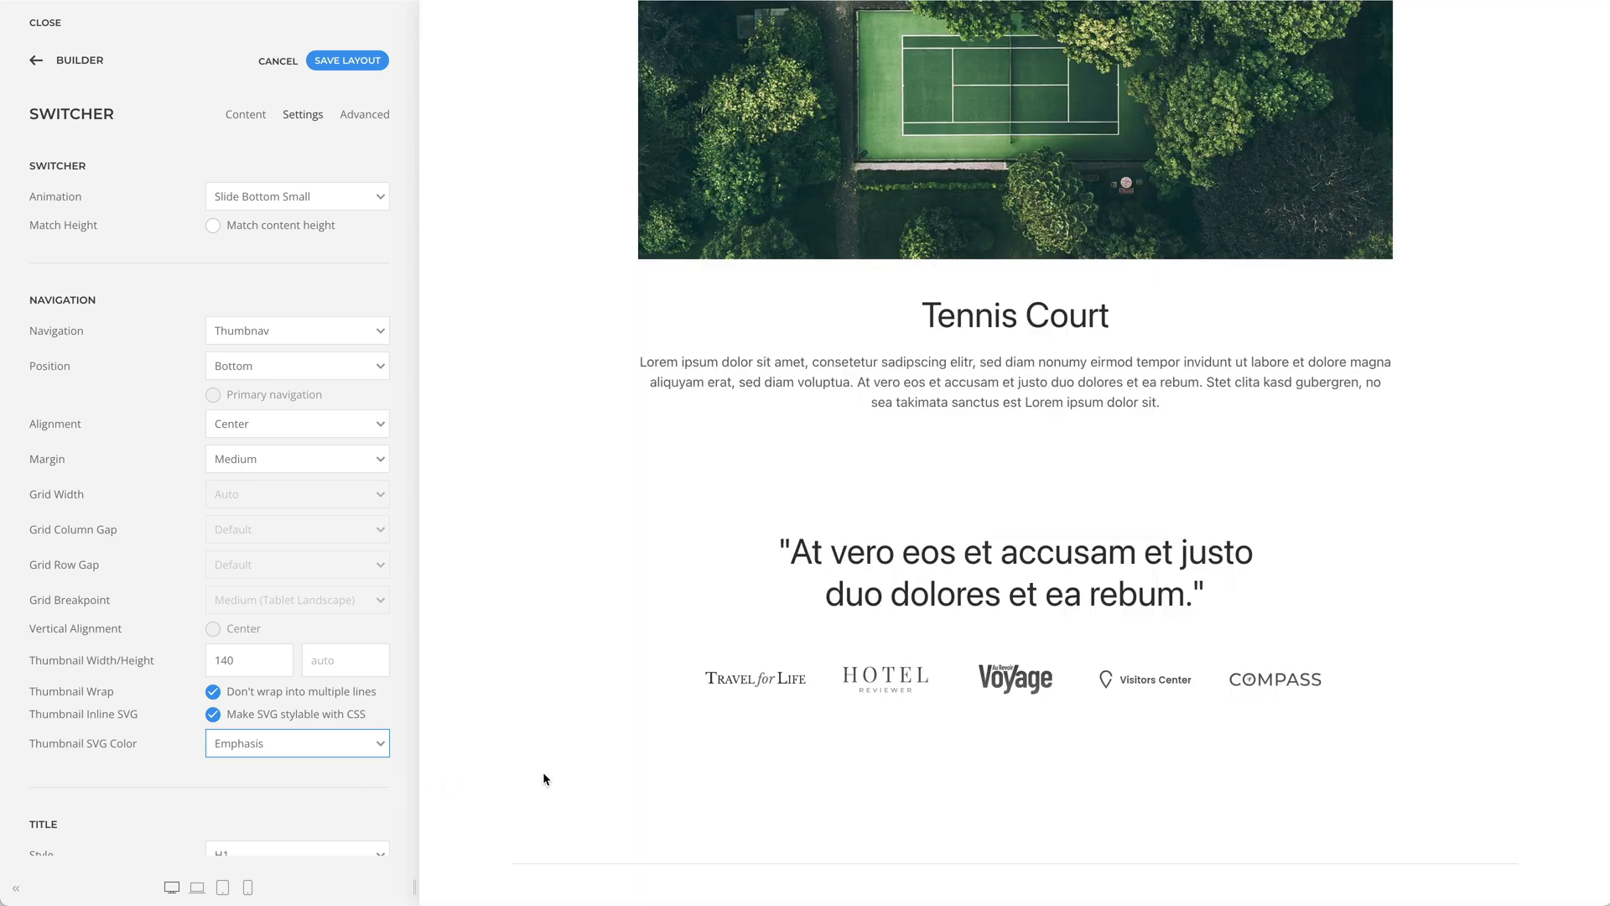
pyautogui.scroll(-10, 541, 771)
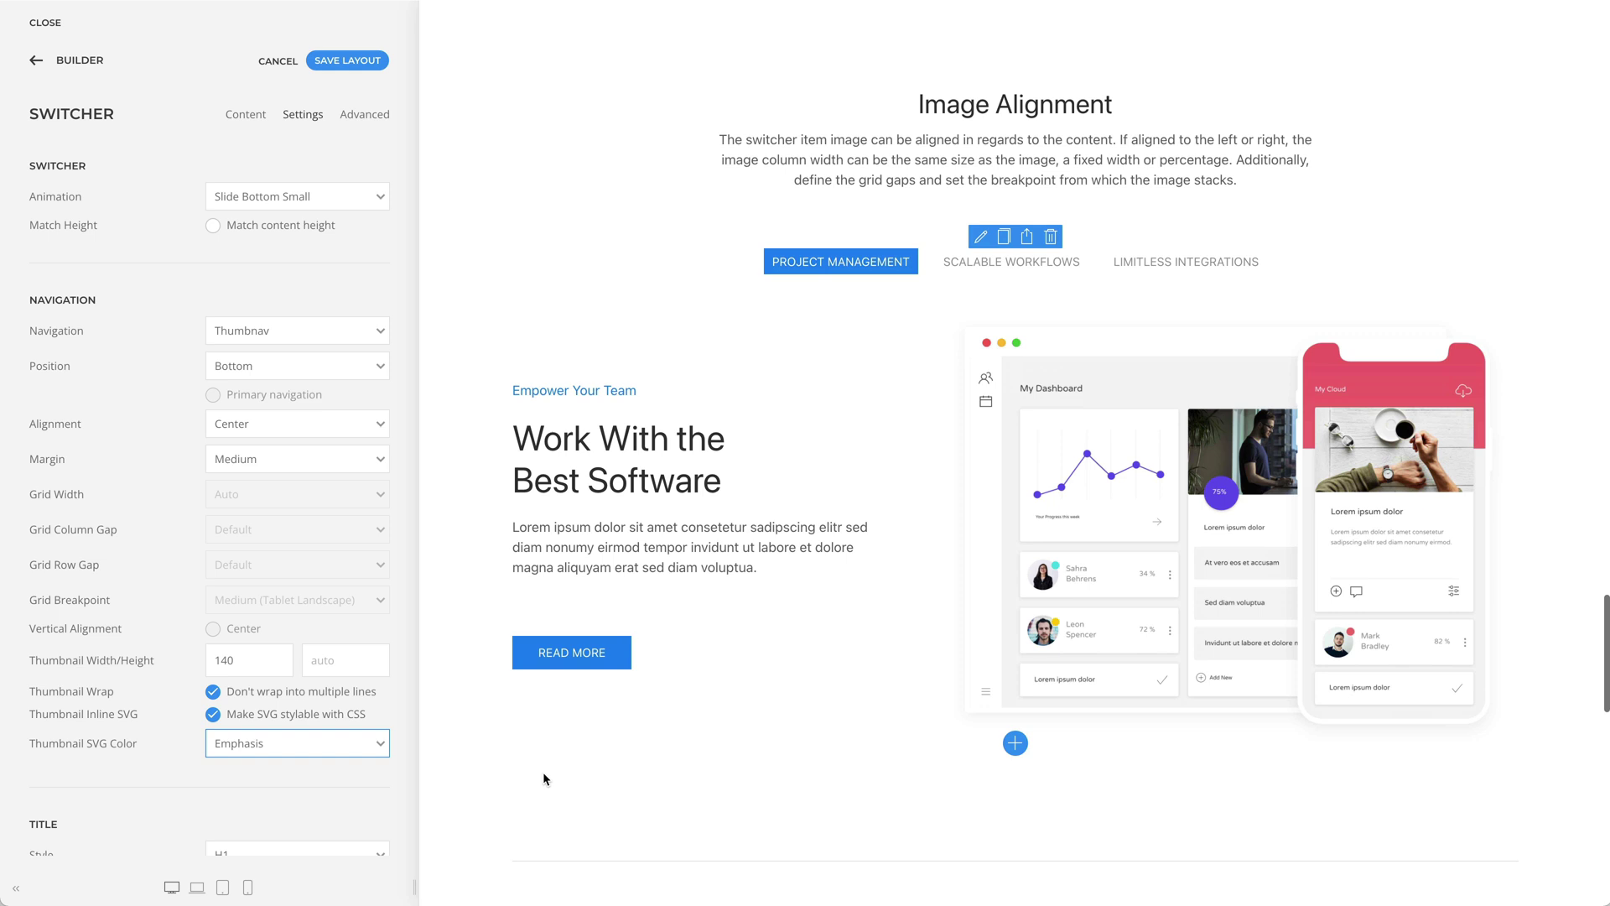
# - Open the Image Alignment switcher's settings and scroll to its Image section
pyautogui.scroll(-1, 542, 771)
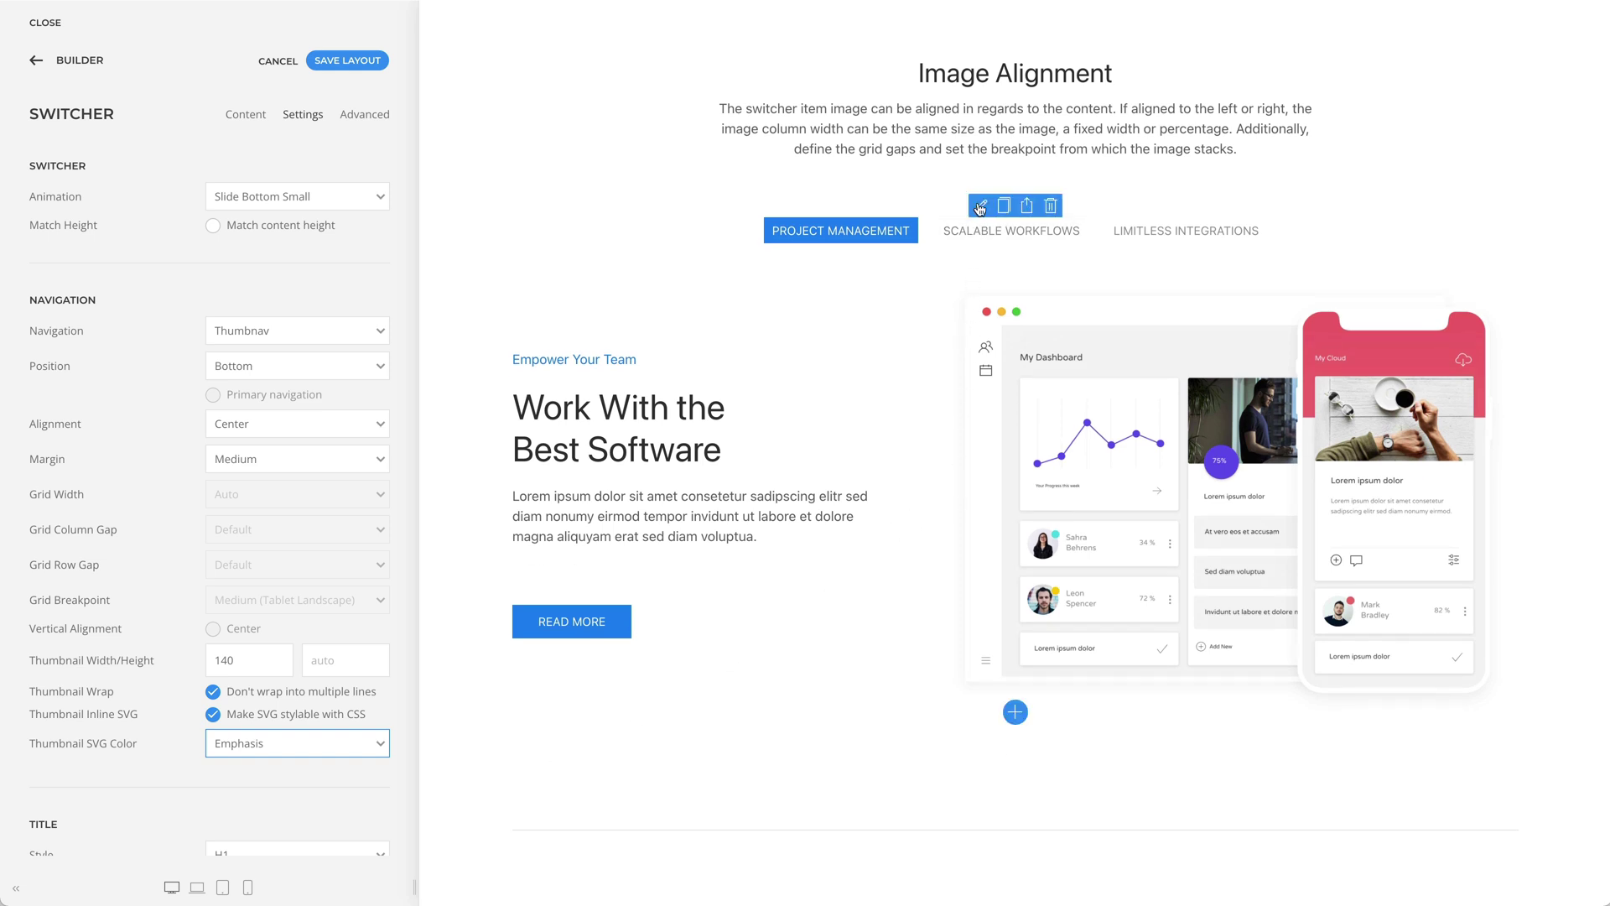
pyautogui.click(980, 208)
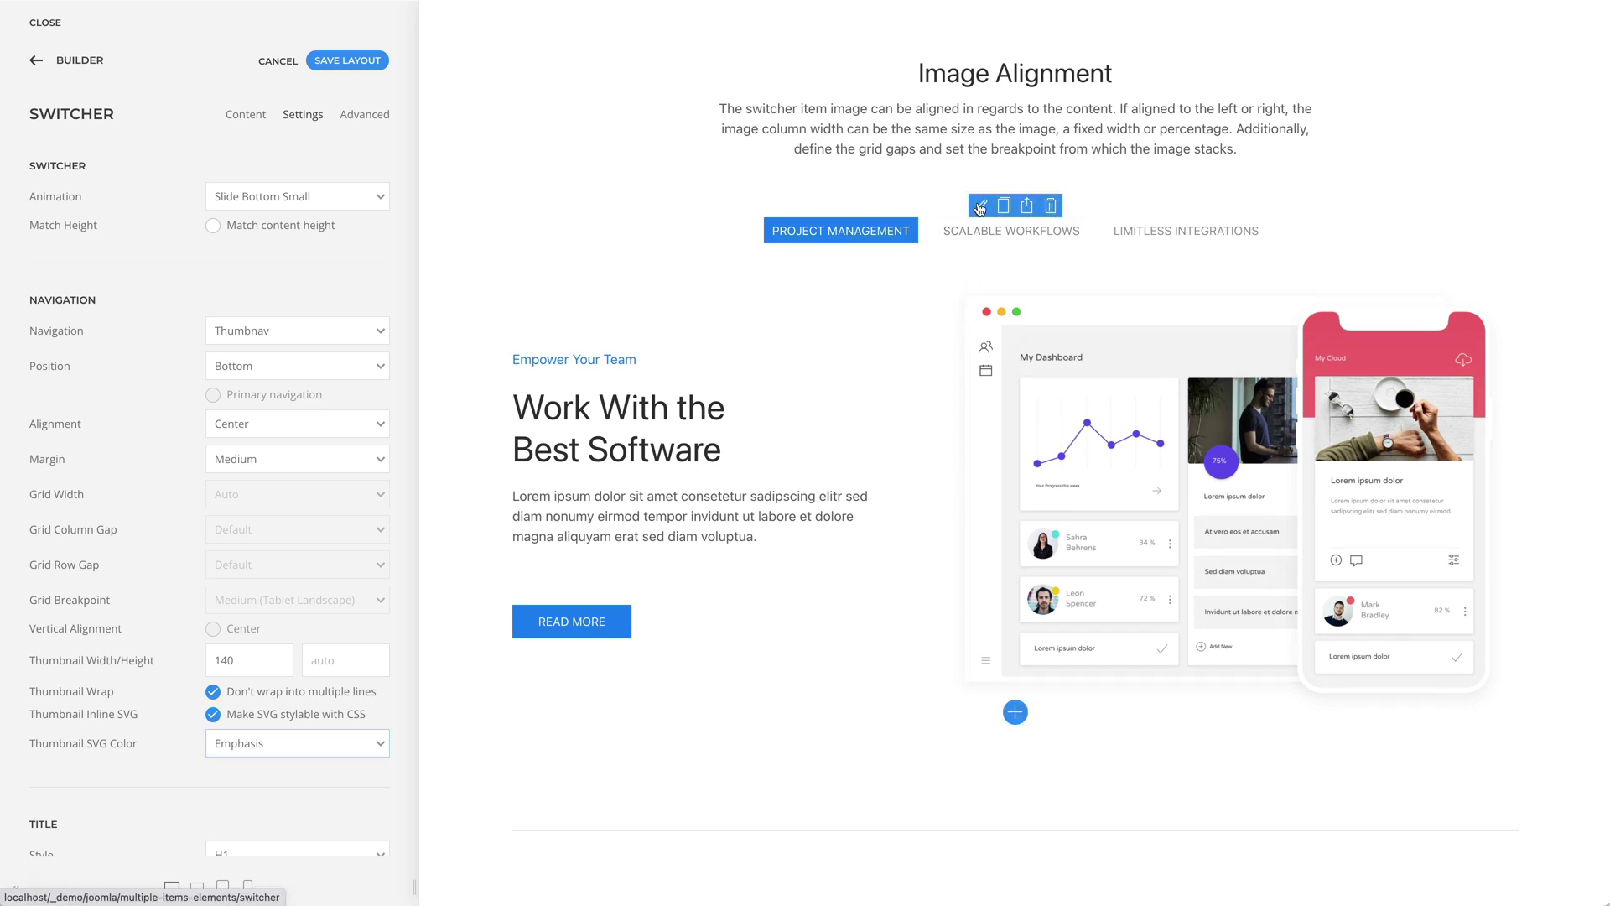
pyautogui.click(314, 122)
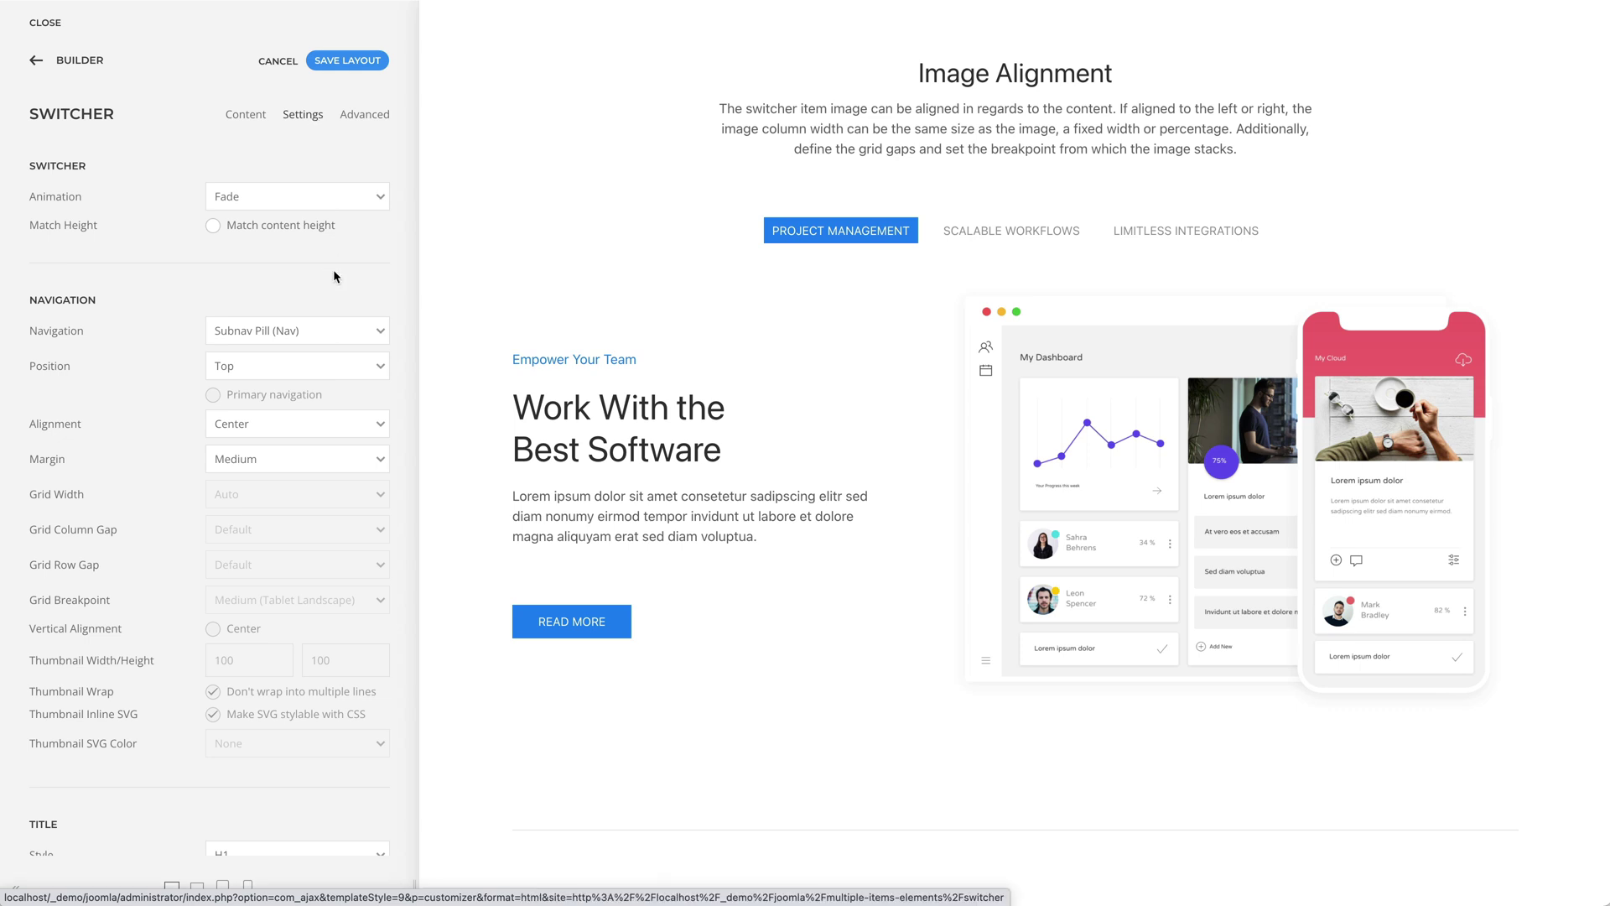
pyautogui.scroll(-5, 332, 279)
pyautogui.scroll(-8, 332, 279)
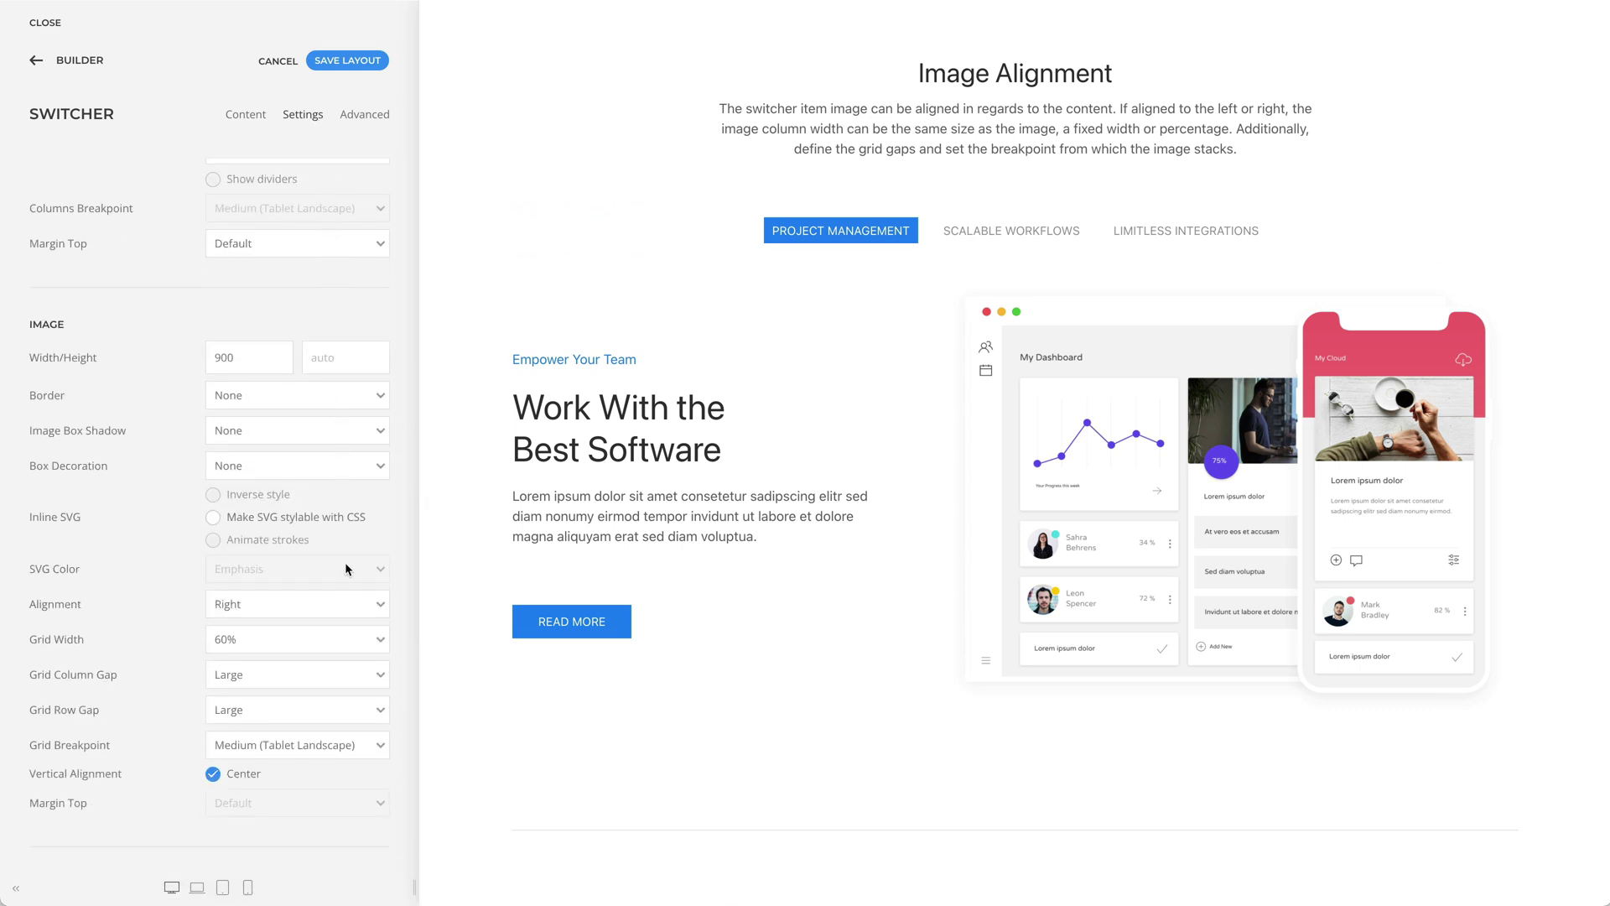
# - Keep Right image alignment at 60% grid width, then preview Scalable Workflows and Limitless Integrations
pyautogui.click(350, 605)
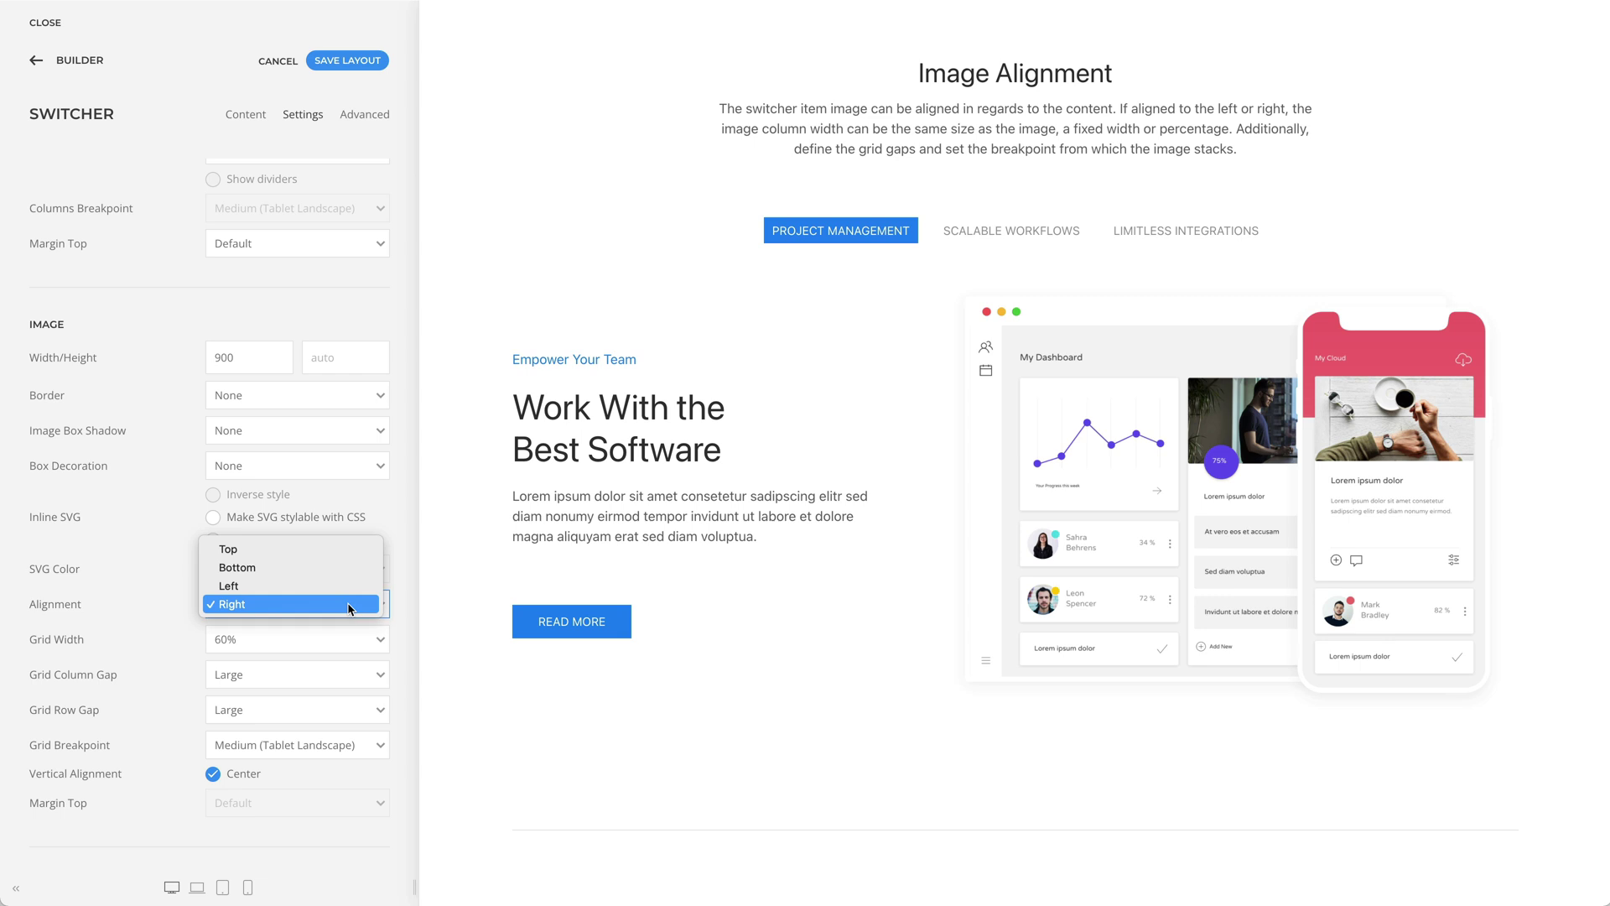
pyautogui.click(401, 610)
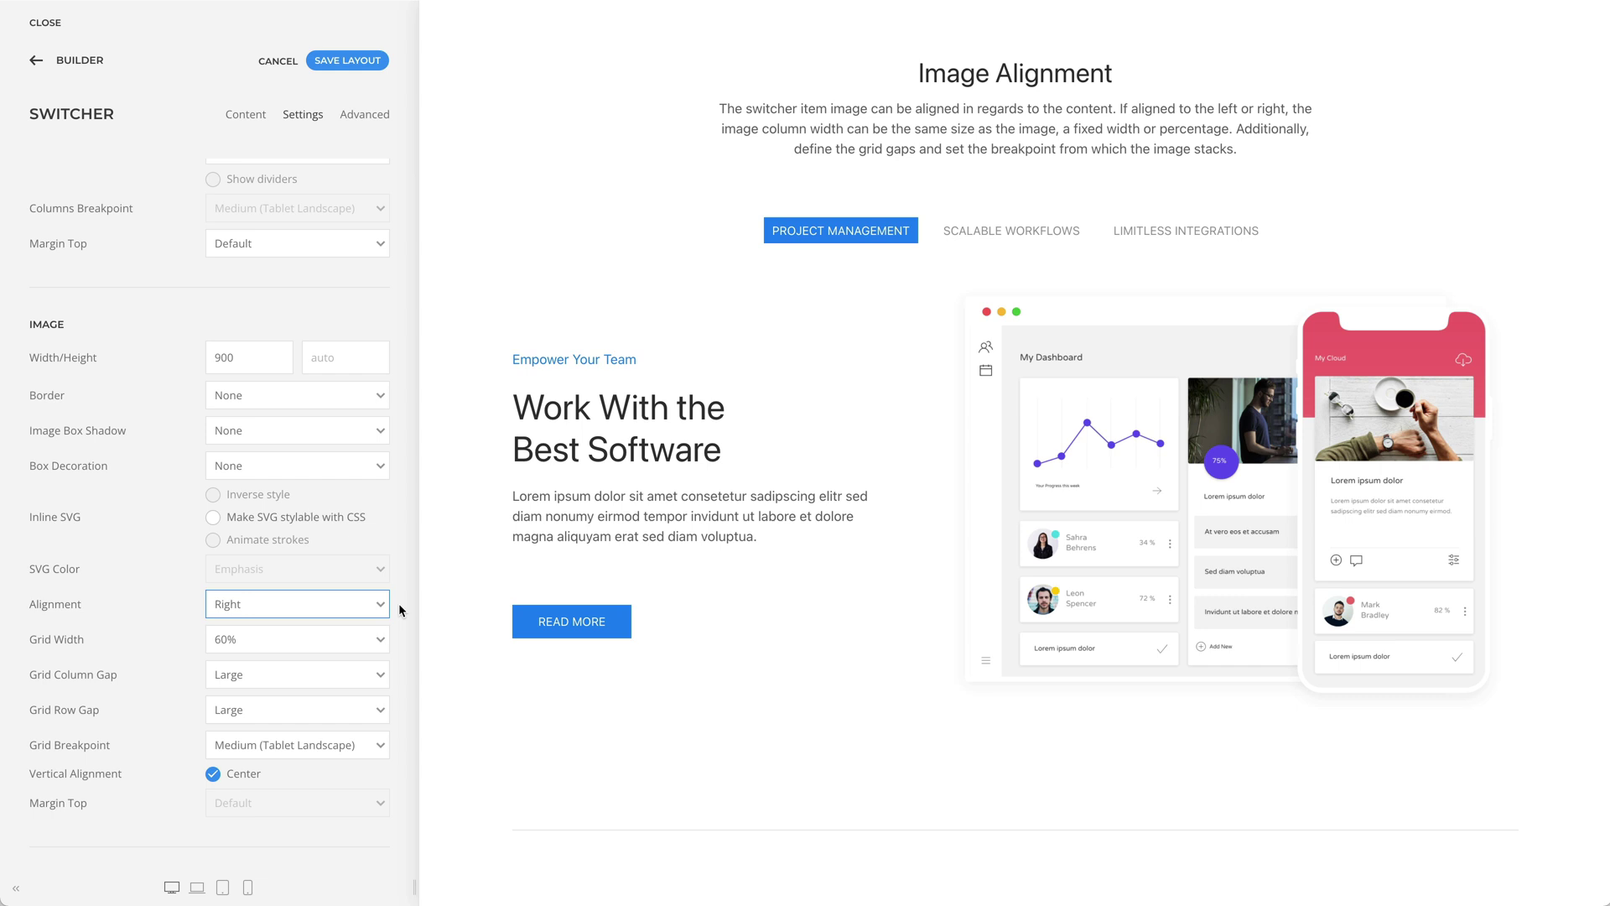
pyautogui.click(348, 639)
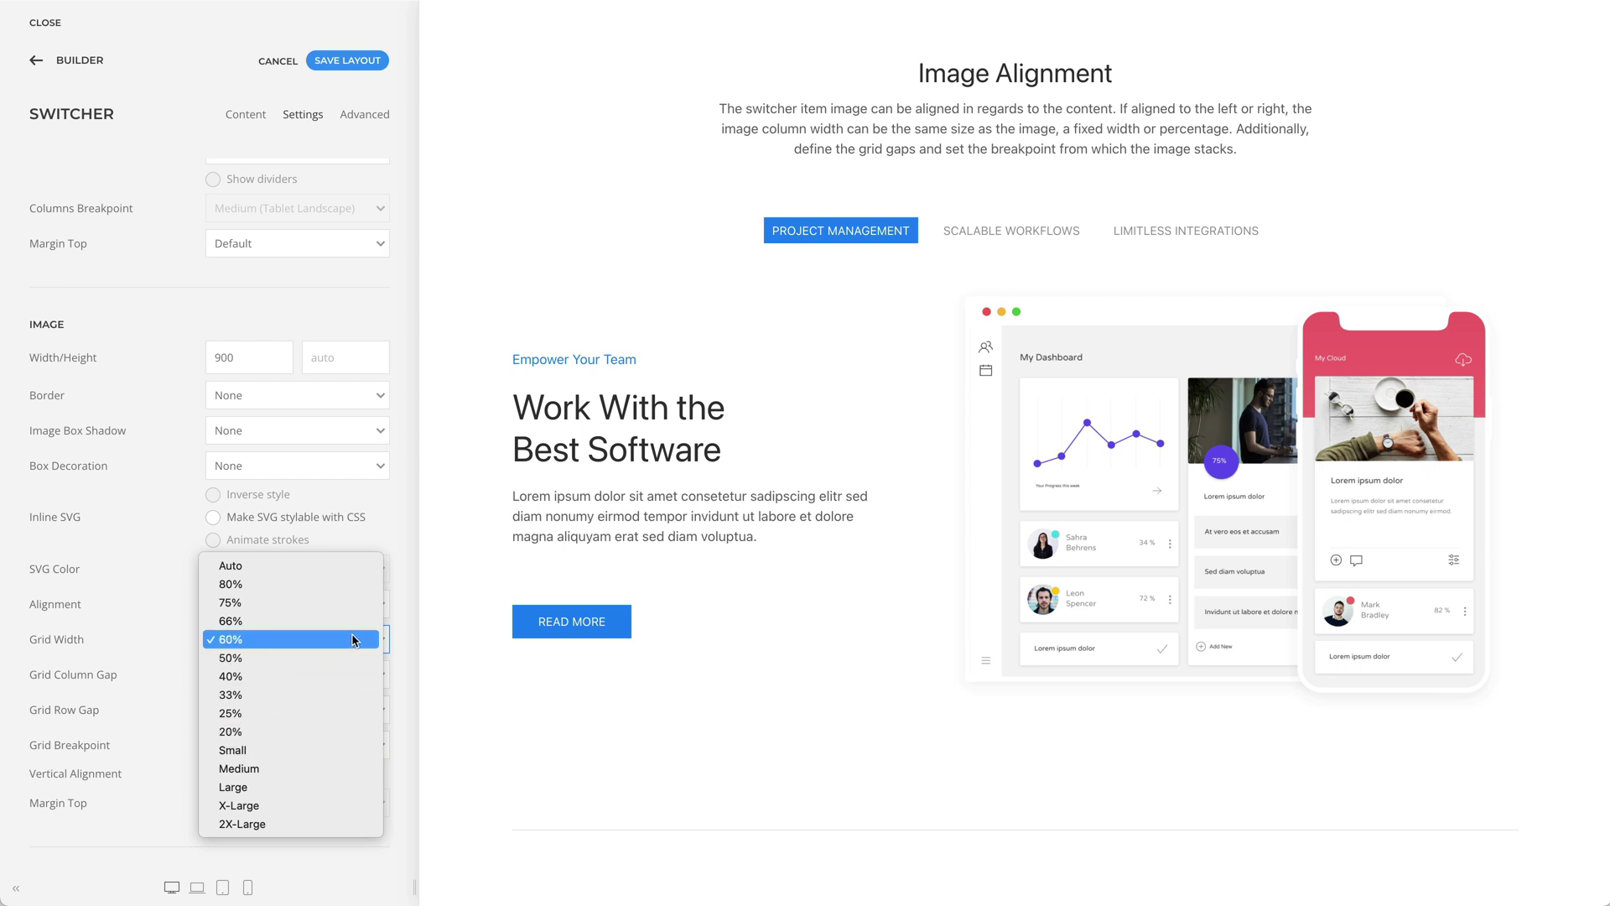
pyautogui.click(401, 632)
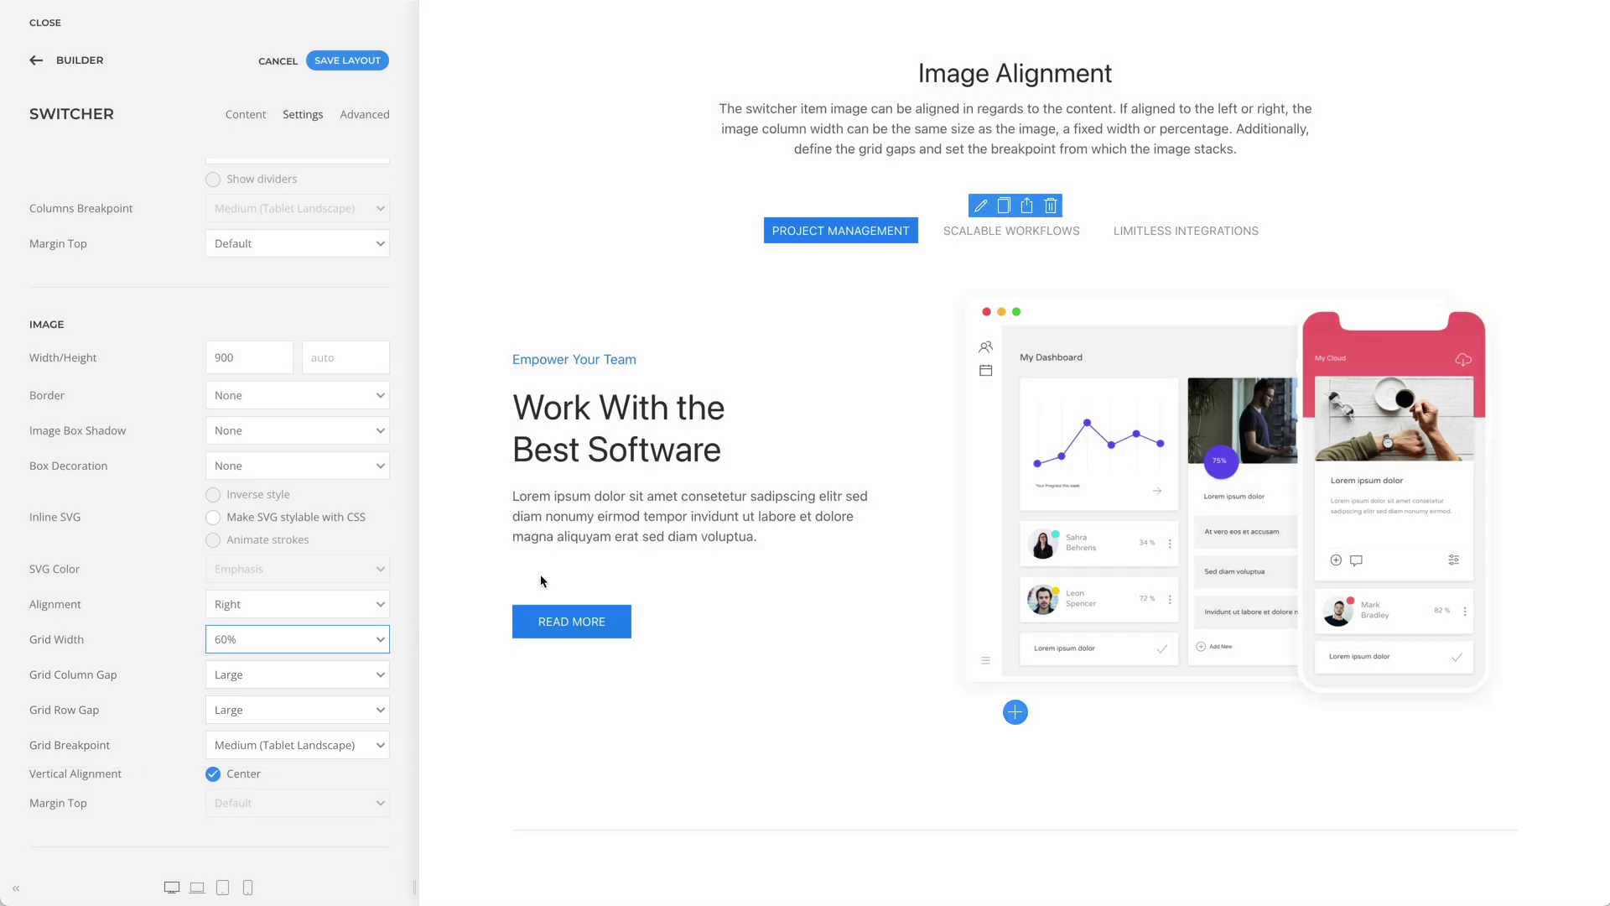
pyautogui.click(1012, 235)
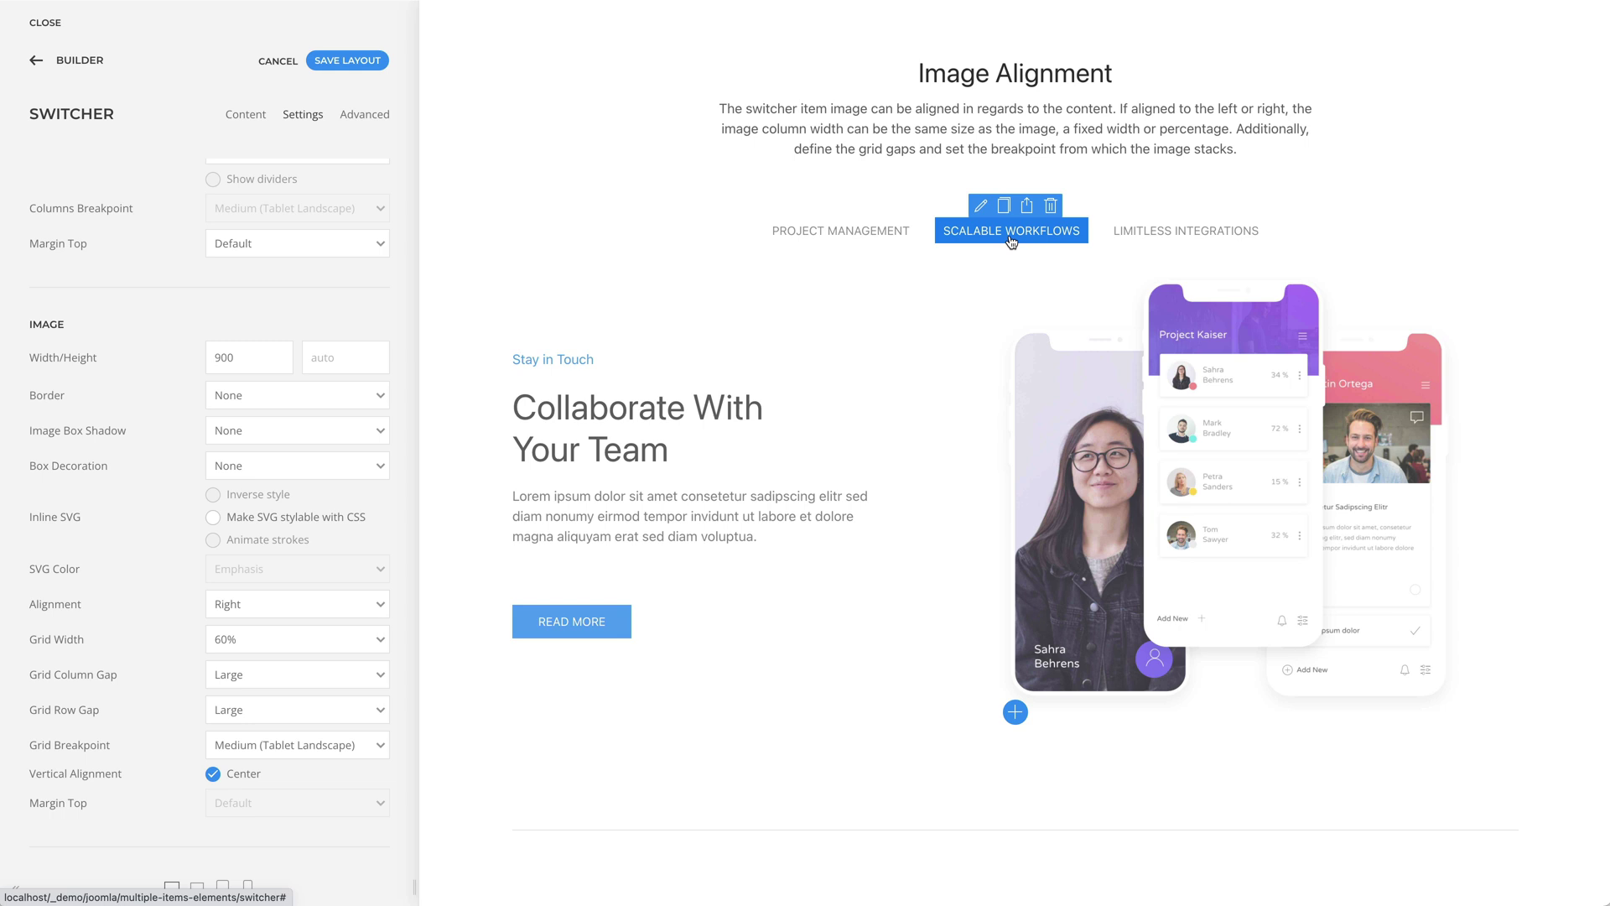
pyautogui.click(1123, 235)
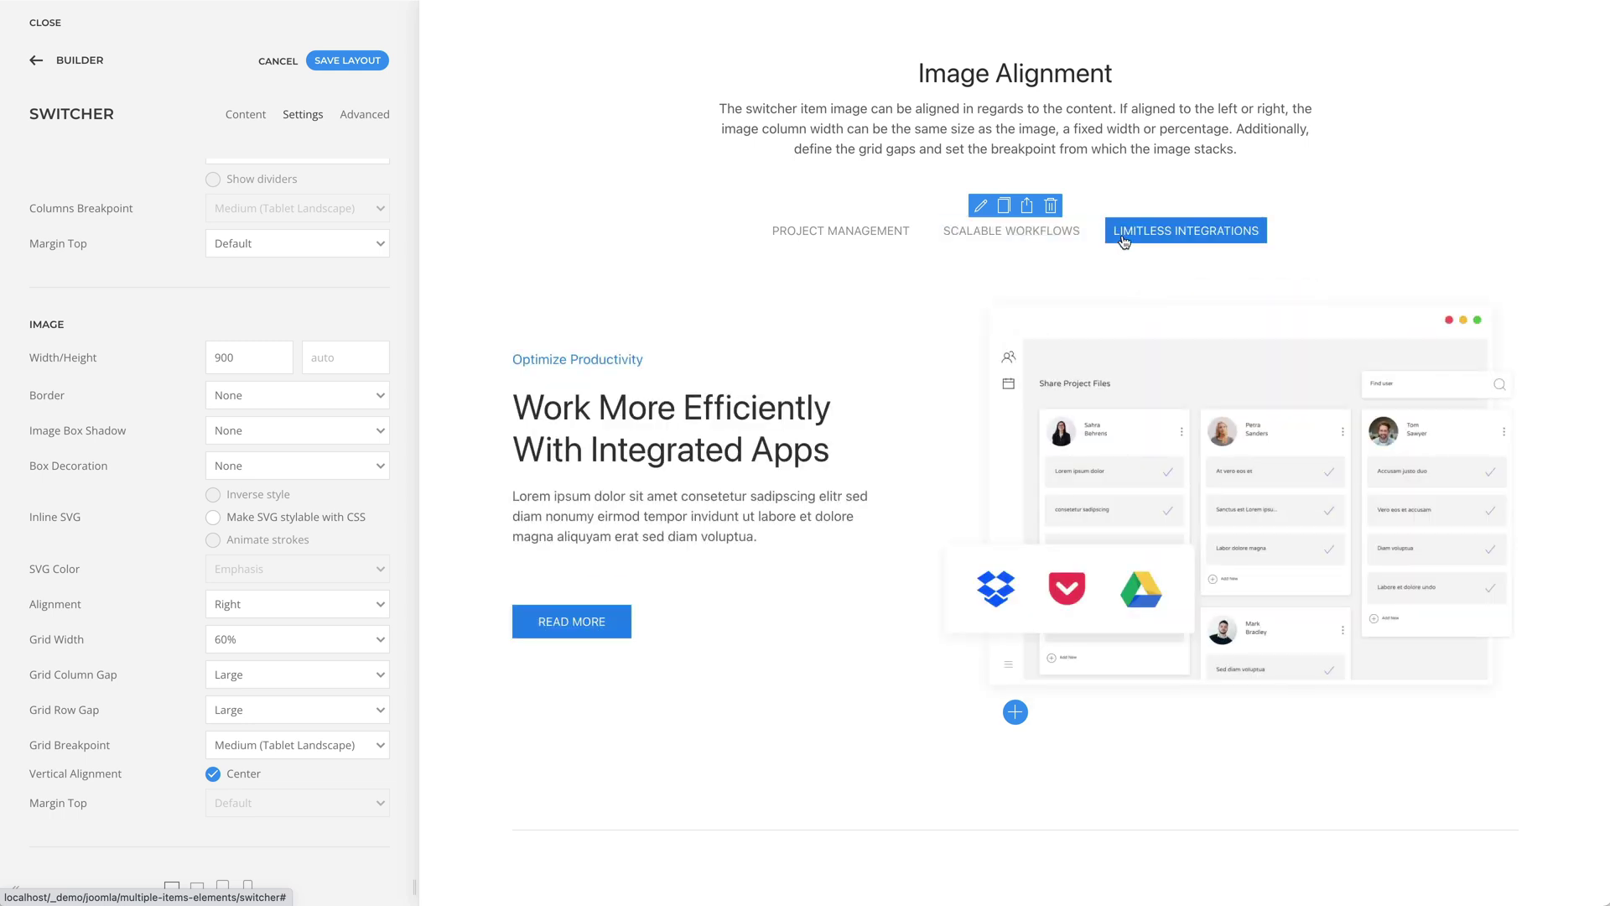
# - Scroll to More Settings and preview the High-end Bathroom, living-room and bedroom items
pyautogui.scroll(-7, 1115, 272)
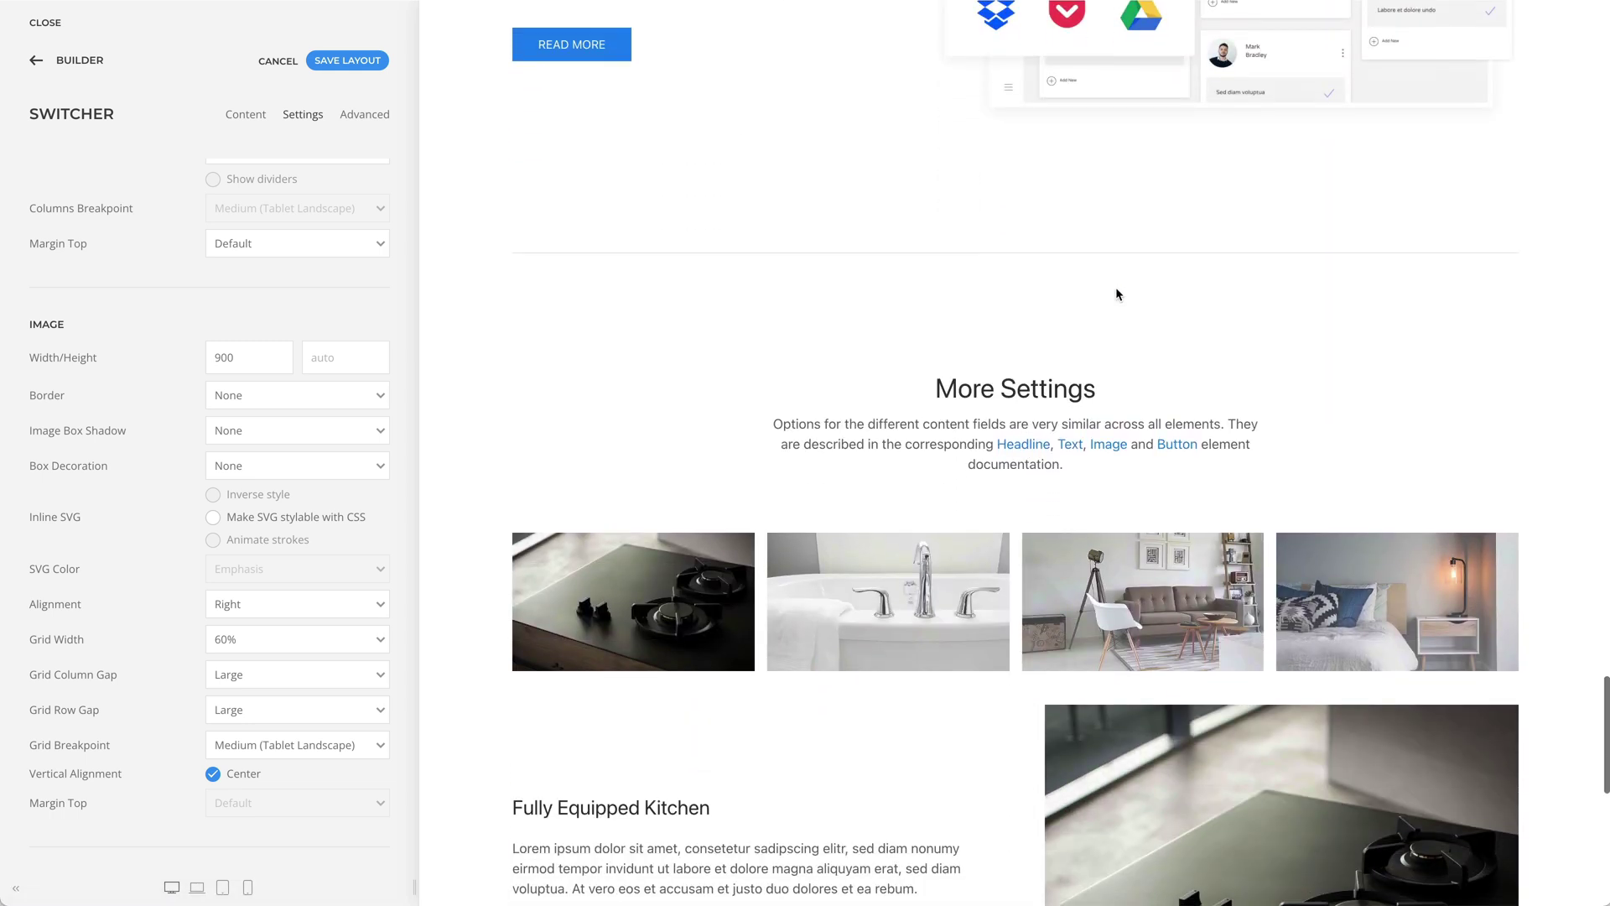
pyautogui.scroll(-4, 1116, 290)
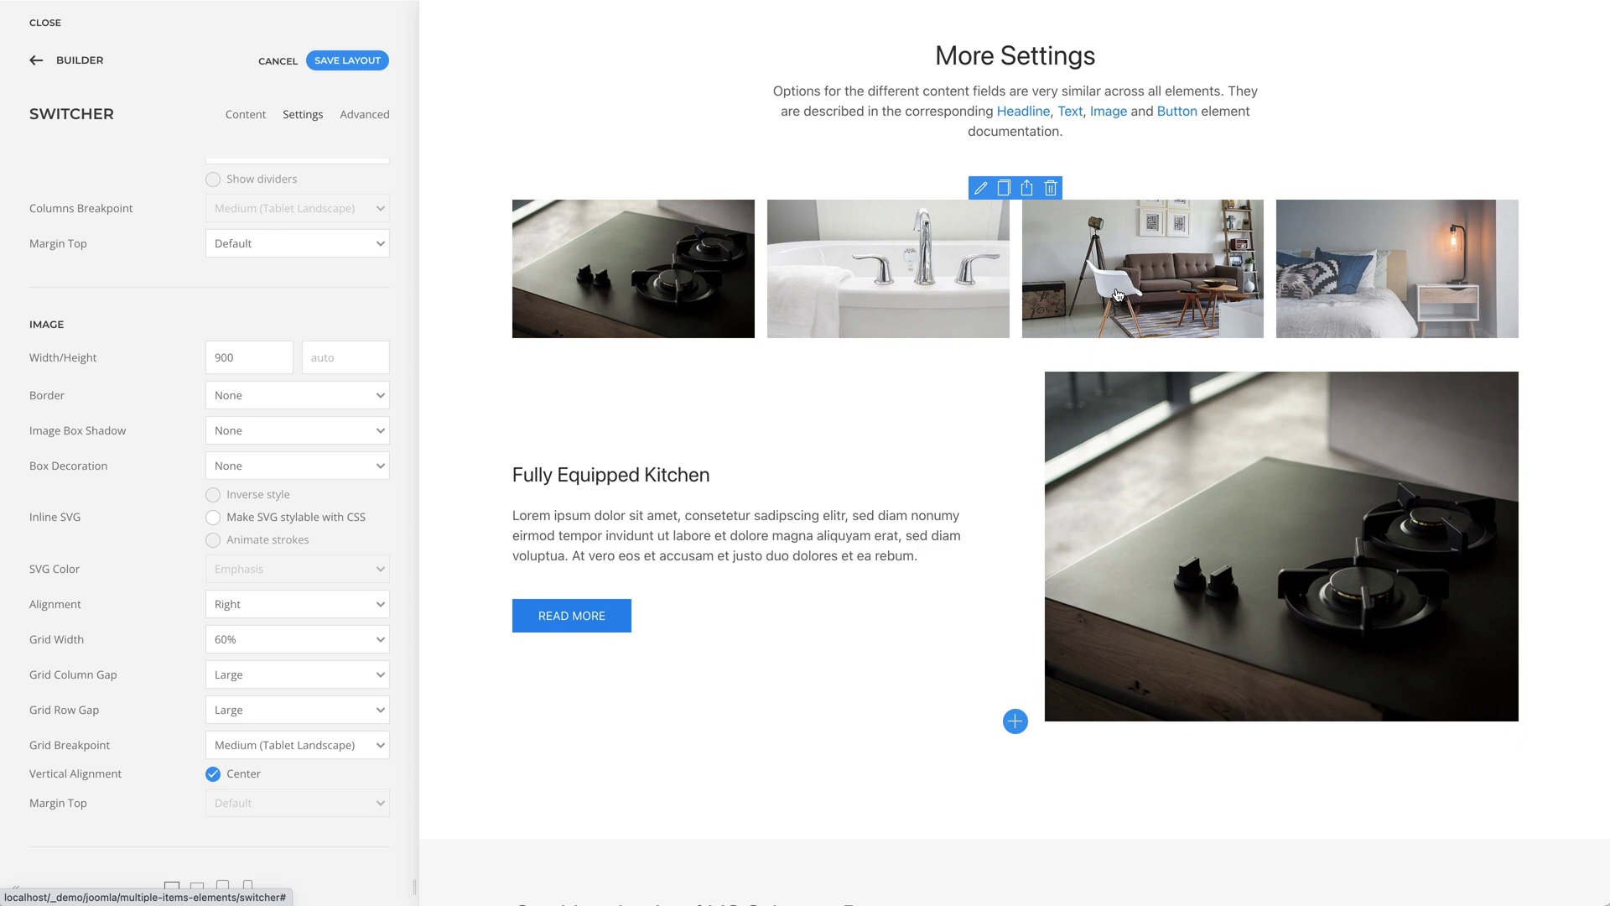
pyautogui.click(886, 286)
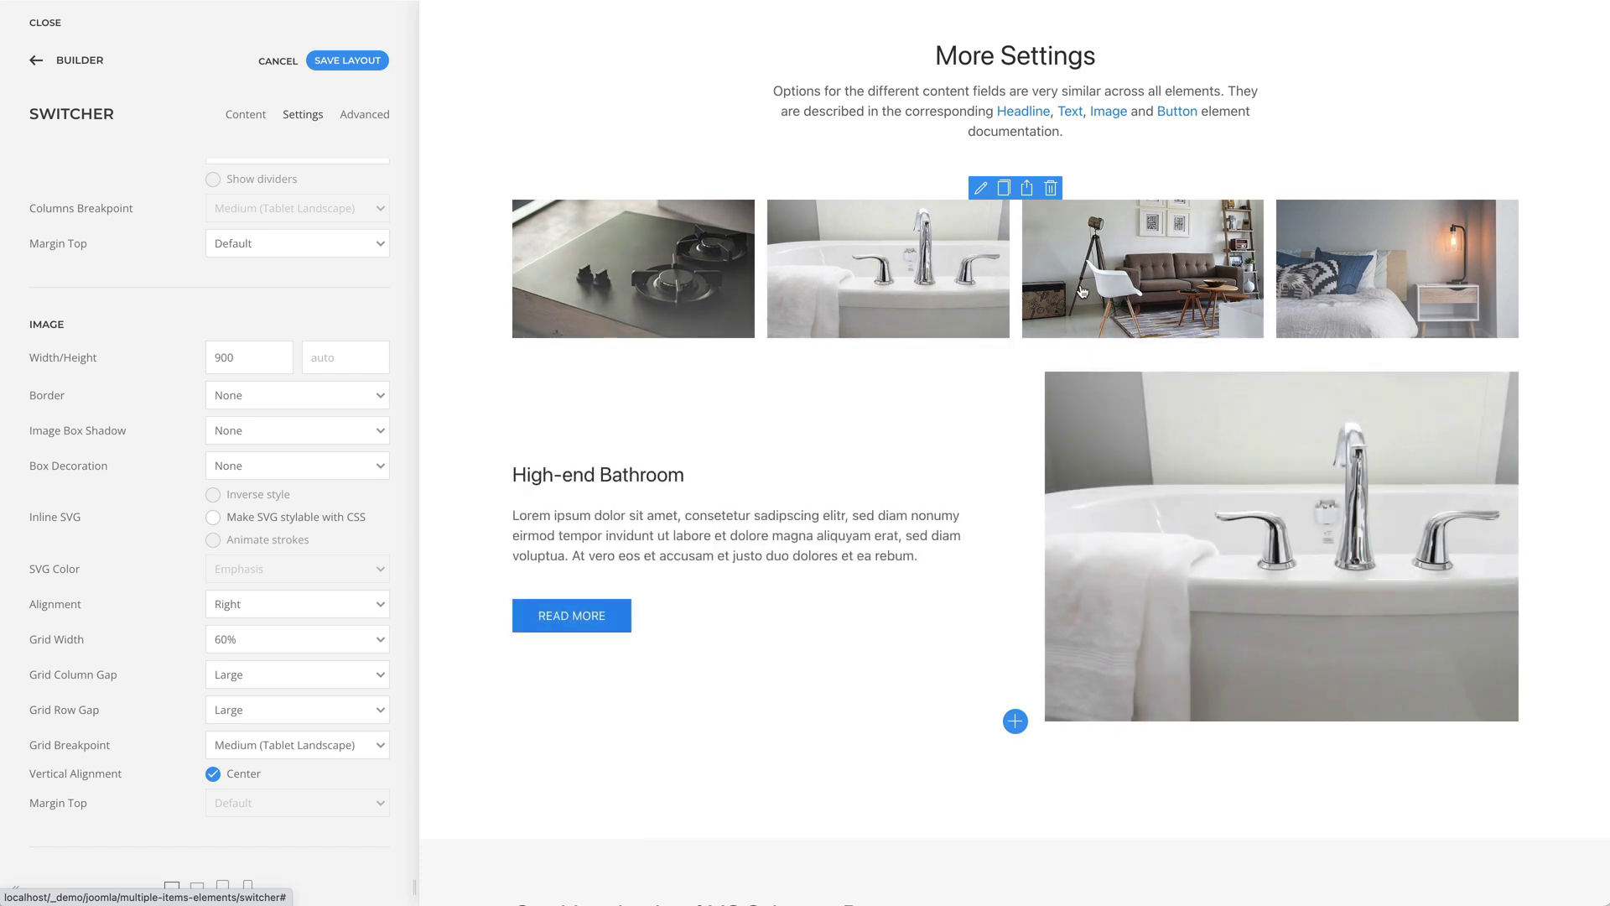
pyautogui.click(1082, 291)
pyautogui.click(1336, 287)
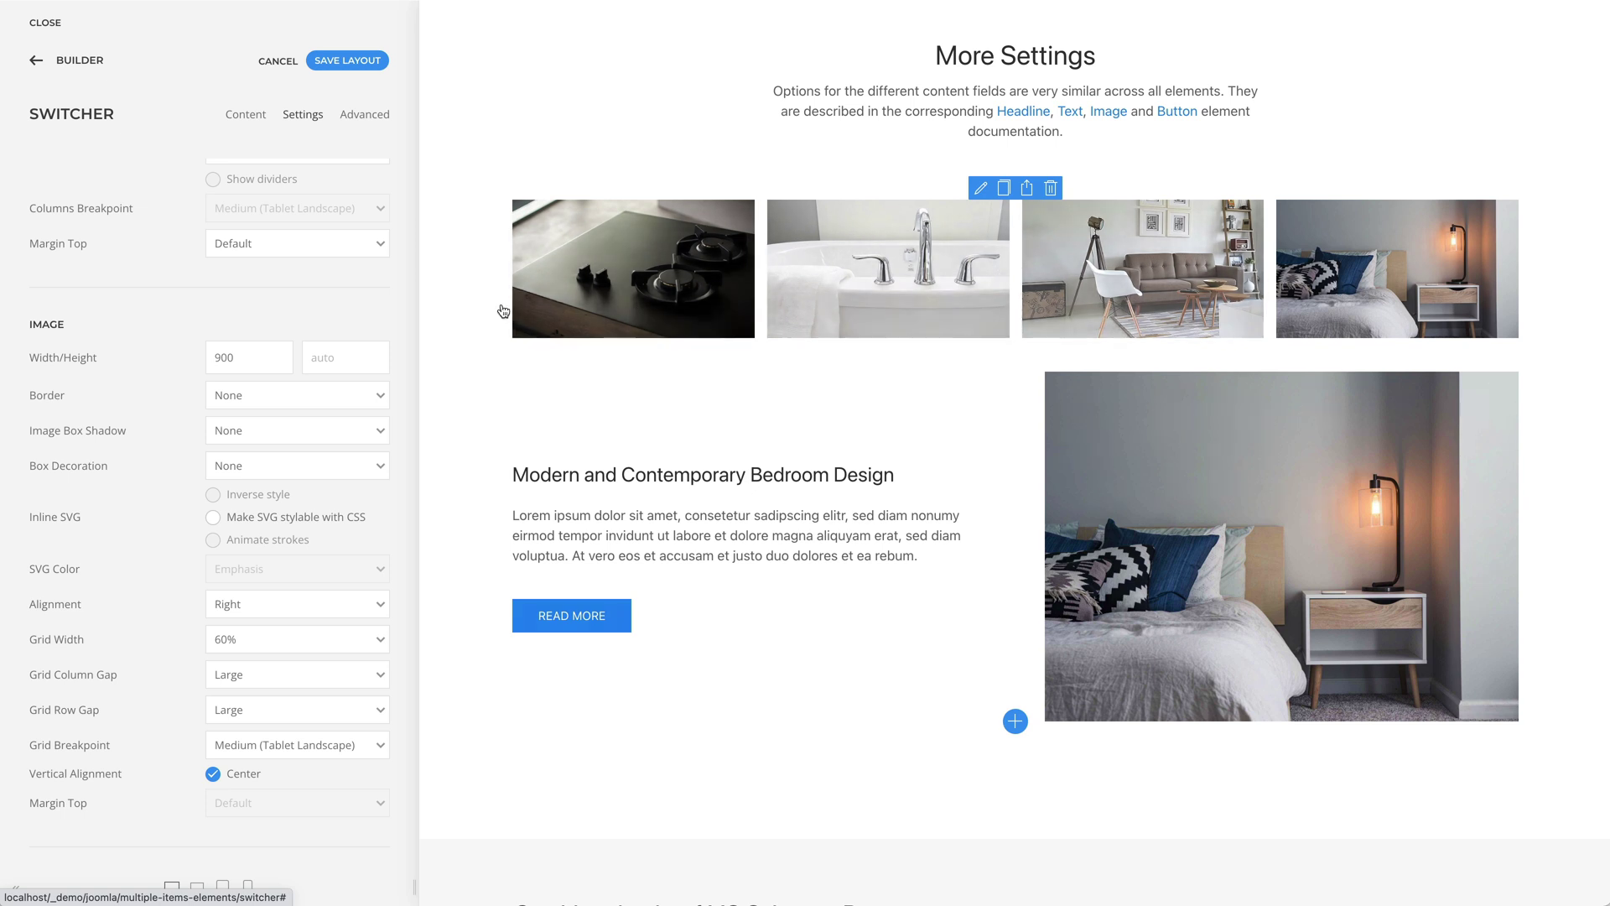
pyautogui.scroll(1, 405, 303)
pyautogui.scroll(10, 404, 304)
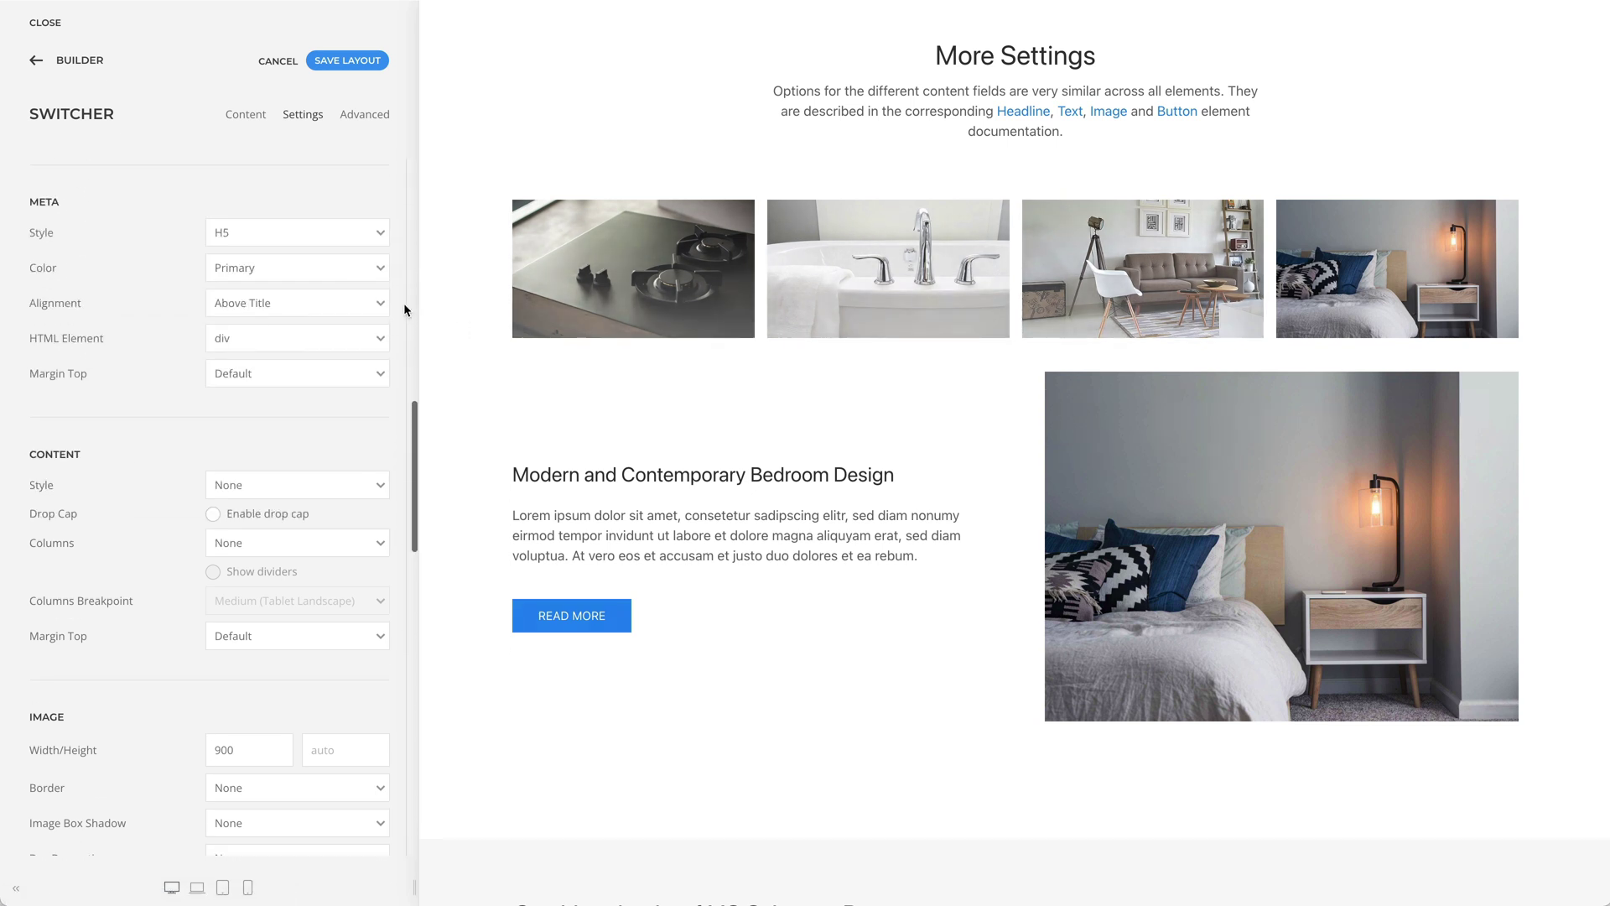
pyautogui.scroll(4, 405, 304)
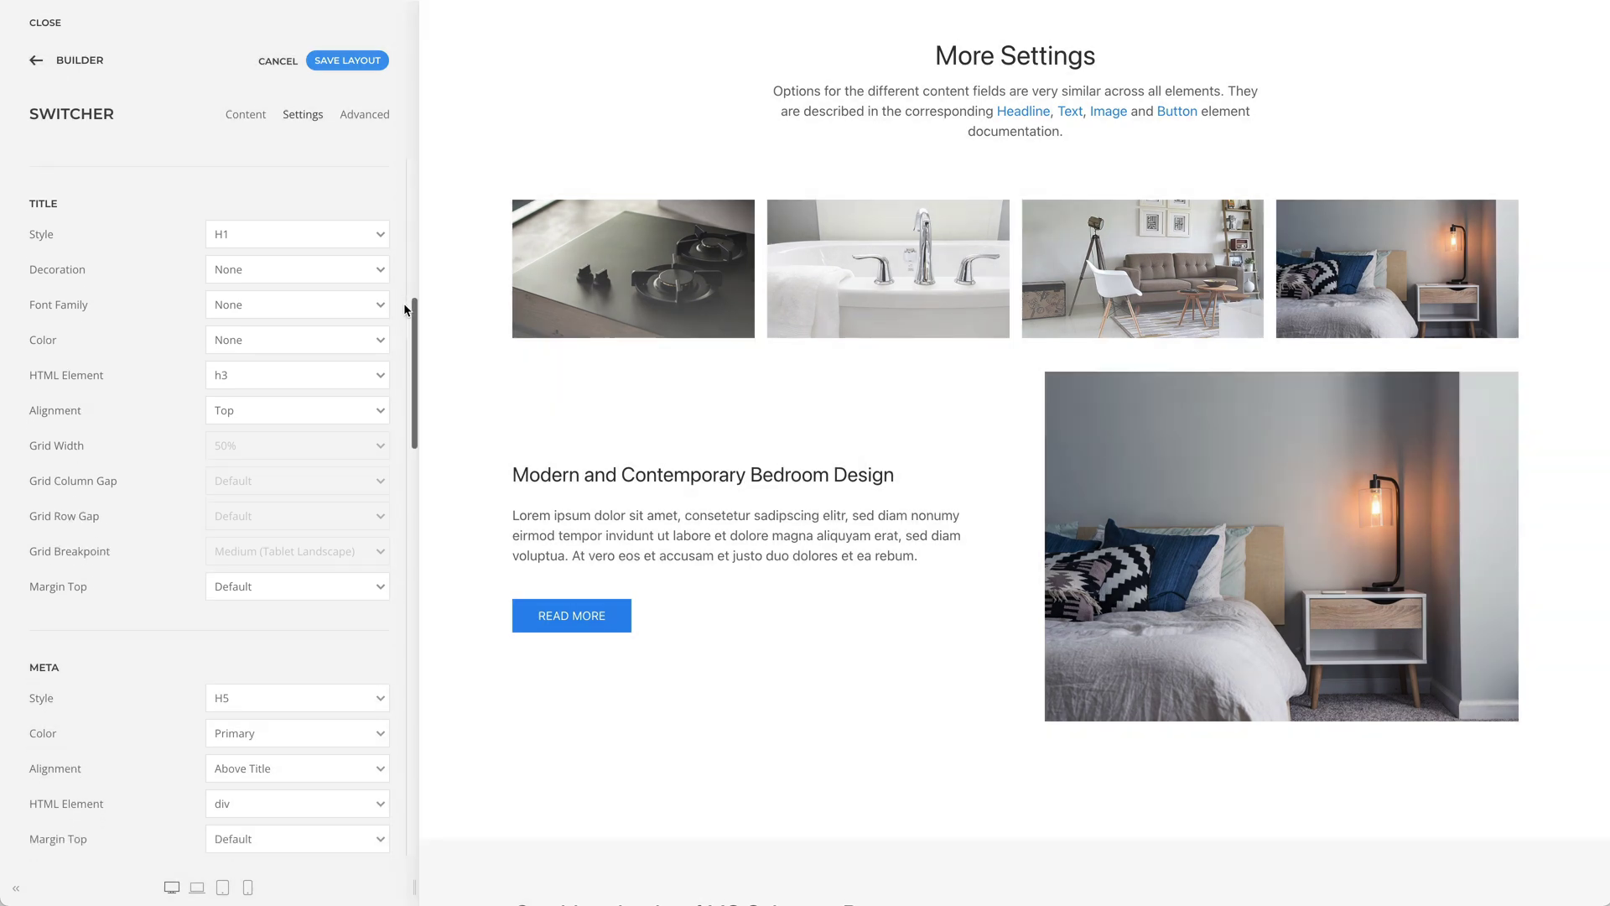
pyautogui.scroll(-8, 404, 304)
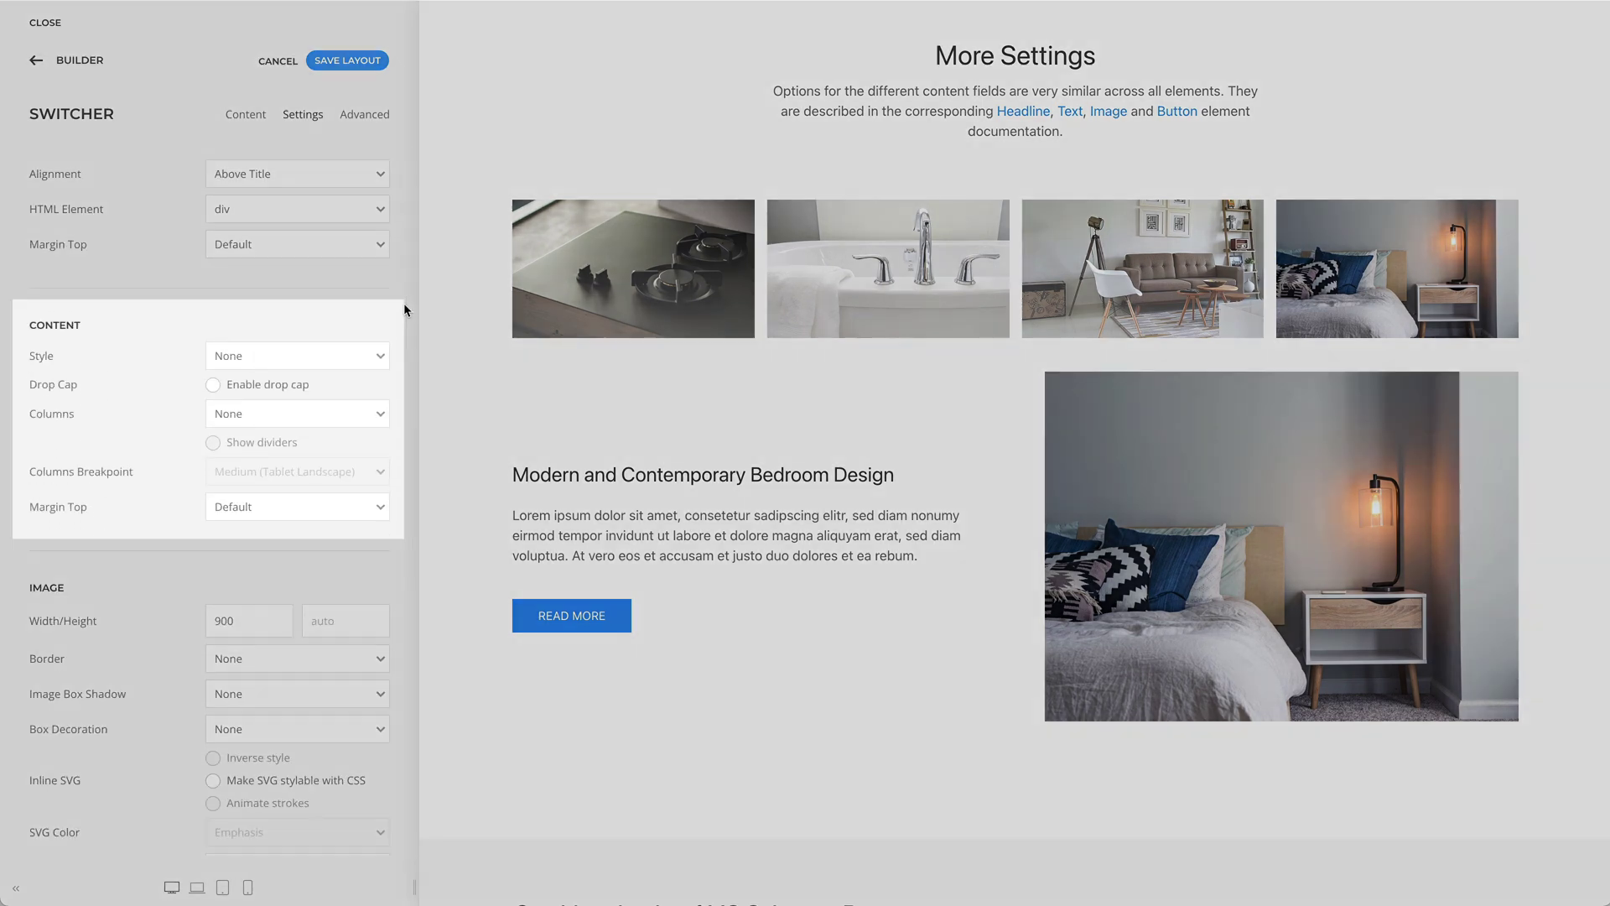
pyautogui.scroll(-5, 404, 309)
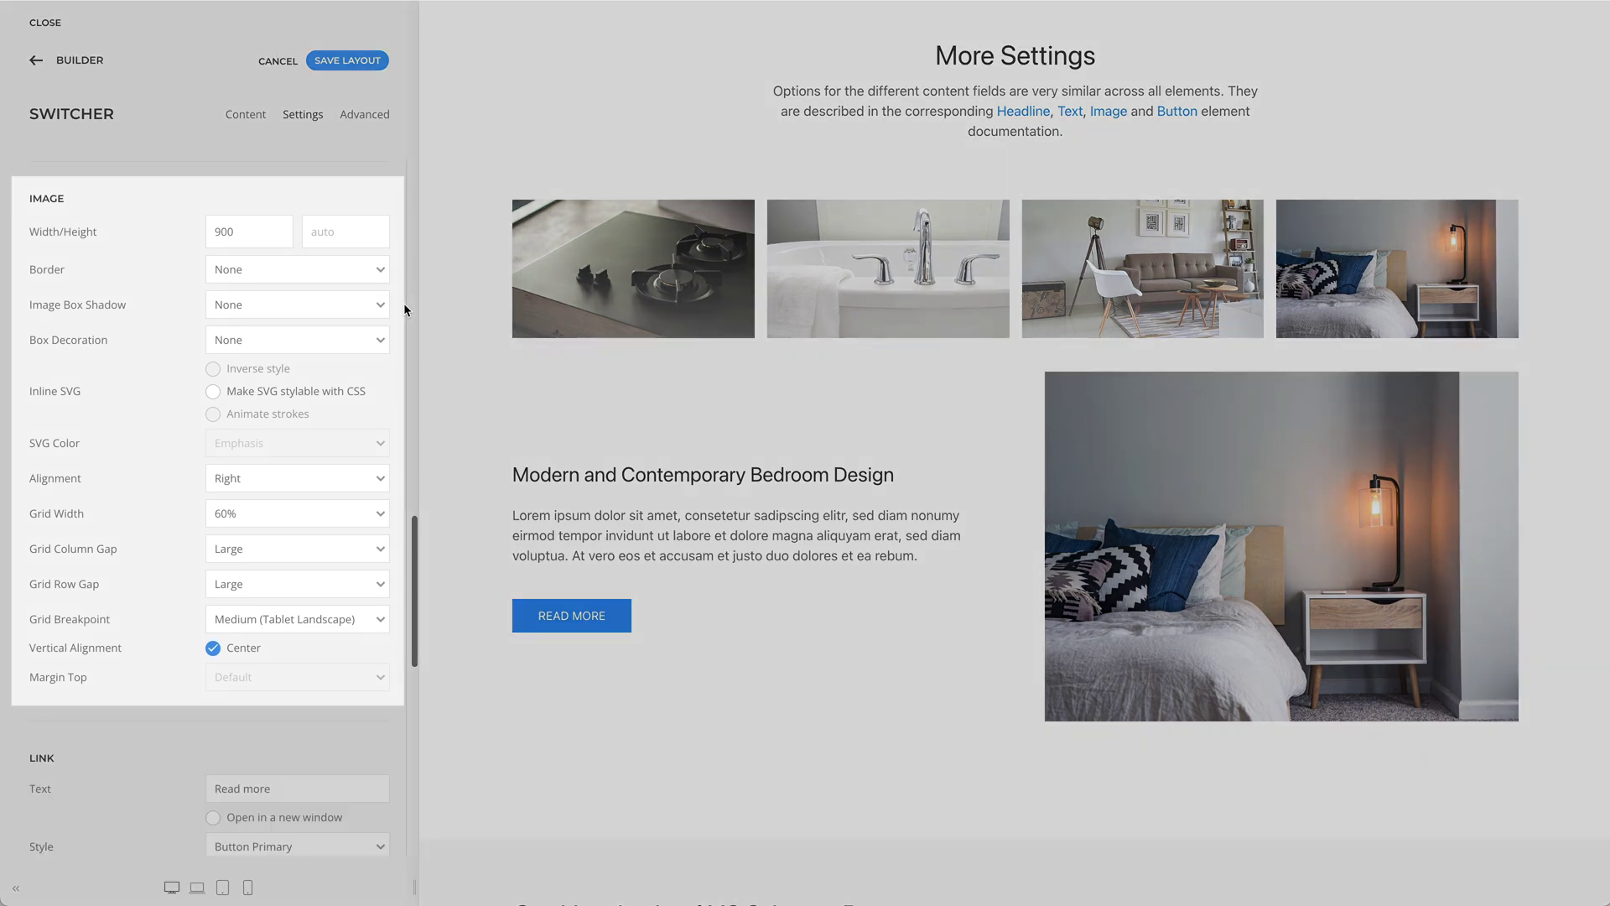
pyautogui.scroll(-4, 404, 306)
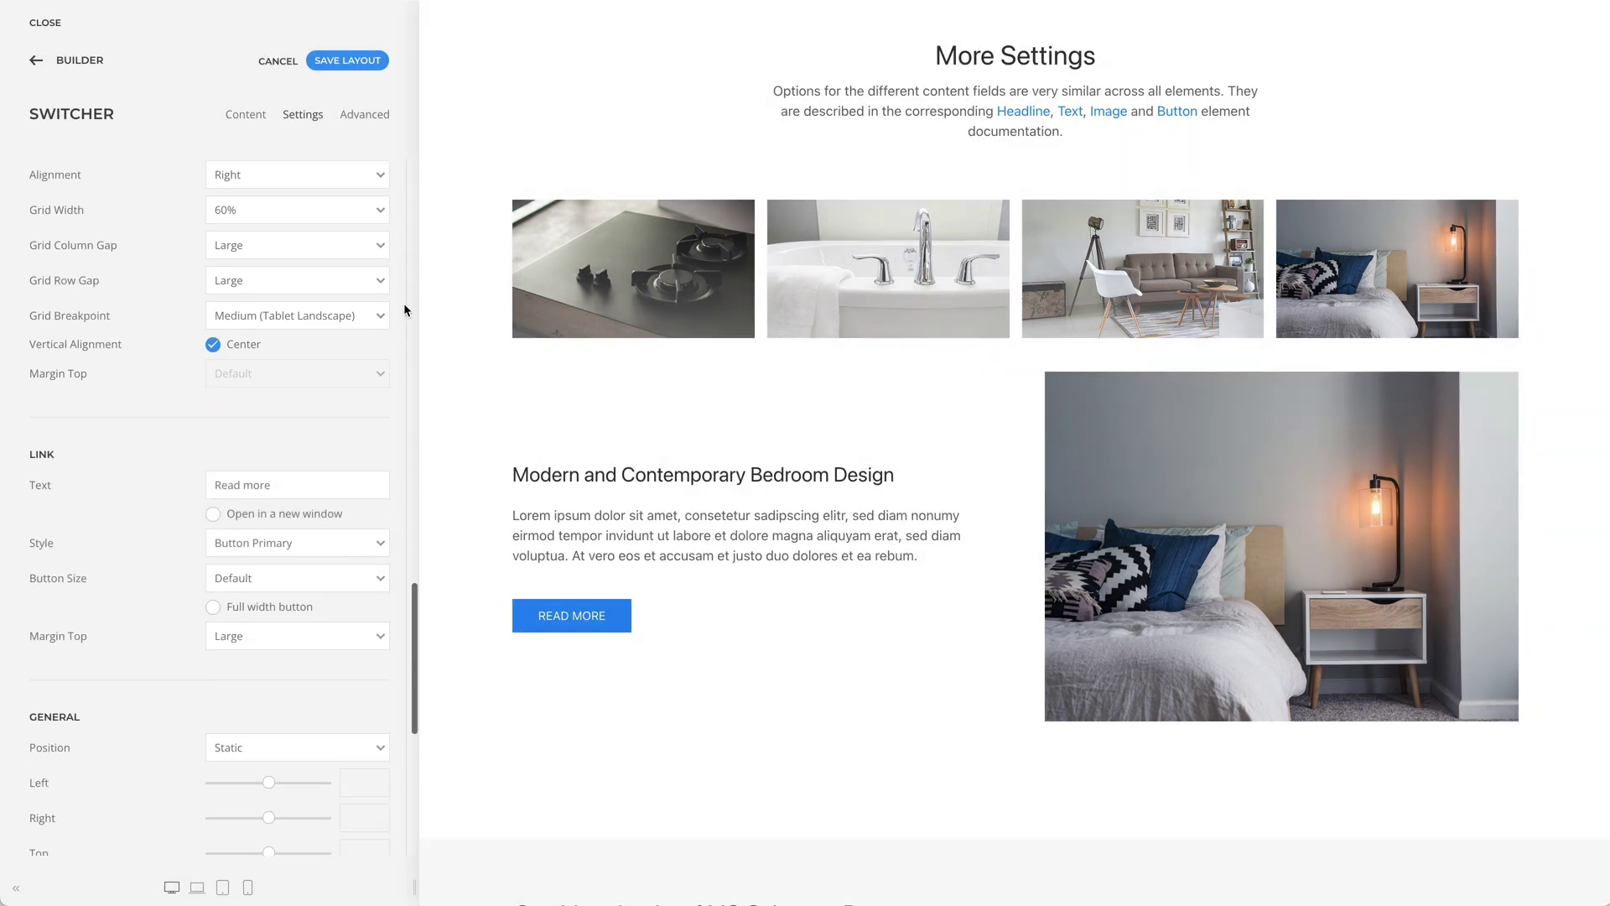